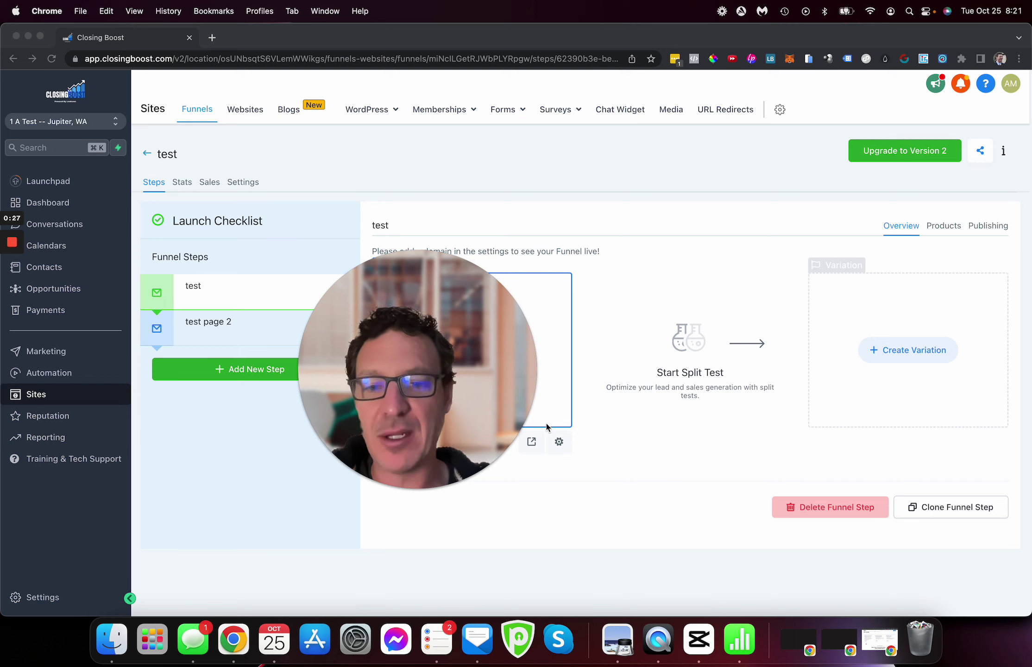
{"action": "left_click", "coordinate": [393, 488]}
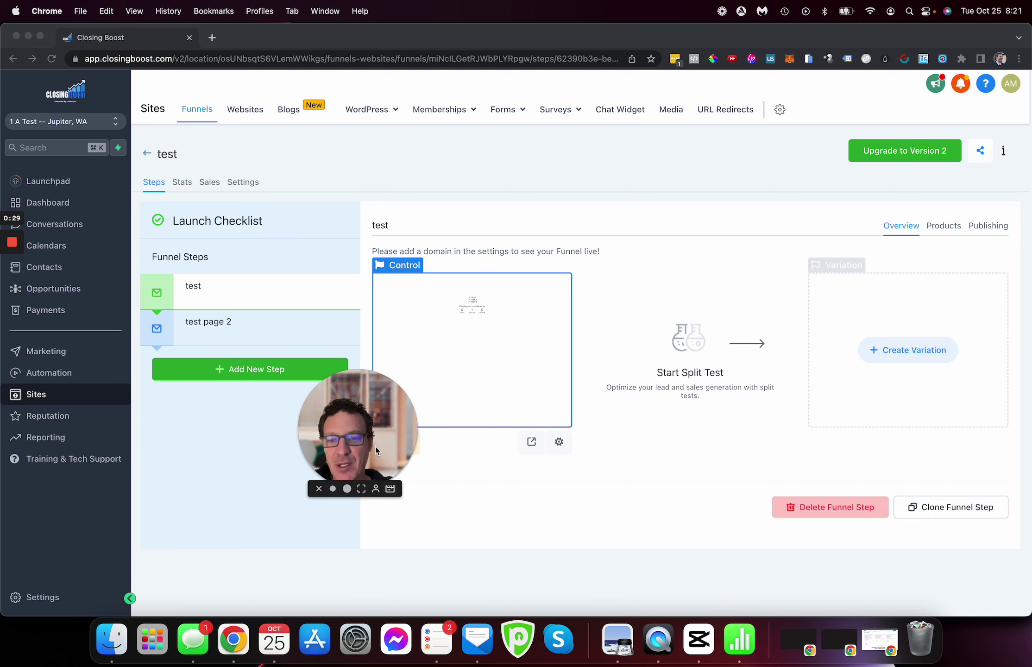
{"action": "left_click_drag", "start_coordinate": [370, 445], "coordinate": [174, 526]}
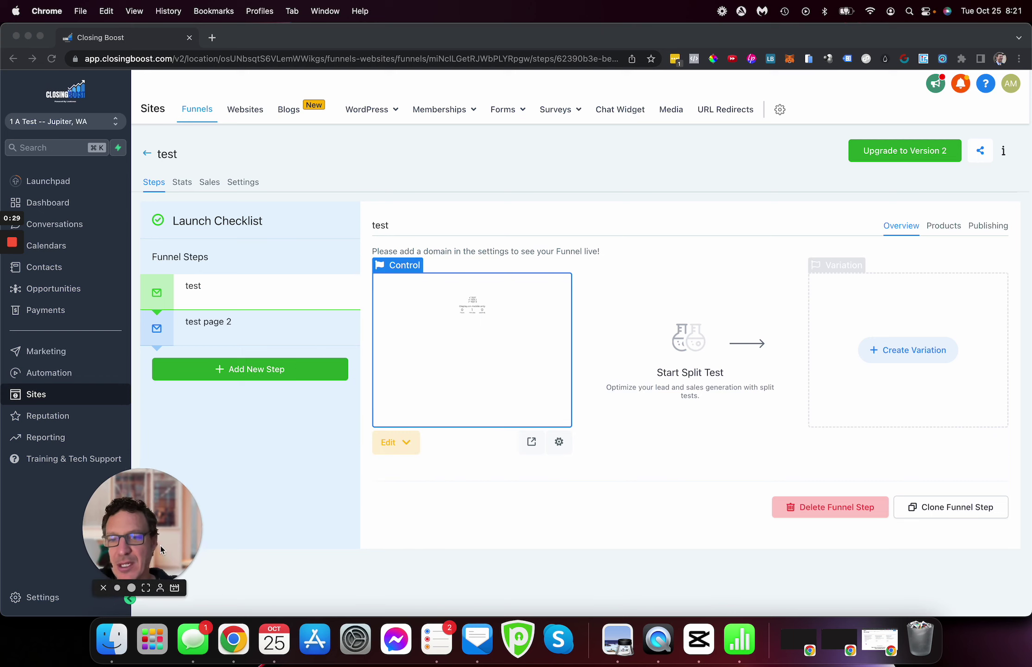
Open the control page of the "test" funnel step in the page builder.
{"action": "left_click", "coordinate": [408, 444]}
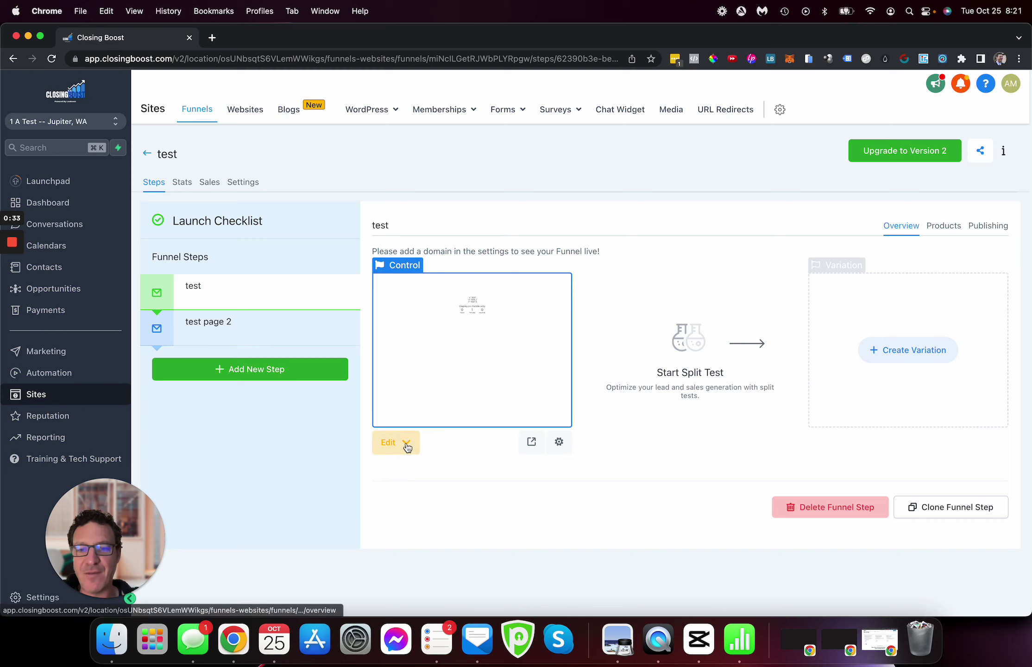
{"action": "left_click", "coordinate": [406, 444]}
{"action": "left_click", "coordinate": [438, 501]}
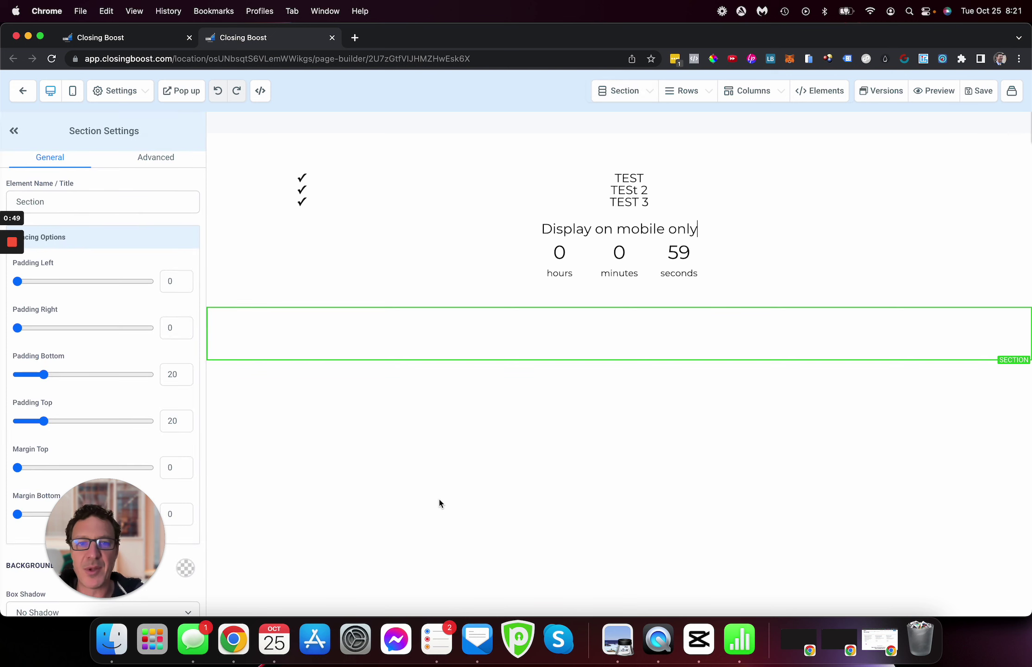
Add a one-column row to the empty section below the countdown timer.
{"action": "left_click", "coordinate": [615, 338]}
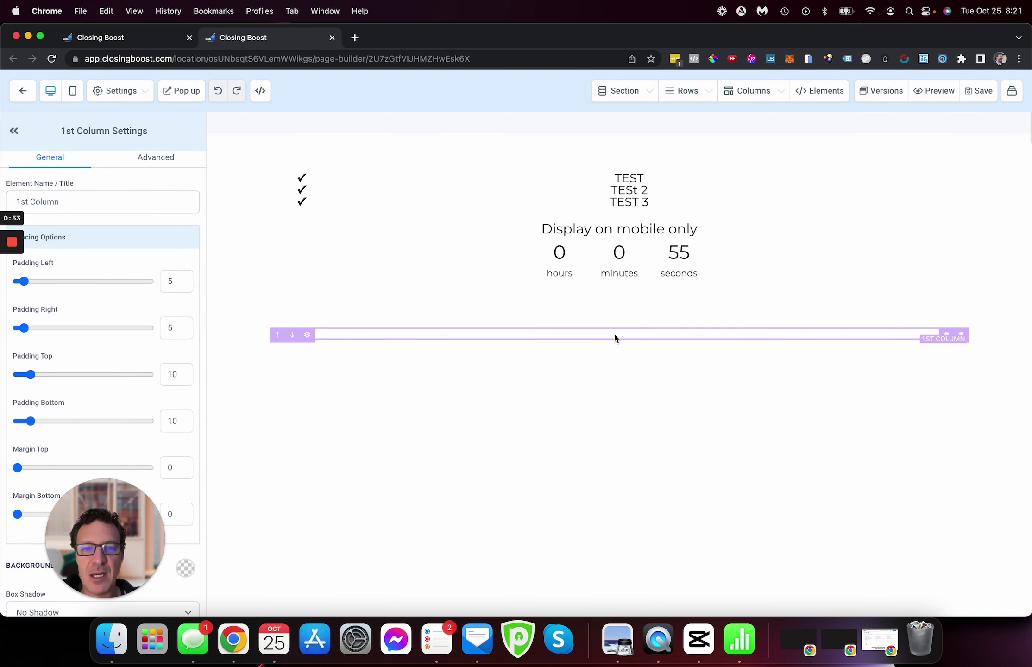
{"action": "left_click", "coordinate": [620, 349]}
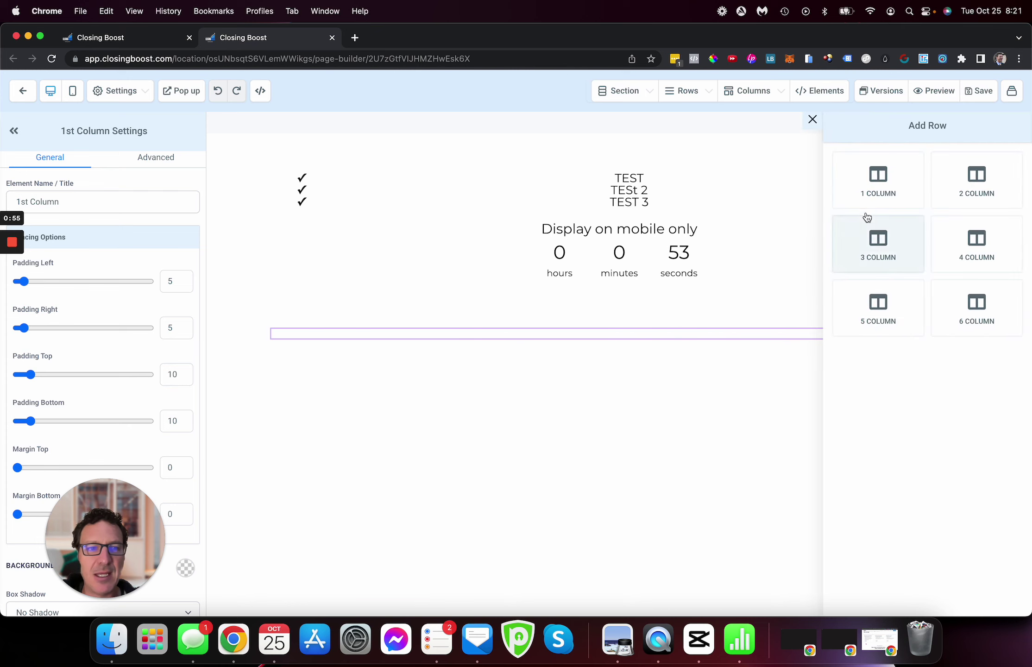
{"action": "left_click", "coordinate": [878, 182]}
Insert a 2 Step Order element into the new empty column.
{"action": "left_click", "coordinate": [630, 398]}
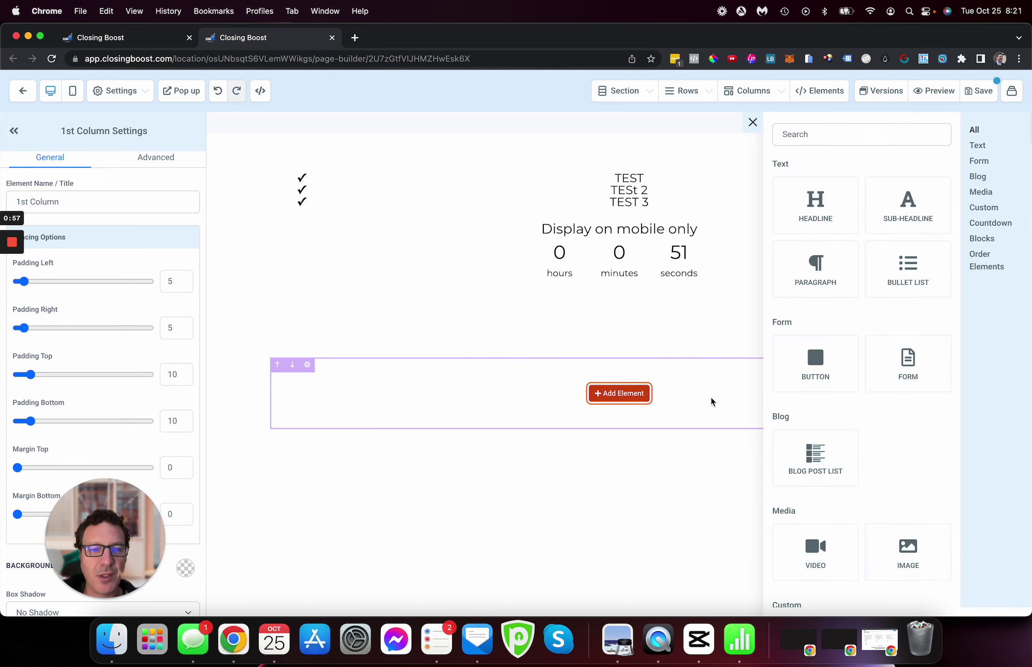
{"action": "scroll", "coordinate": [859, 459], "scroll_direction": "down", "scroll_amount": 10}
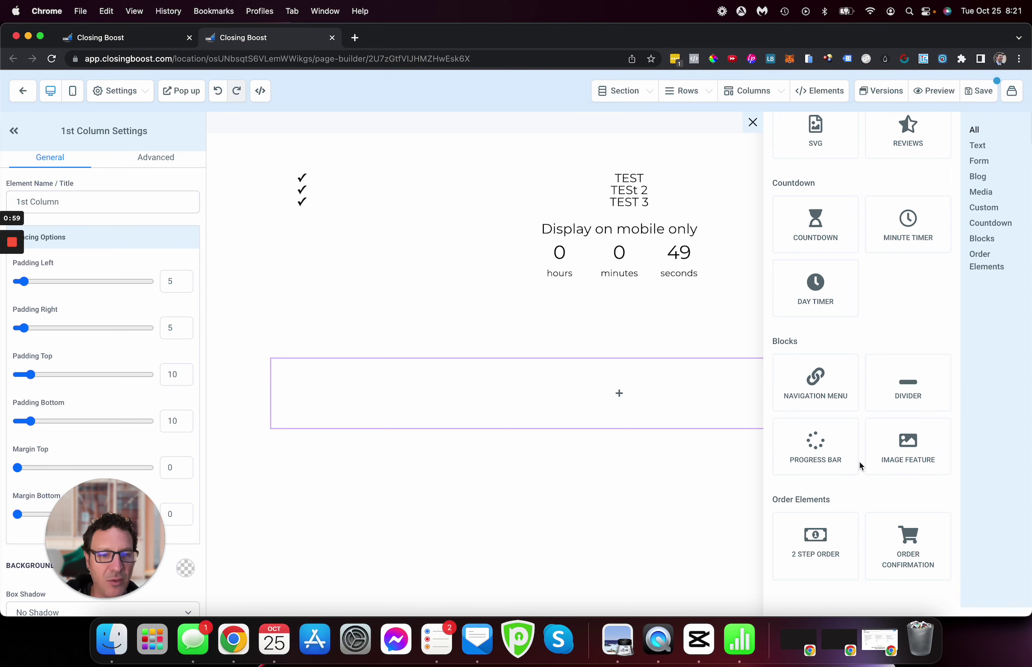
{"action": "left_click", "coordinate": [810, 552]}
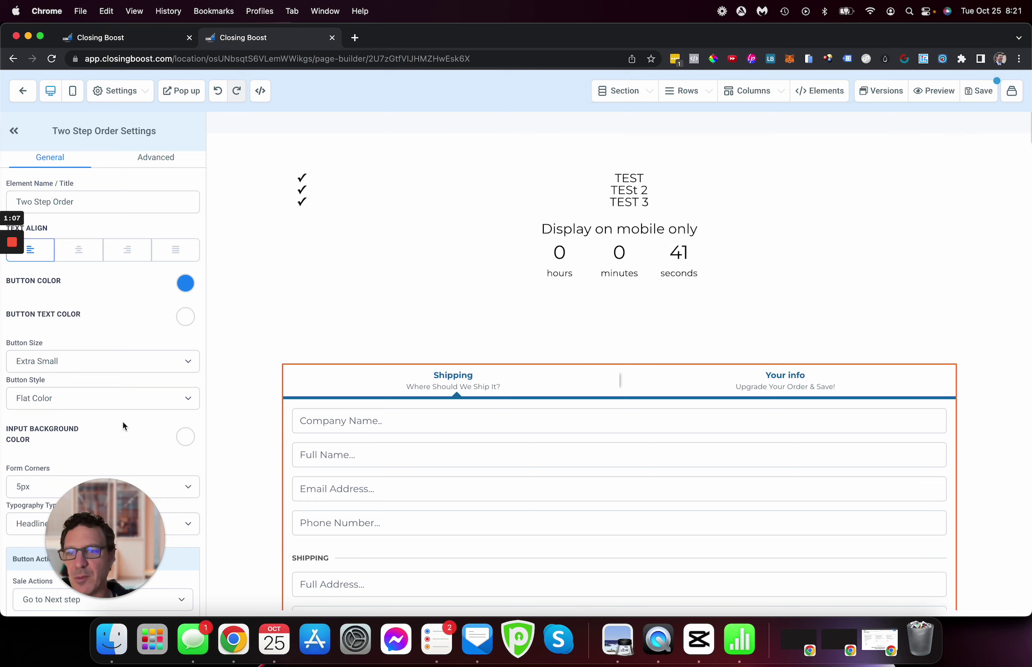
Hide the company name field in step 1 of the two-step order form.
{"action": "scroll", "coordinate": [106, 467], "scroll_direction": "down", "scroll_amount": 2}
{"action": "scroll", "coordinate": [107, 468], "scroll_direction": "up", "scroll_amount": 2}
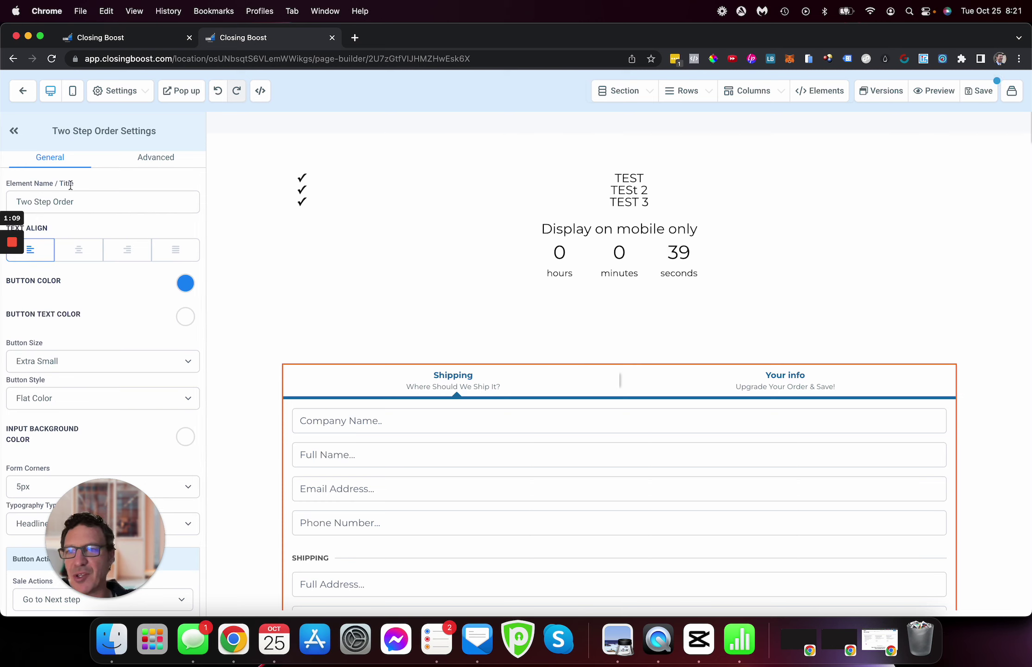
{"action": "left_click", "coordinate": [153, 158]}
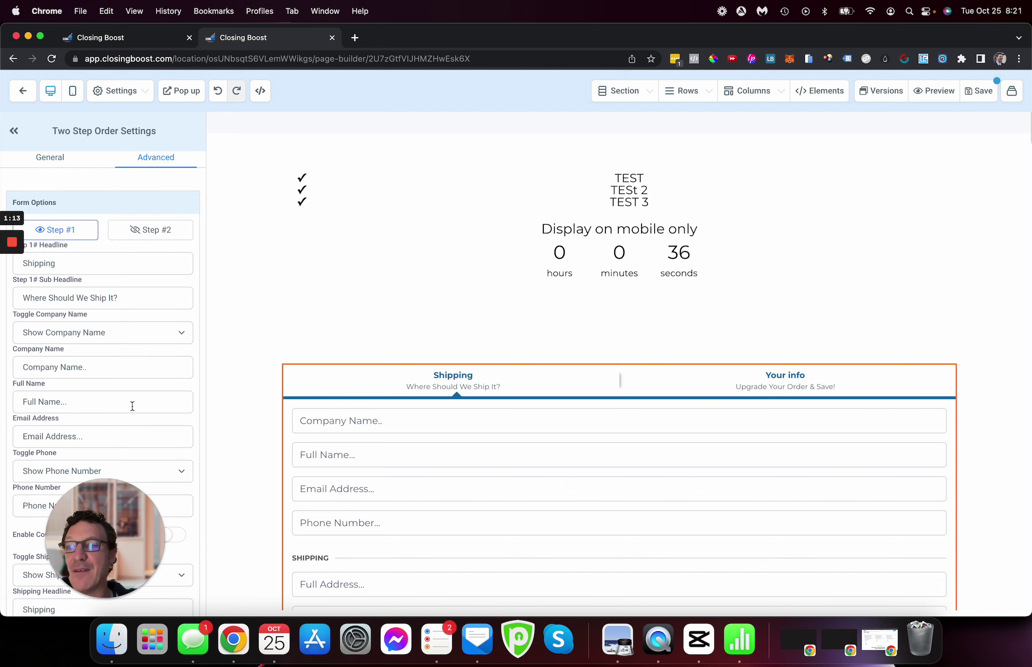
{"action": "left_click", "coordinate": [63, 331]}
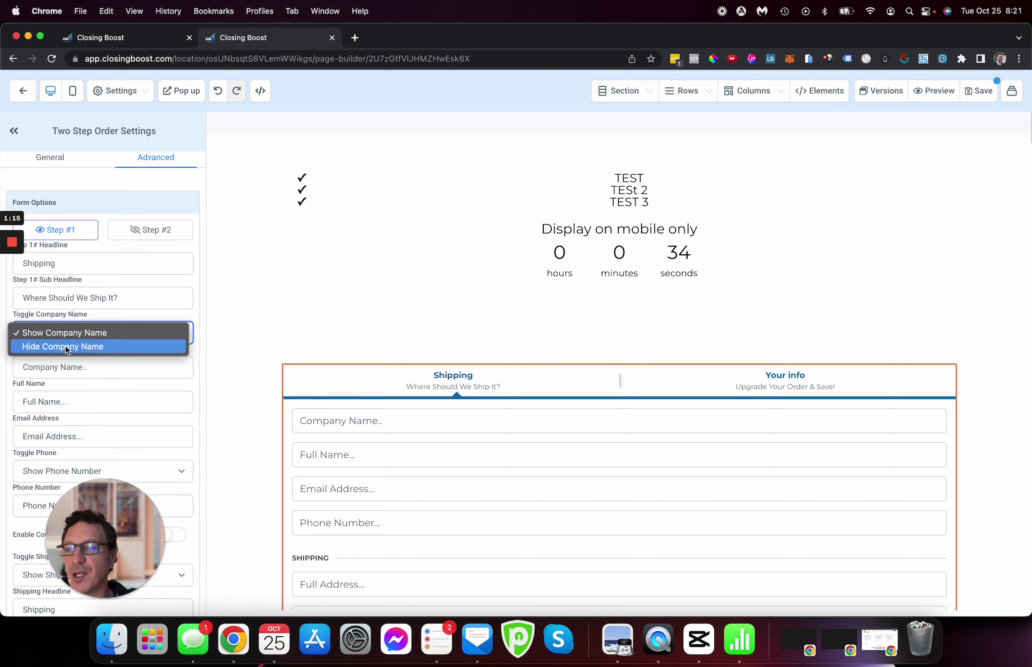
{"action": "left_click", "coordinate": [67, 347]}
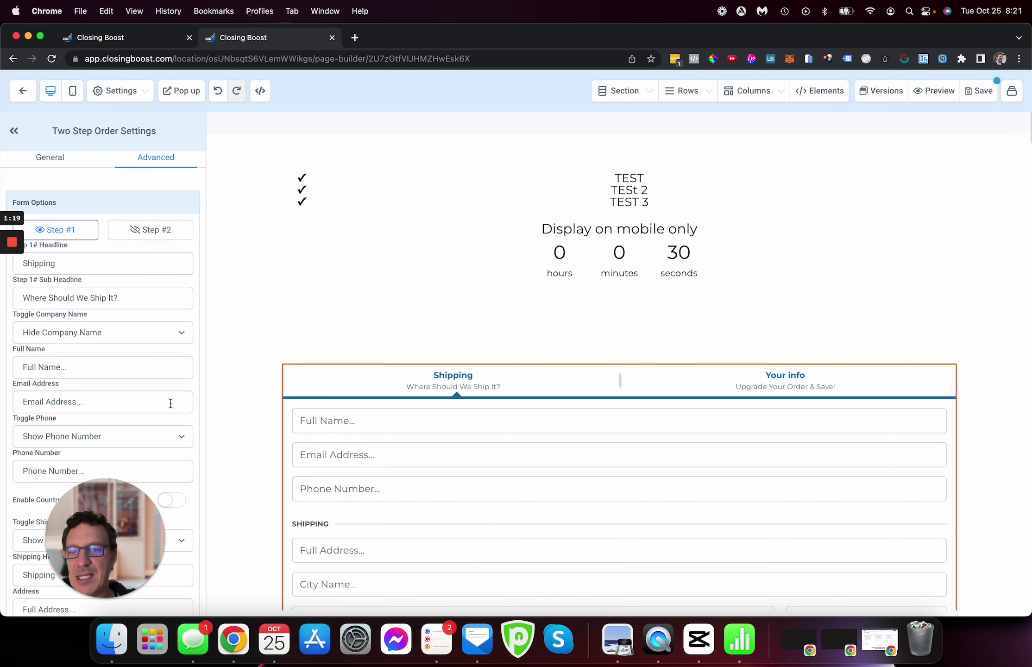
Try enabling the order bump and choosing a bump product, and switch the order bump back off.
{"action": "left_click_drag", "start_coordinate": [134, 507], "coordinate": [324, 196]}
{"action": "scroll", "coordinate": [135, 409], "scroll_direction": "down", "scroll_amount": 10}
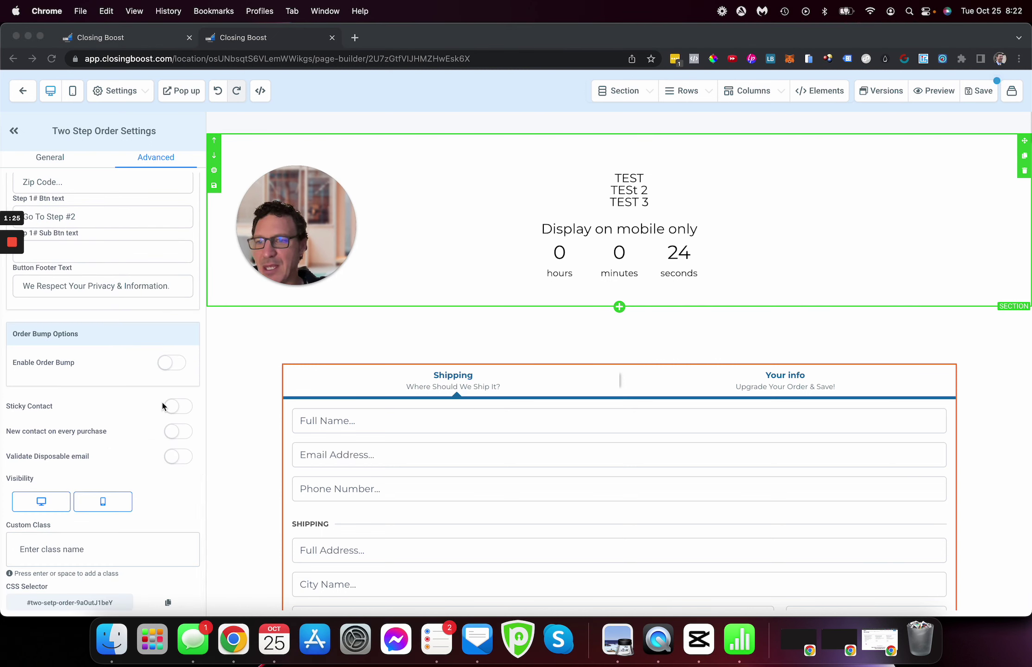
{"action": "left_click", "coordinate": [175, 363]}
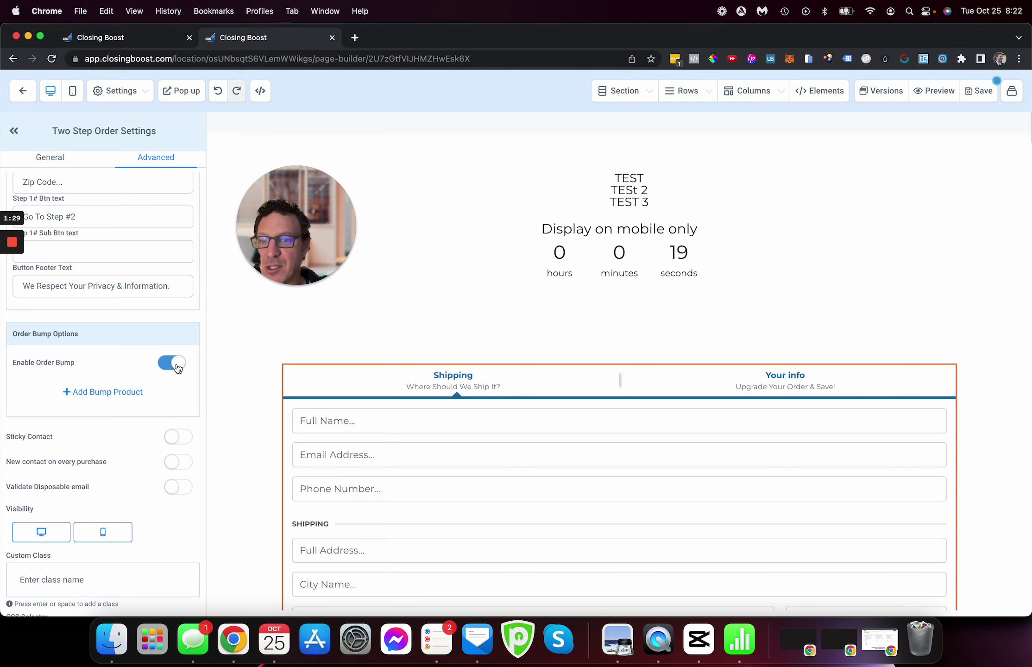
{"action": "left_click", "coordinate": [116, 393]}
{"action": "left_click", "coordinate": [103, 403]}
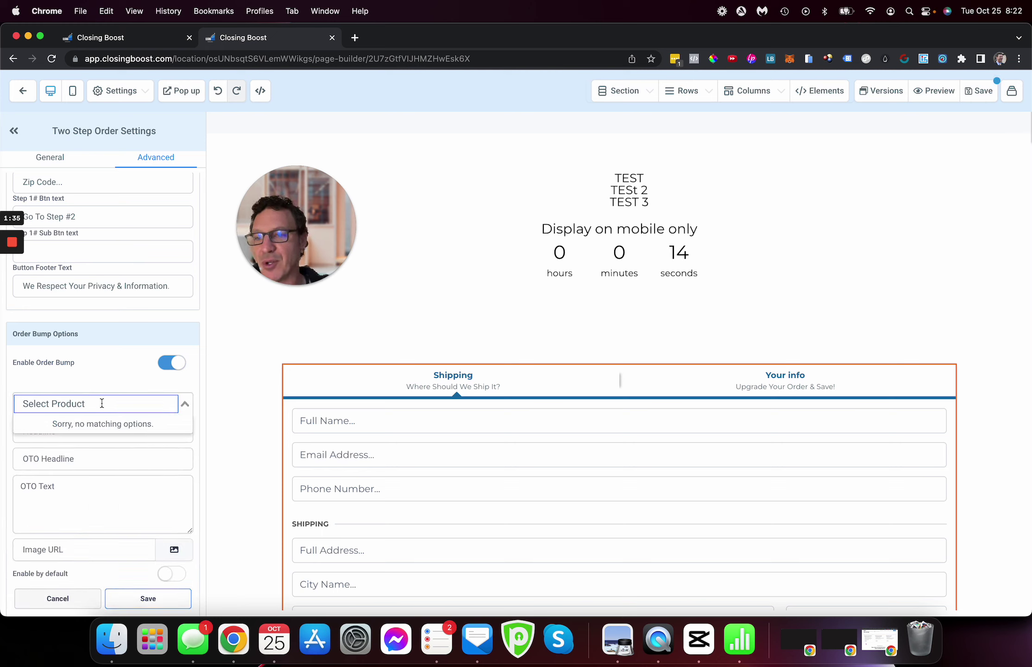
{"action": "left_click", "coordinate": [103, 387]}
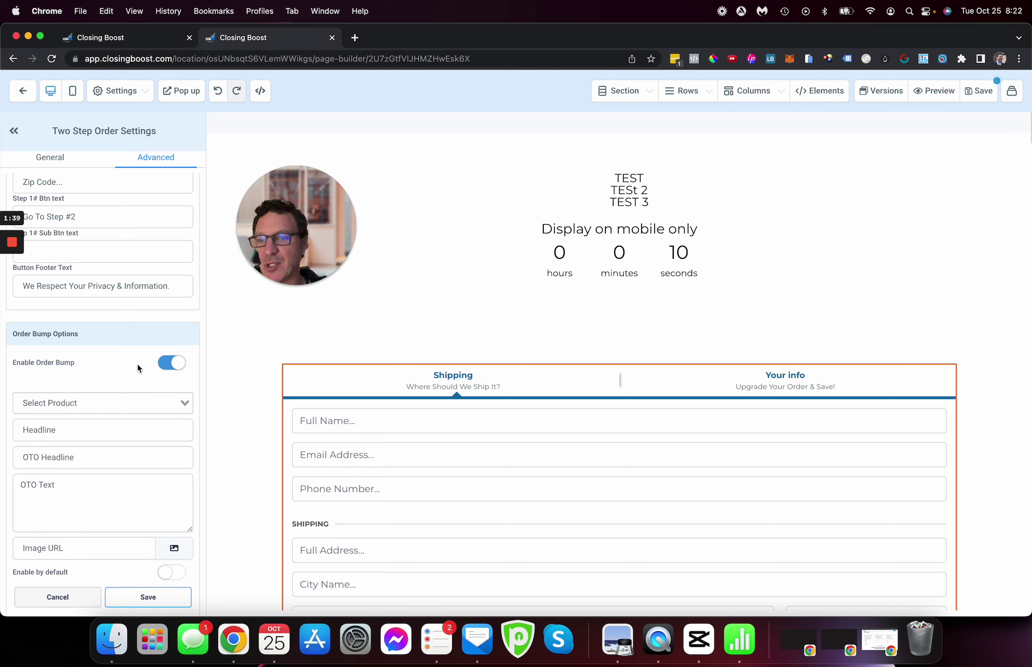
{"action": "left_click", "coordinate": [170, 365]}
Set the order form's sale action to Go to Next step.
{"action": "left_click", "coordinate": [49, 163]}
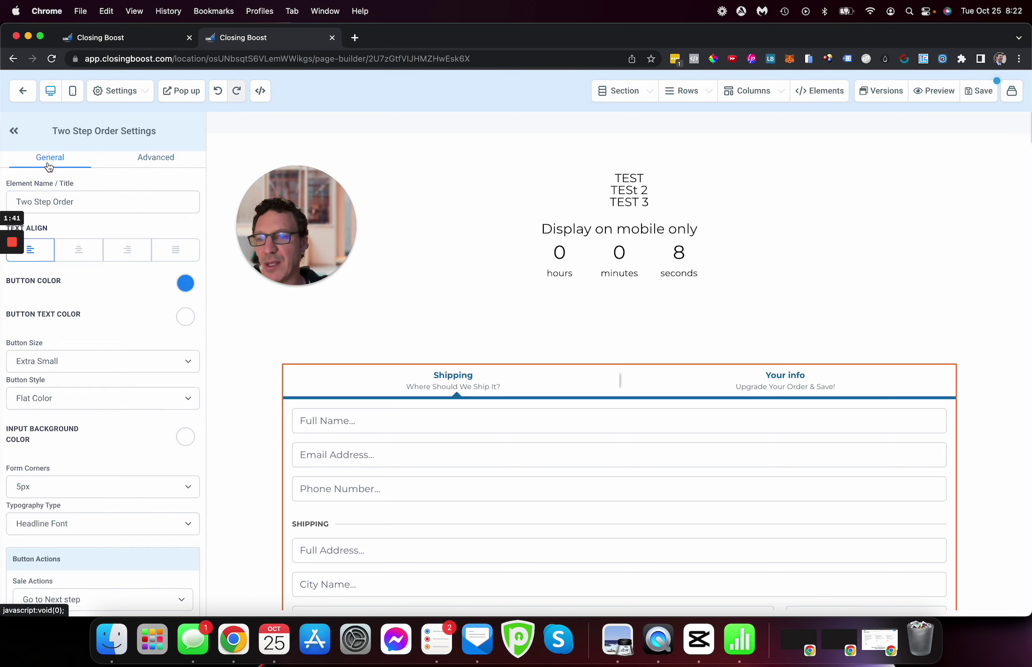
{"action": "scroll", "coordinate": [60, 334], "scroll_direction": "down", "scroll_amount": 1}
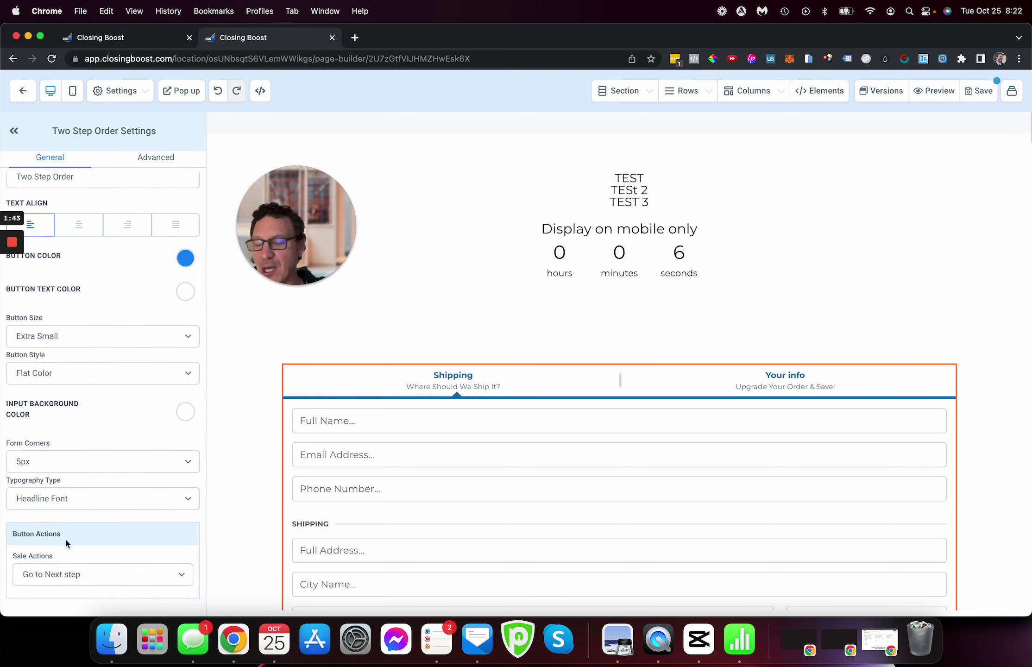
{"action": "left_click", "coordinate": [80, 573]}
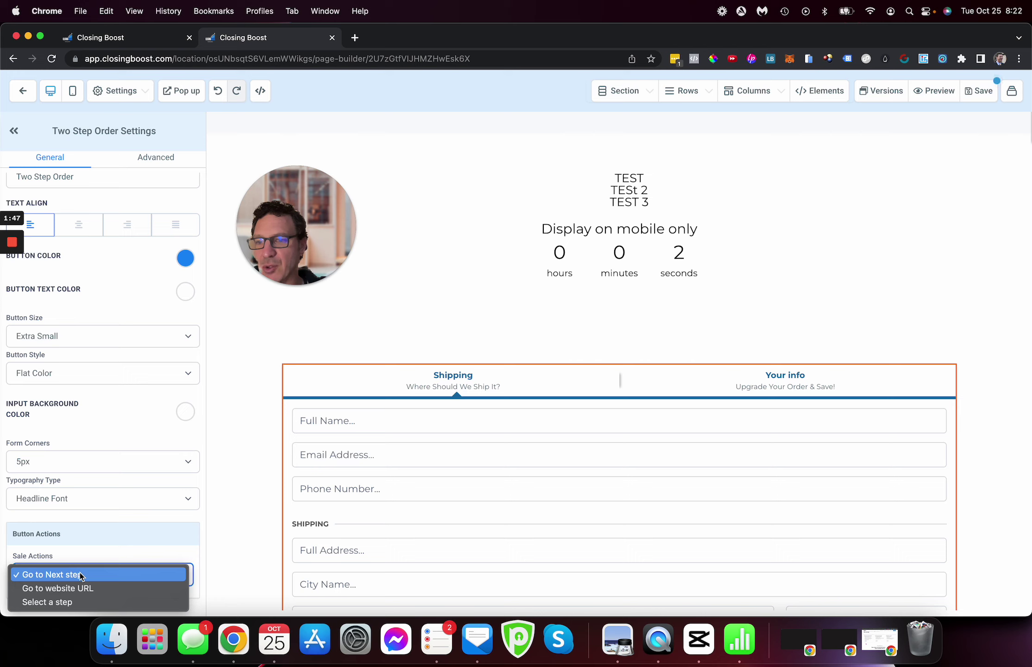
{"action": "left_click", "coordinate": [80, 574]}
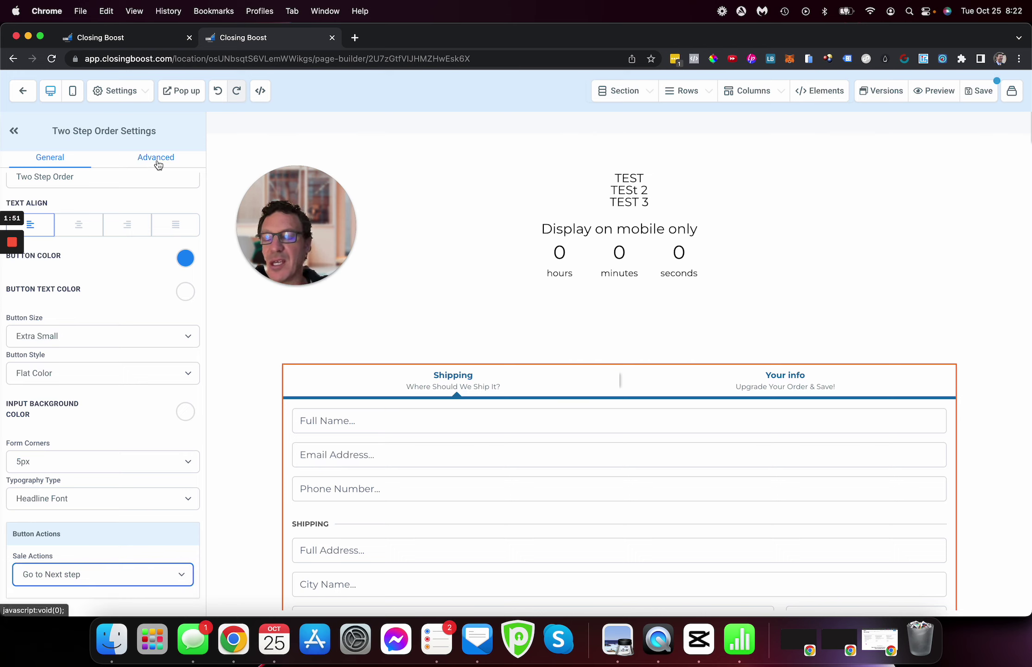
Enable the order bump on the two-step order form and start adding a bump product.
{"action": "scroll", "coordinate": [400, 520], "scroll_direction": "down", "scroll_amount": 3}
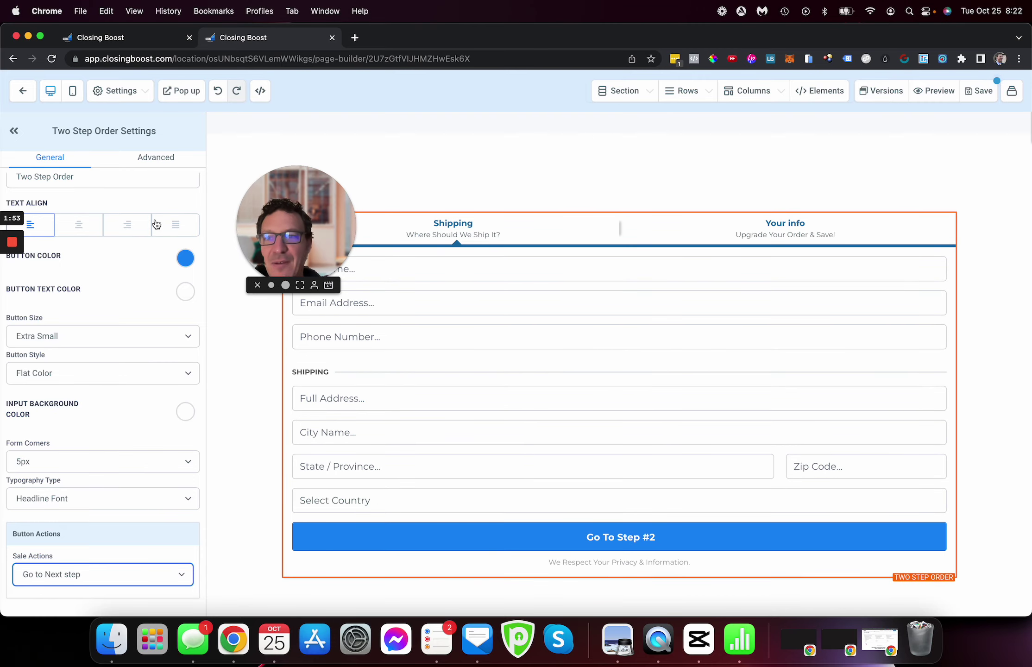
{"action": "left_click", "coordinate": [156, 157]}
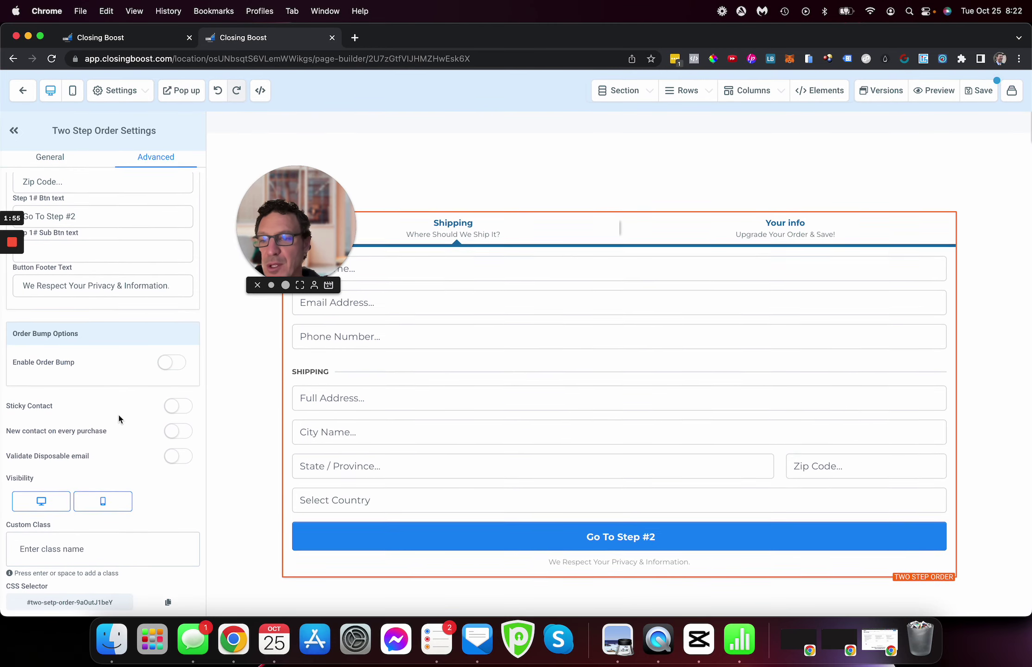
{"action": "left_click", "coordinate": [171, 360]}
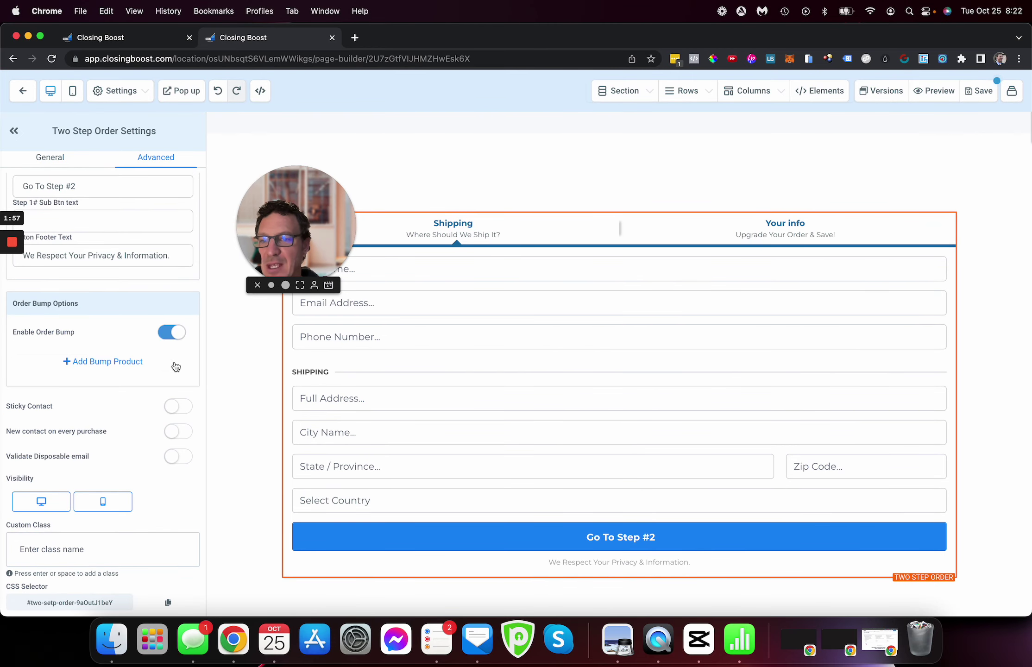
{"action": "left_click", "coordinate": [106, 366]}
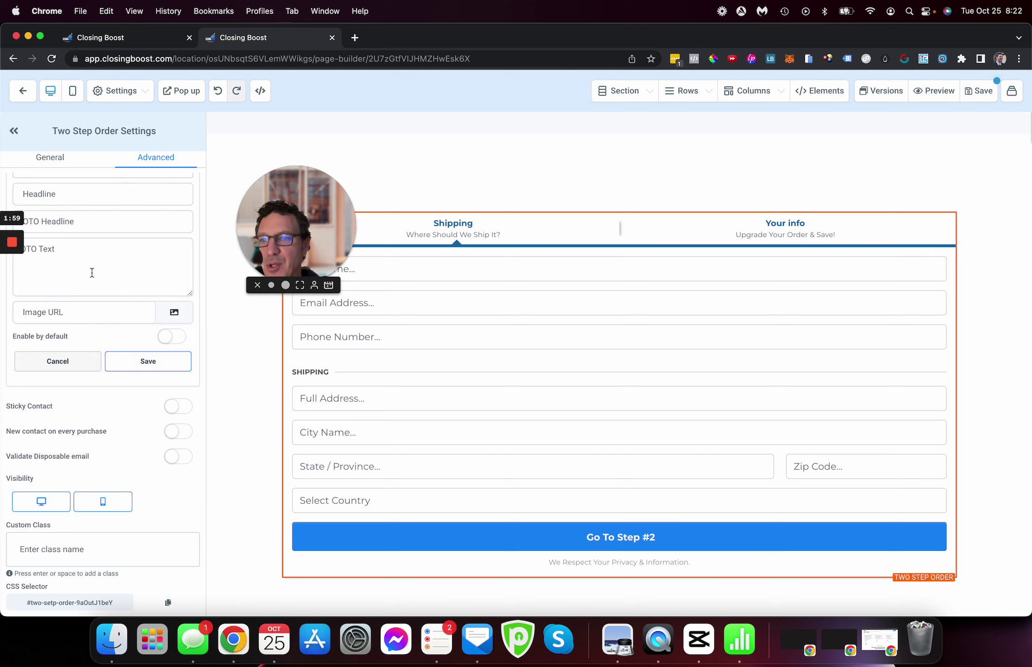
{"action": "scroll", "coordinate": [81, 302], "scroll_direction": "up", "scroll_amount": 3}
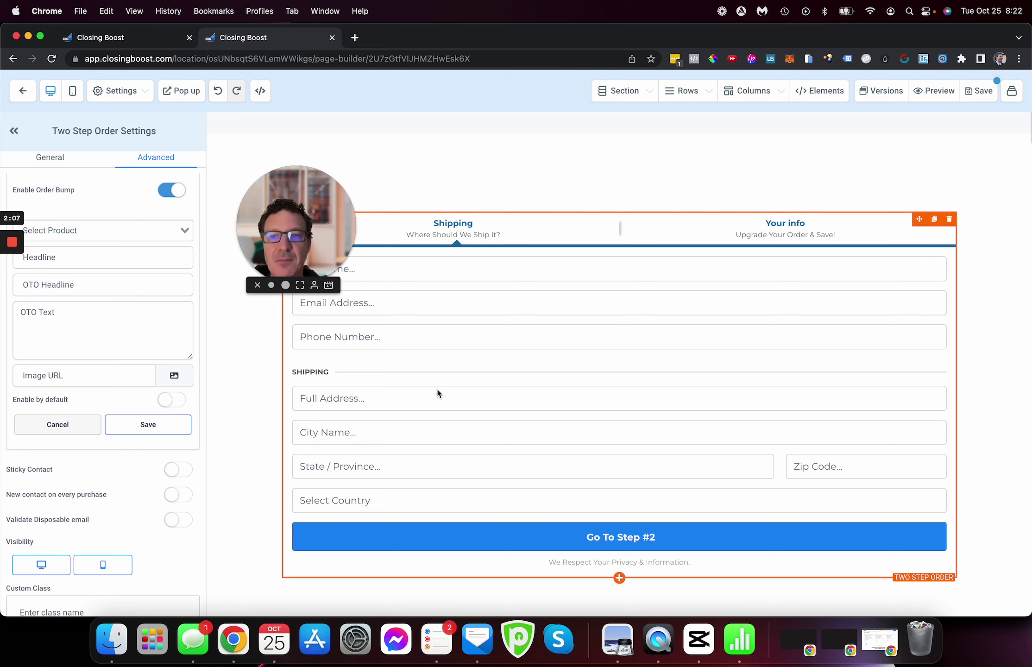
Hide the shipping fields in step 1 of the two-step order form.
{"action": "left_click_drag", "start_coordinate": [312, 211], "coordinate": [265, 157]}
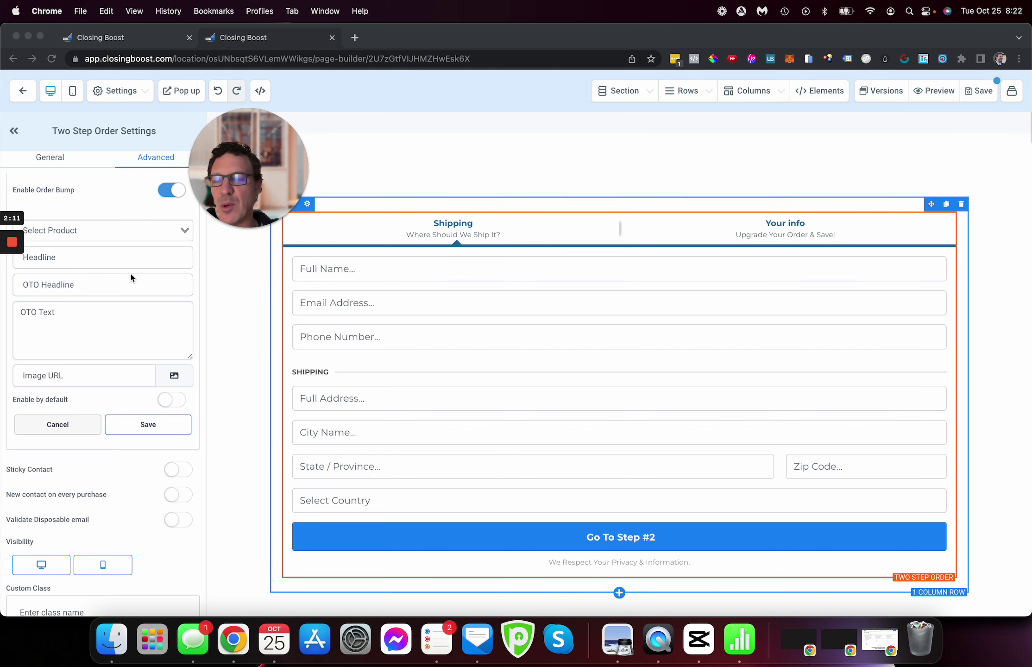
{"action": "scroll", "coordinate": [131, 277], "scroll_direction": "up", "scroll_amount": 15}
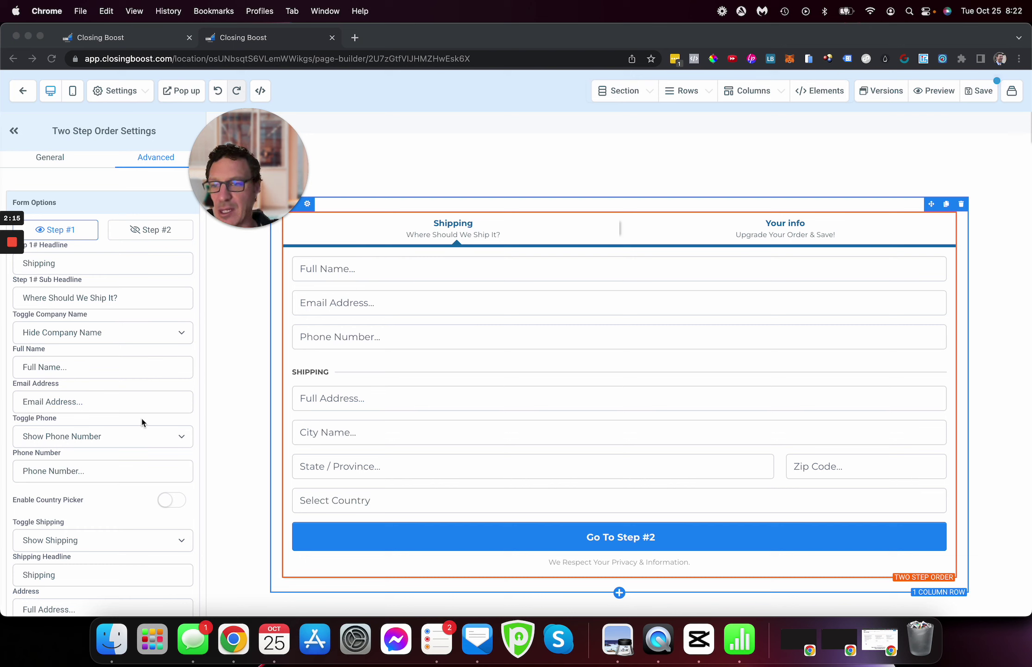
{"action": "scroll", "coordinate": [141, 416], "scroll_direction": "down", "scroll_amount": 1}
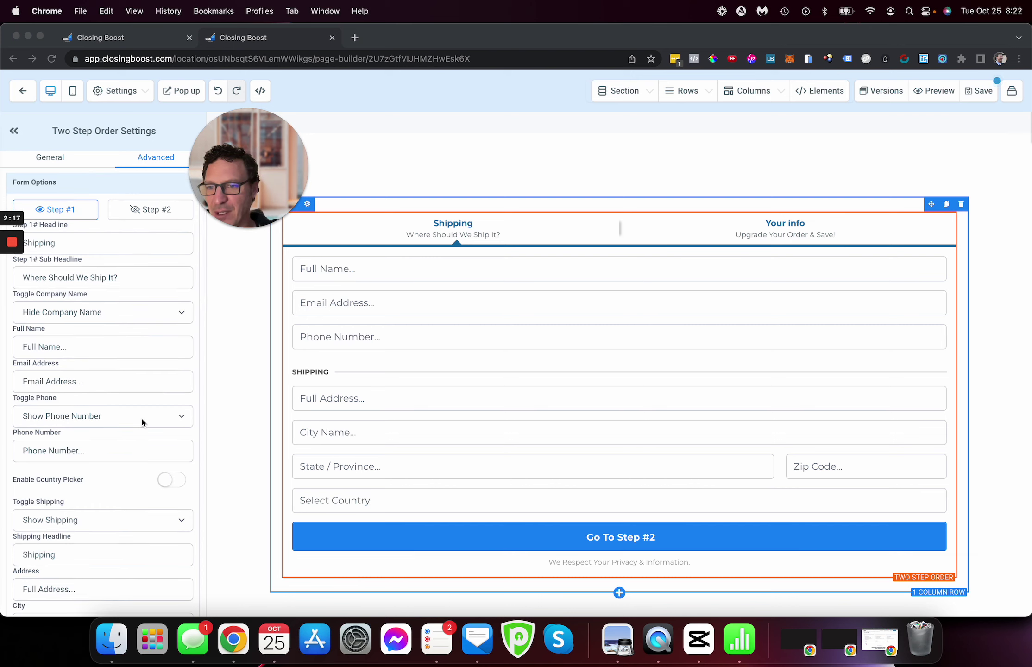
{"action": "scroll", "coordinate": [126, 430], "scroll_direction": "down", "scroll_amount": 1}
{"action": "left_click", "coordinate": [95, 511]}
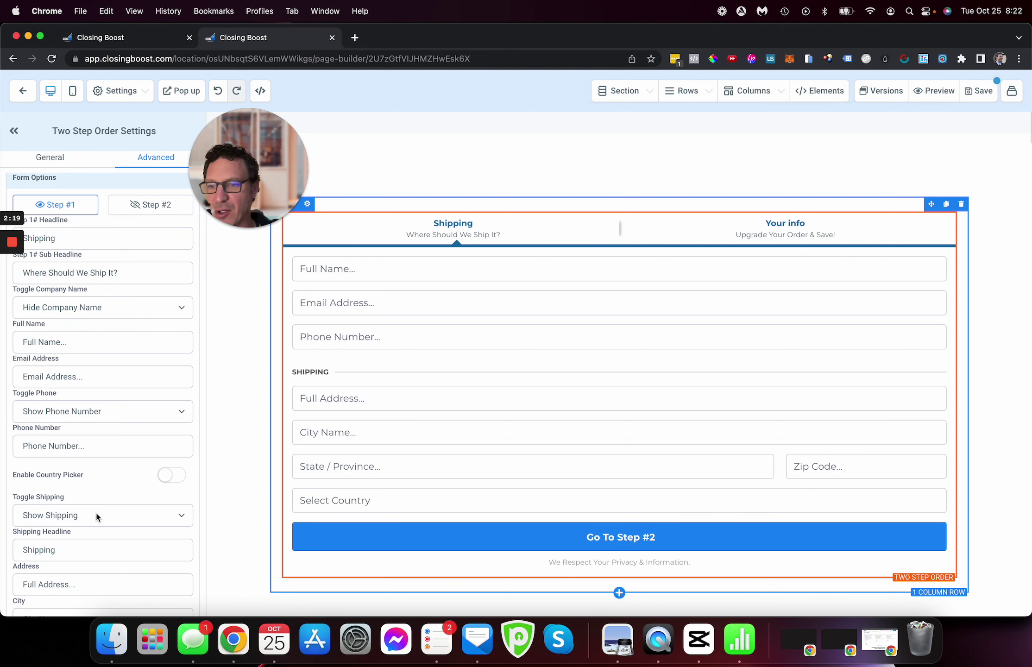
{"action": "left_click", "coordinate": [93, 529]}
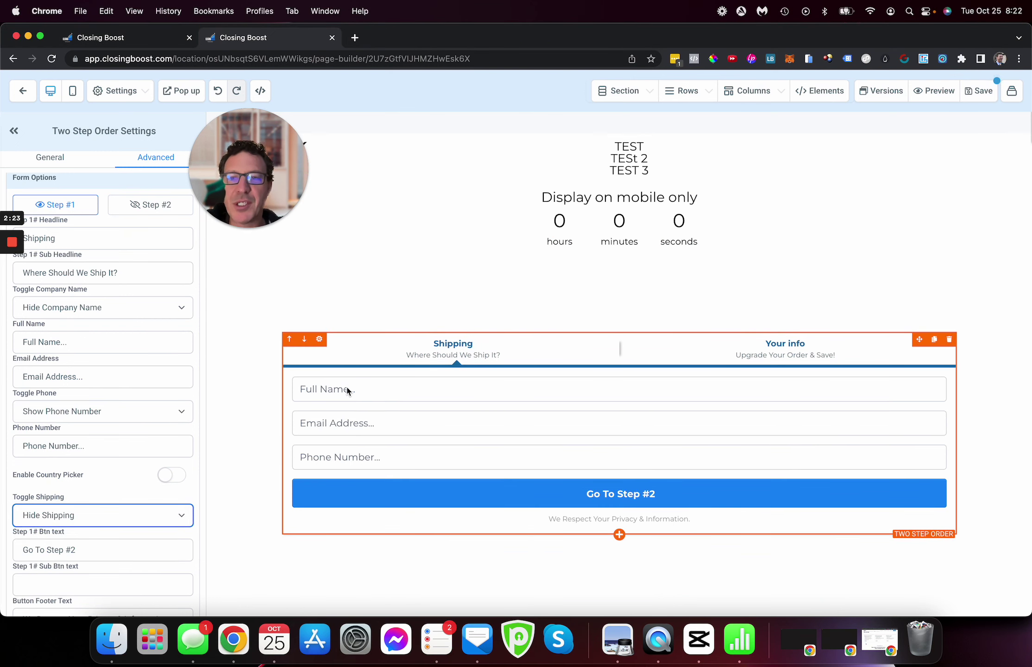
Compare the form's step 1 contact fields with its step 2 payment page, and review the bump product fields.
{"action": "left_click", "coordinate": [157, 205]}
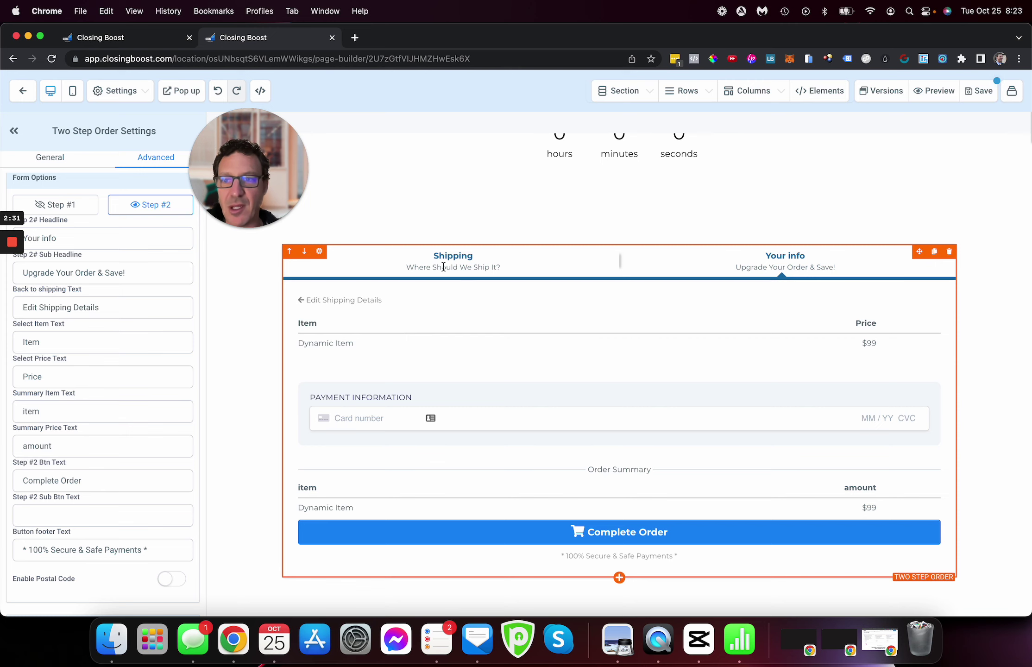
{"action": "left_click", "coordinate": [69, 210]}
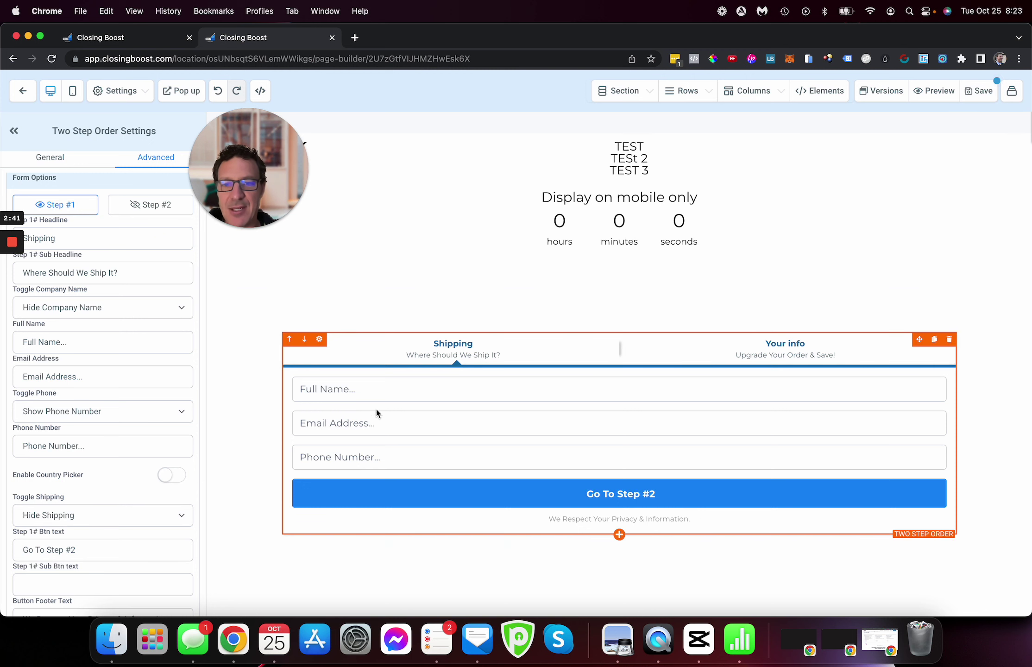
{"action": "left_click", "coordinate": [137, 213]}
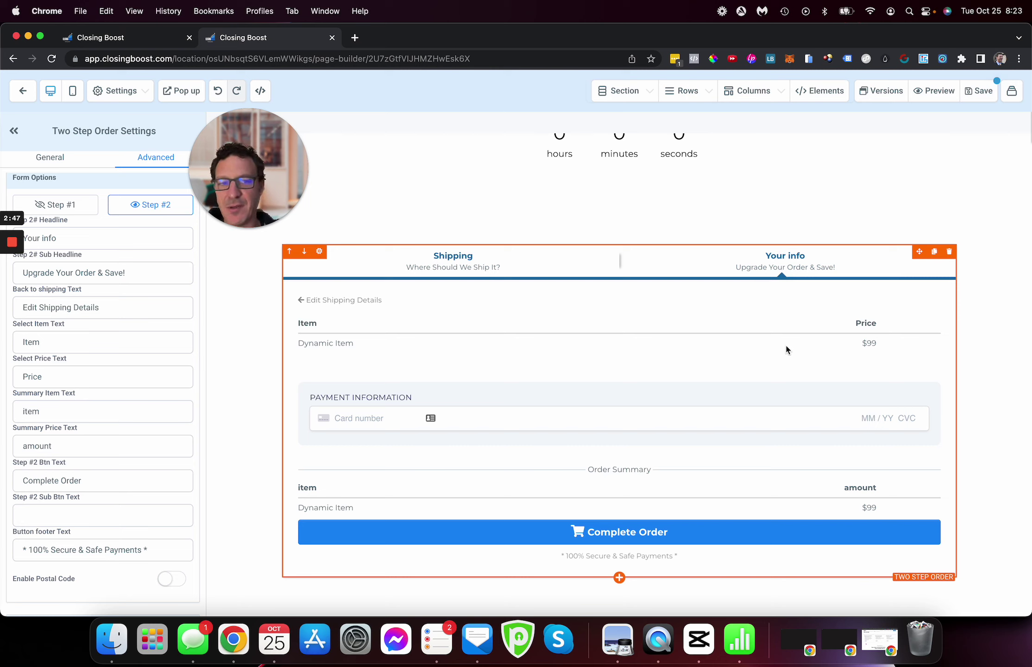
{"action": "scroll", "coordinate": [89, 456], "scroll_direction": "down", "scroll_amount": 10}
{"action": "scroll", "coordinate": [121, 333], "scroll_direction": "up", "scroll_amount": 2}
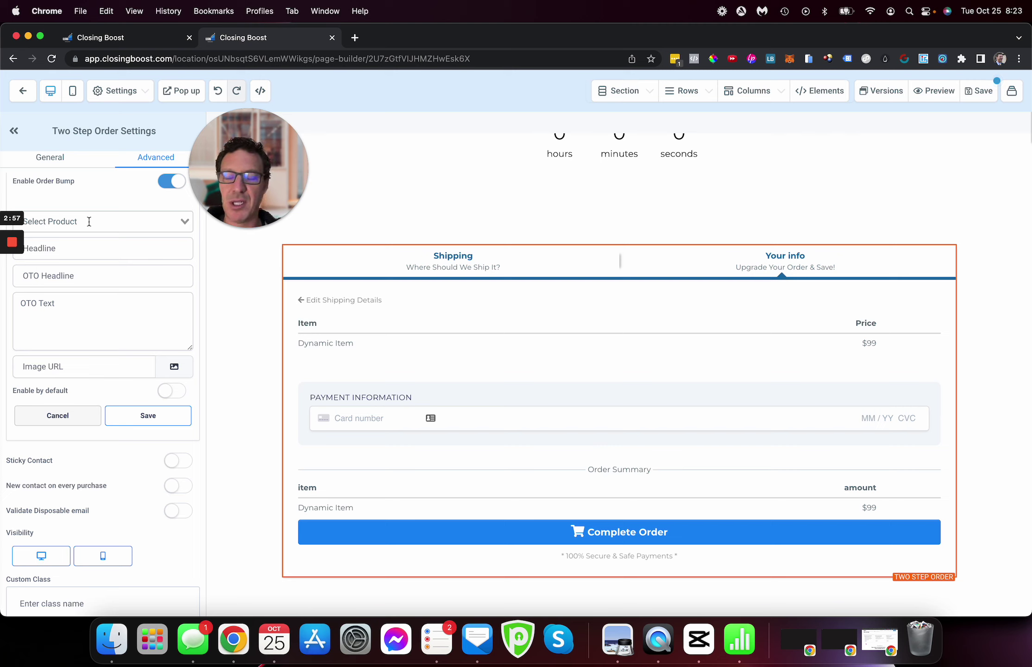
Enter the bump product headline "Plunger" and OTO headline "Super good Plunger", and check the product selection.
{"action": "left_click", "coordinate": [82, 248]}
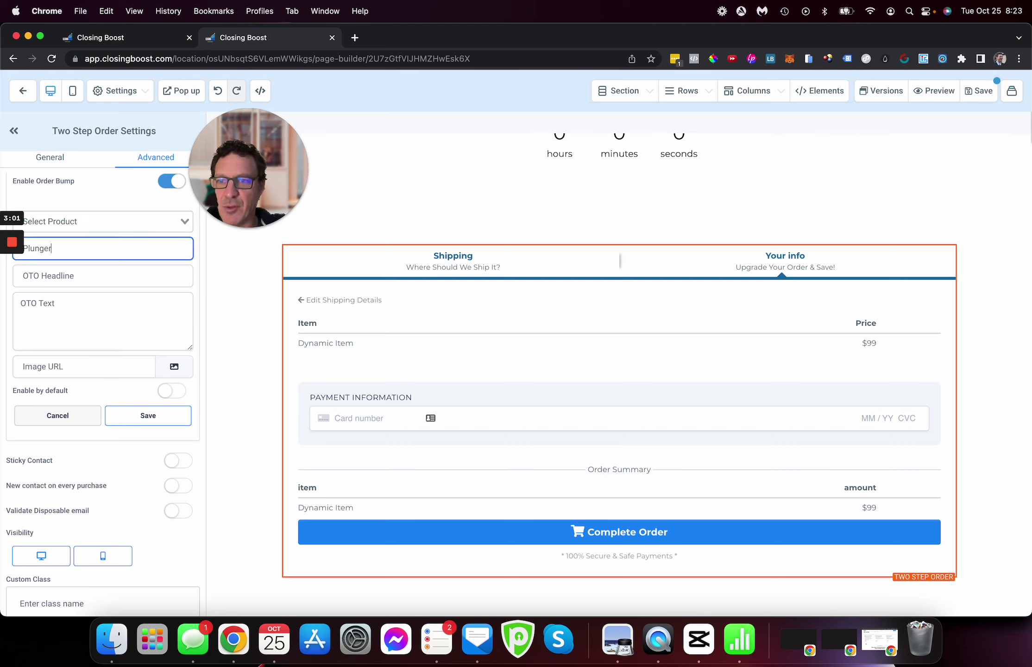
{"action": "left_click", "coordinate": [79, 275]}
{"action": "type", "text": "Super good Plunger"}
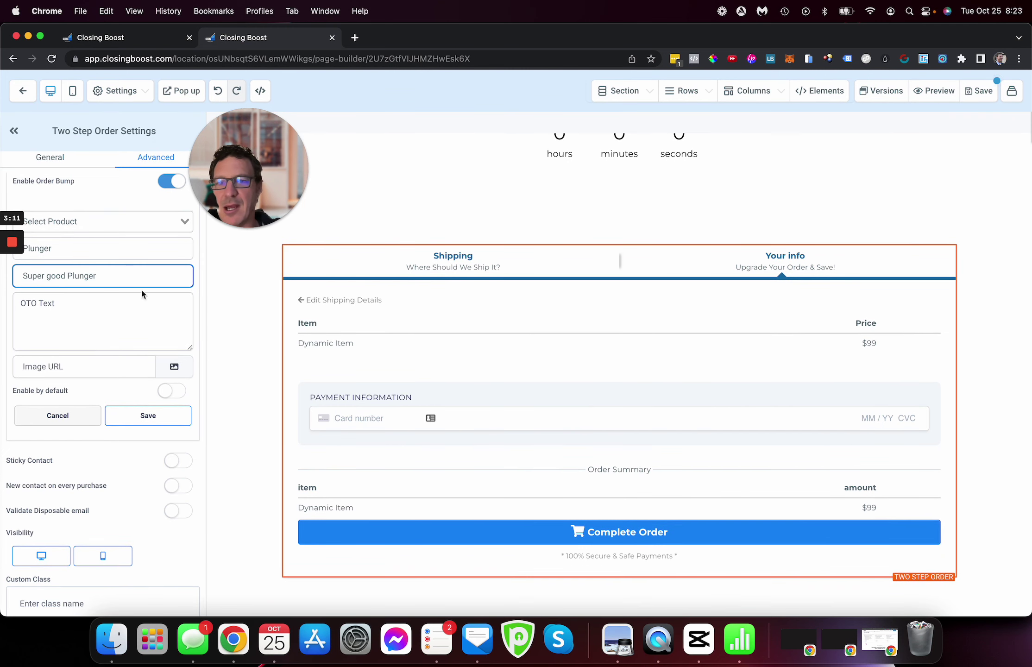
{"action": "scroll", "coordinate": [112, 254], "scroll_direction": "up", "scroll_amount": 1}
{"action": "scroll", "coordinate": [112, 254], "scroll_direction": "up", "scroll_amount": 2}
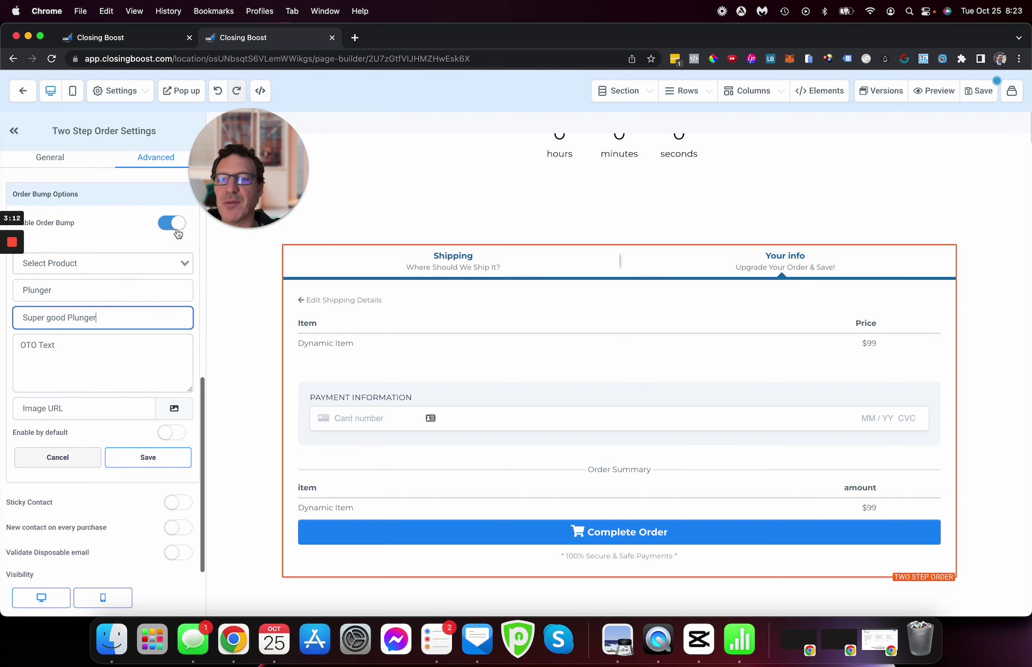
{"action": "left_click", "coordinate": [111, 267]}
{"action": "left_click", "coordinate": [174, 269]}
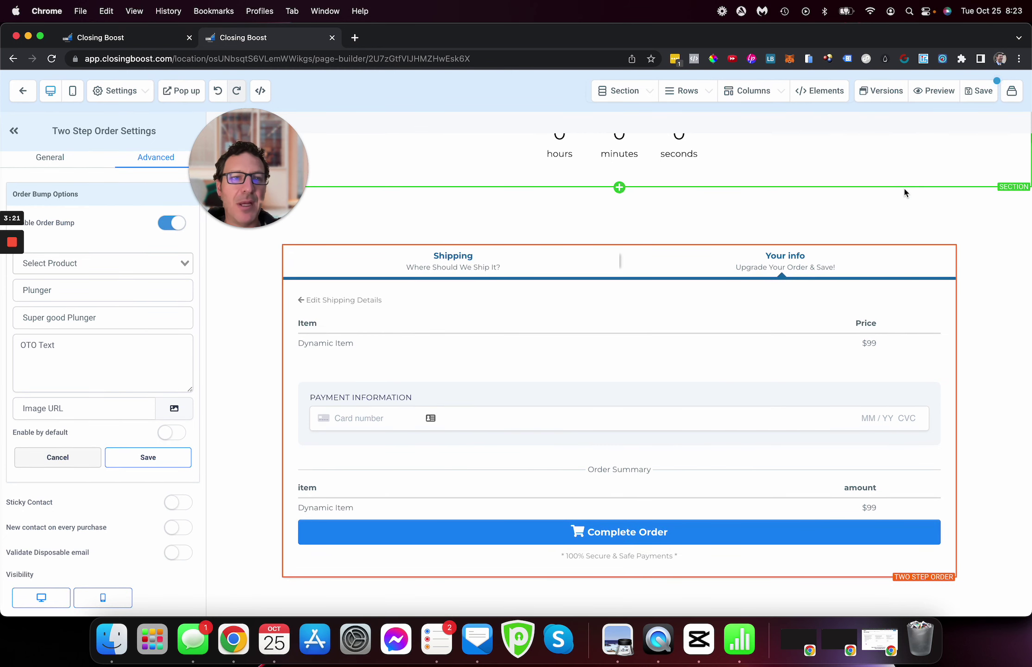
Save the order form page and switch the page builder to test page 2.
{"action": "left_click", "coordinate": [980, 90]}
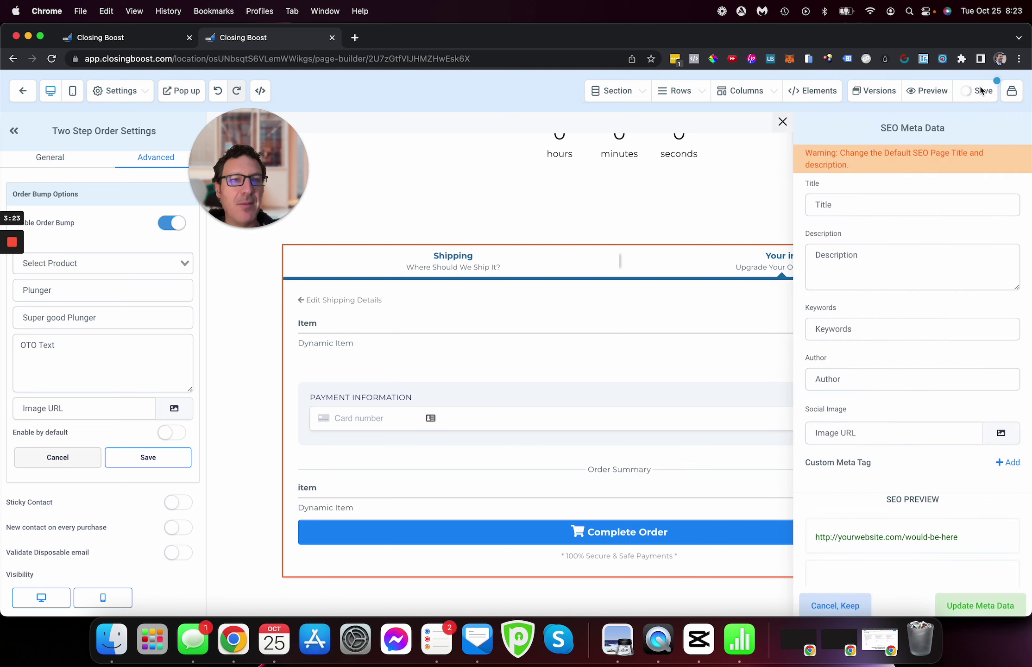
{"action": "left_click", "coordinate": [1011, 91]}
{"action": "left_click", "coordinate": [938, 142]}
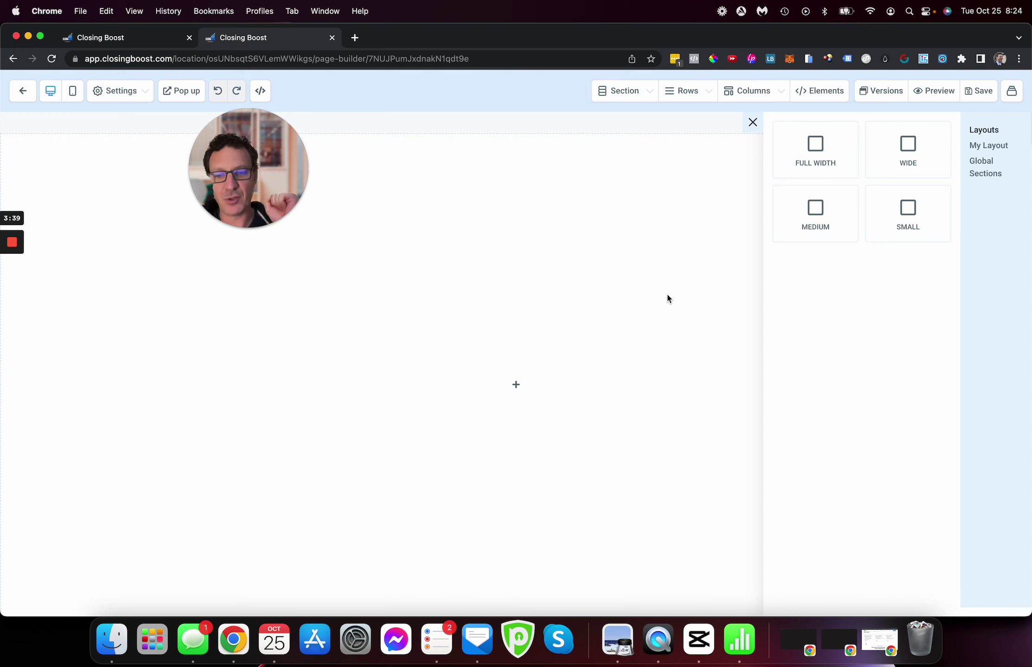
Add a full-width section to the blank page and start adding a row inside it.
{"action": "left_click", "coordinate": [823, 163]}
{"action": "left_click", "coordinate": [617, 177]}
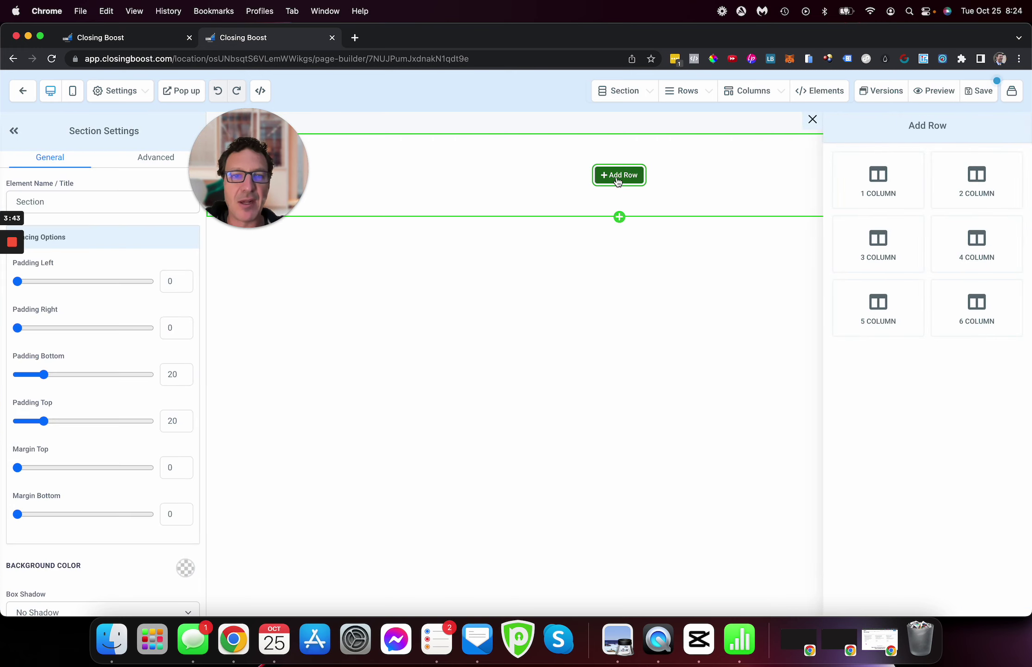
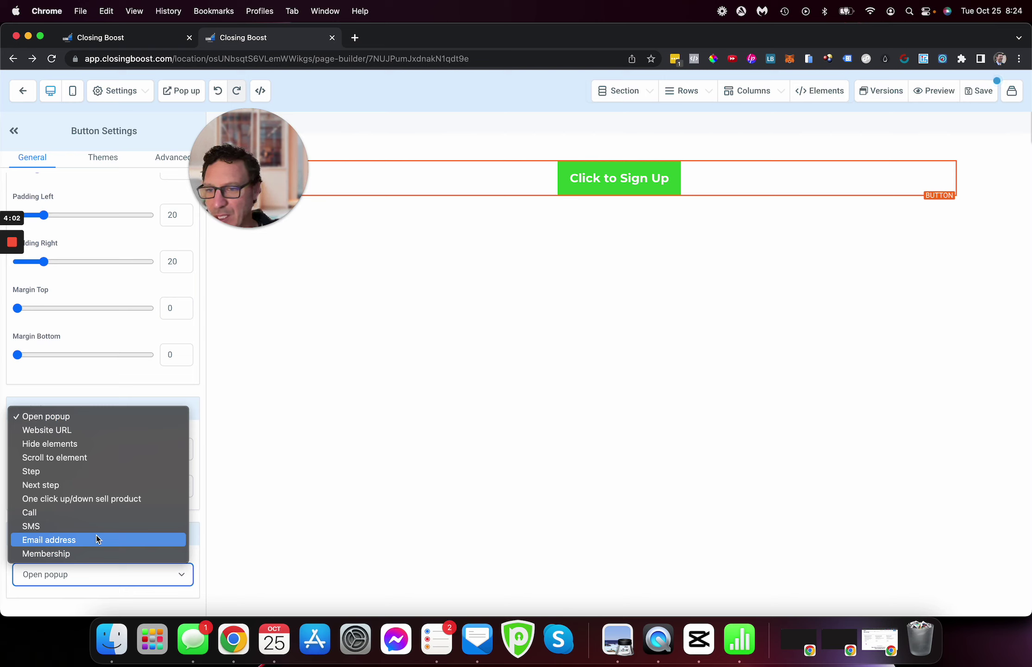
Link the button to a one click up/down sell product and check its product choices.
{"action": "left_click", "coordinate": [97, 500]}
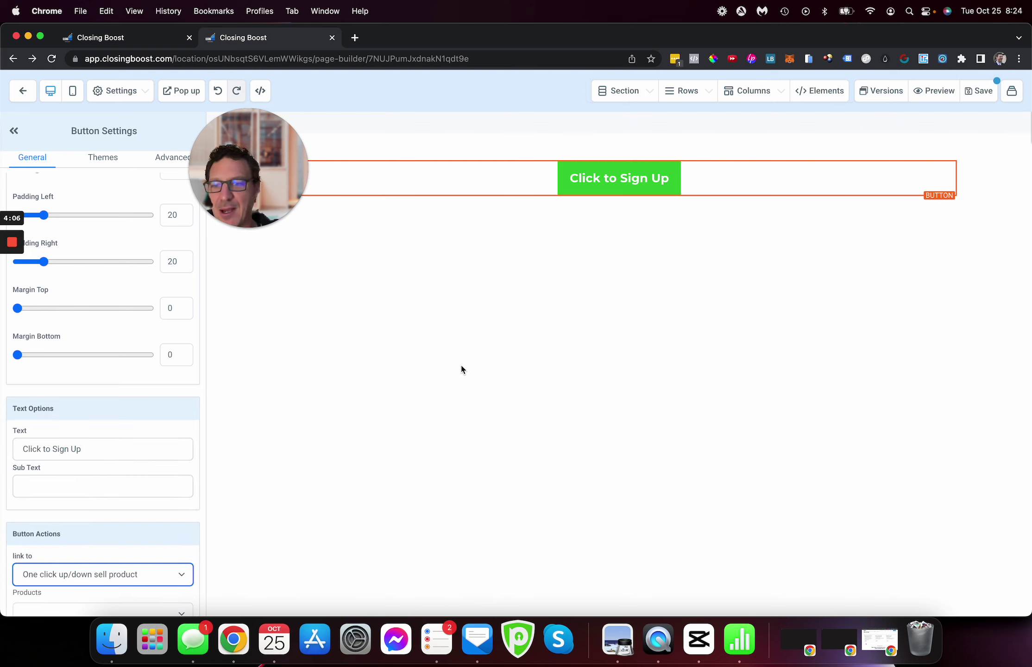
{"action": "scroll", "coordinate": [139, 463], "scroll_direction": "down", "scroll_amount": 3}
{"action": "left_click", "coordinate": [86, 542]}
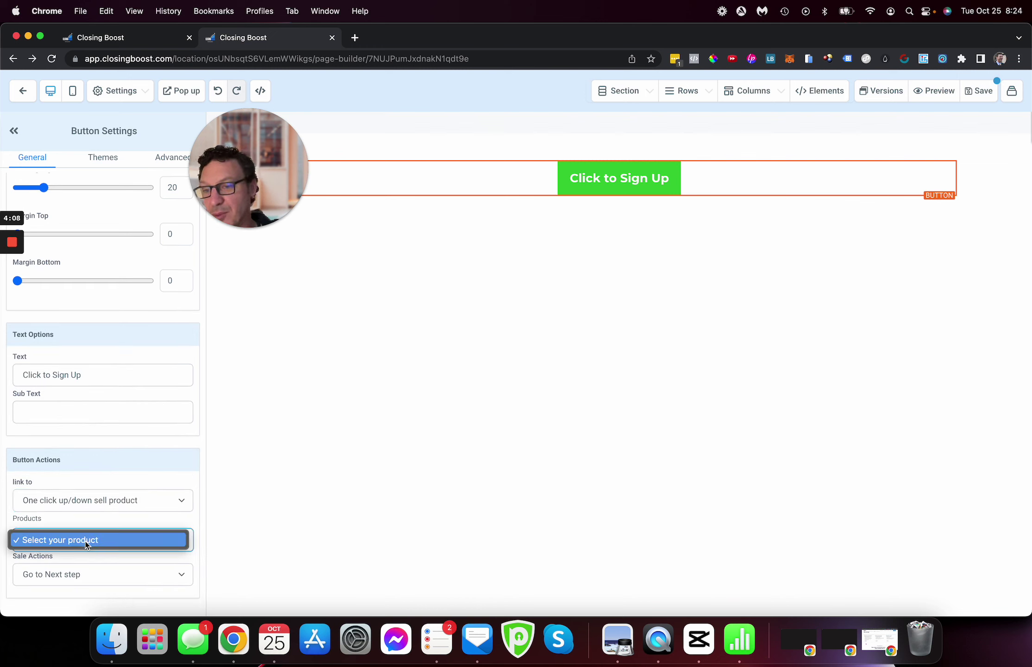
{"action": "left_click", "coordinate": [86, 542]}
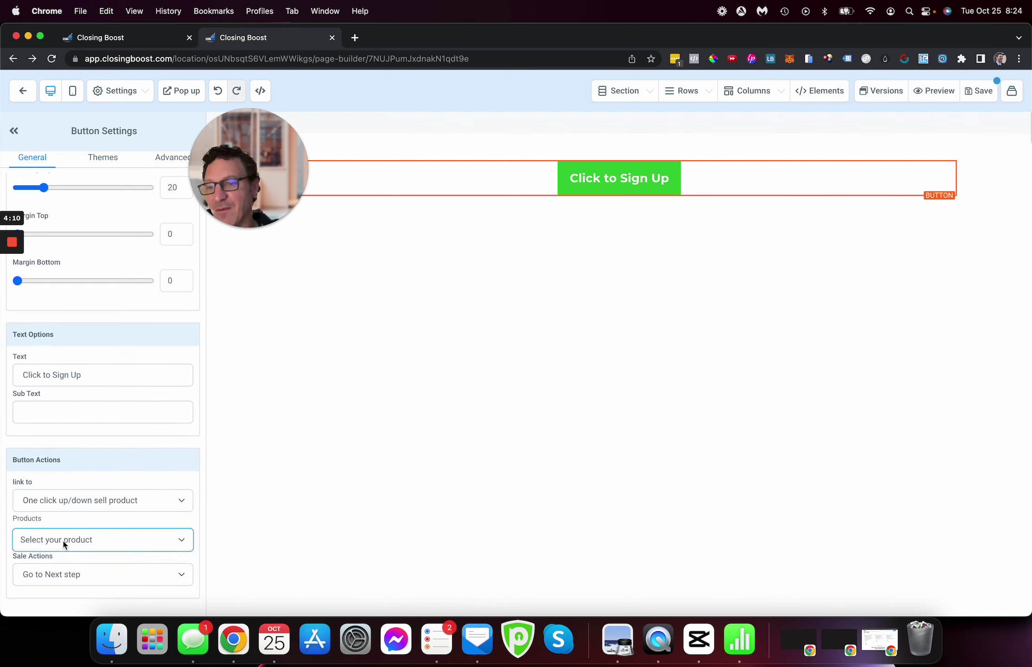
{"action": "left_click", "coordinate": [79, 545]}
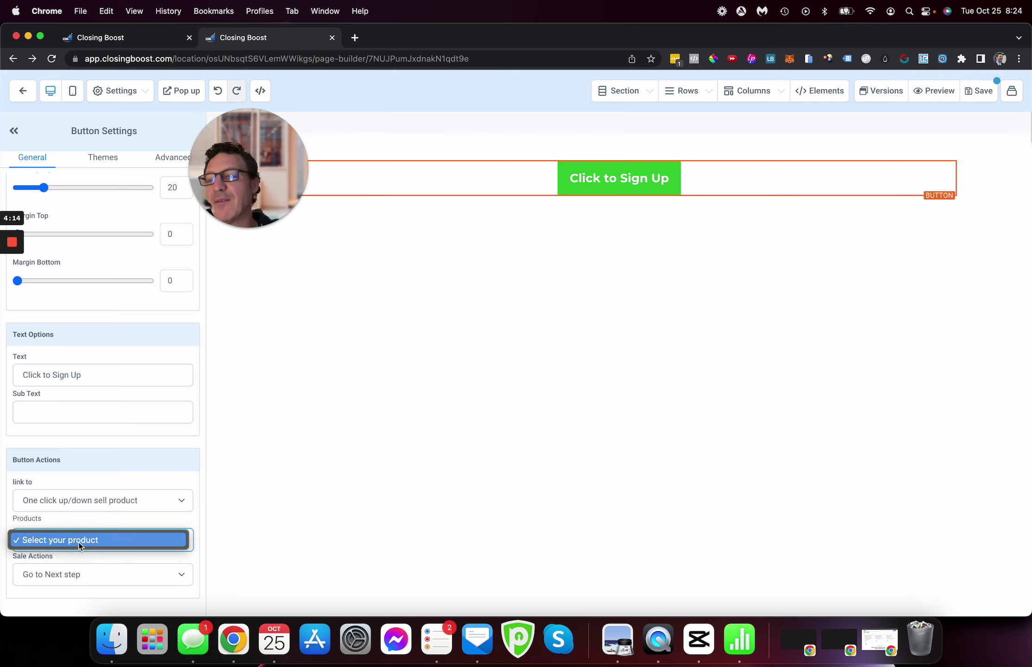
{"action": "left_click", "coordinate": [79, 546]}
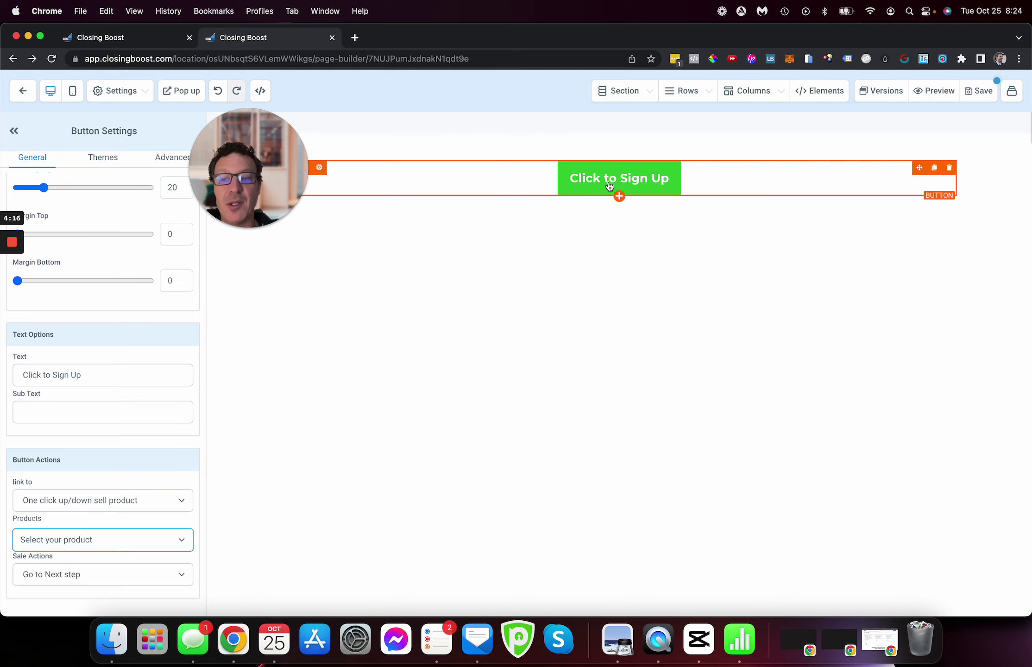
Change the button's text to "Upsell Product".
{"action": "left_click_drag", "start_coordinate": [95, 377], "coordinate": [3, 363]}
{"action": "type", "text": "U"}
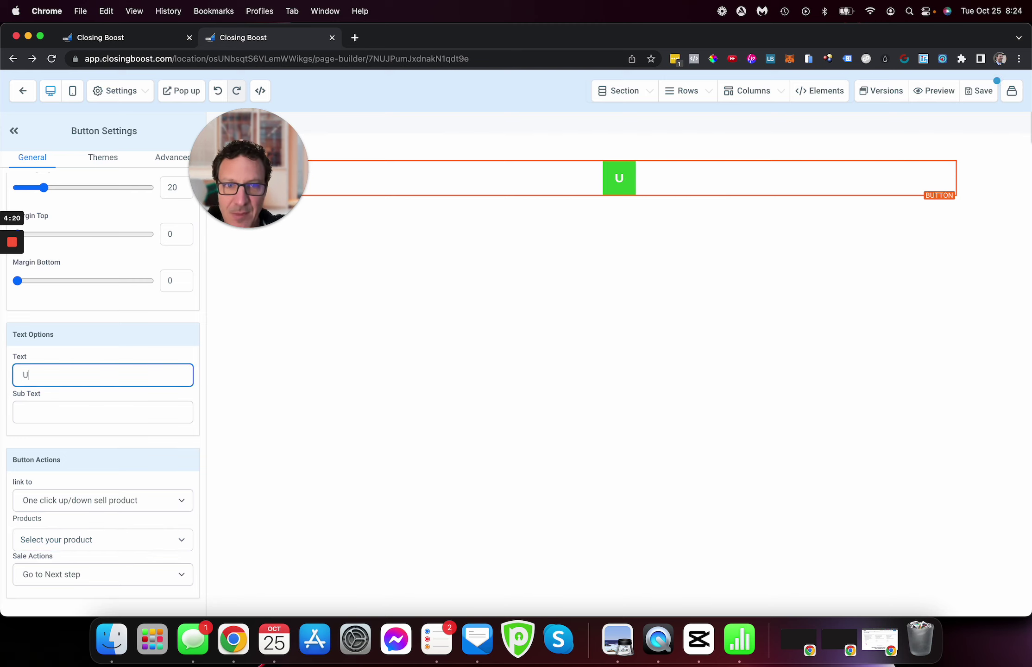
{"action": "type", "text": "psell Product"}
{"action": "left_click", "coordinate": [230, 419]}
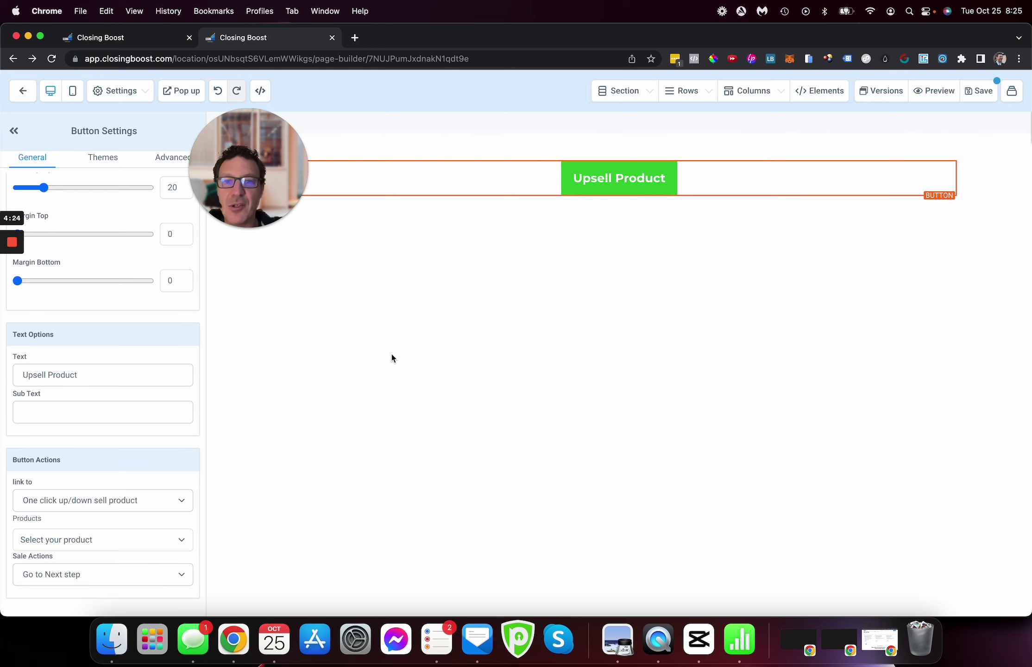
Add a paragraph below the upsell button reading "No Thanks, I Don't Want This Awesome Product".
{"action": "mouse_move", "coordinate": [609, 183]}
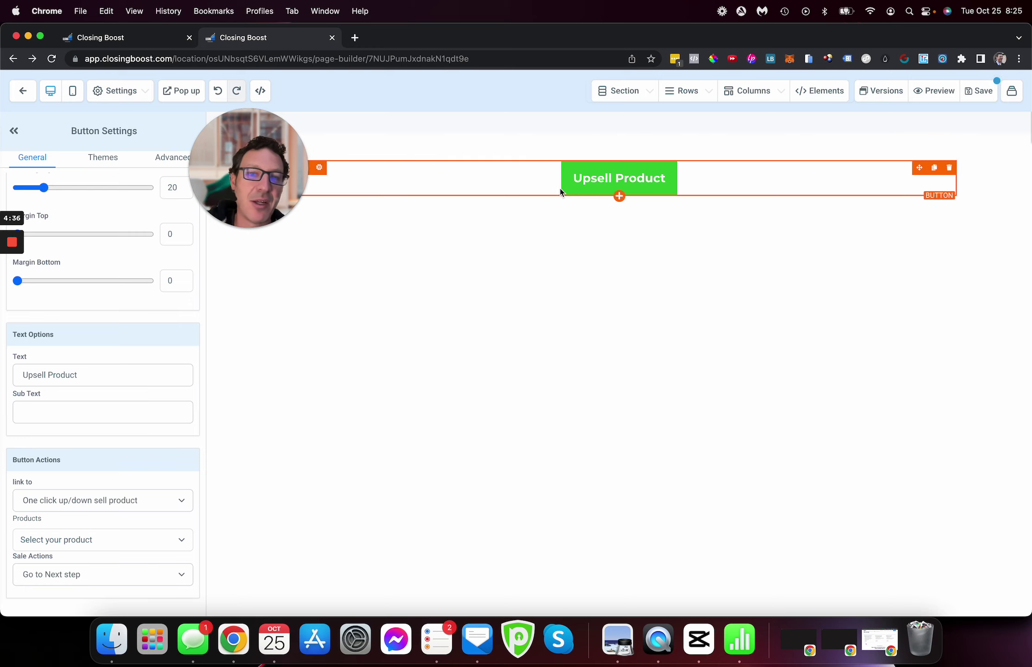
{"action": "left_click", "coordinate": [619, 197]}
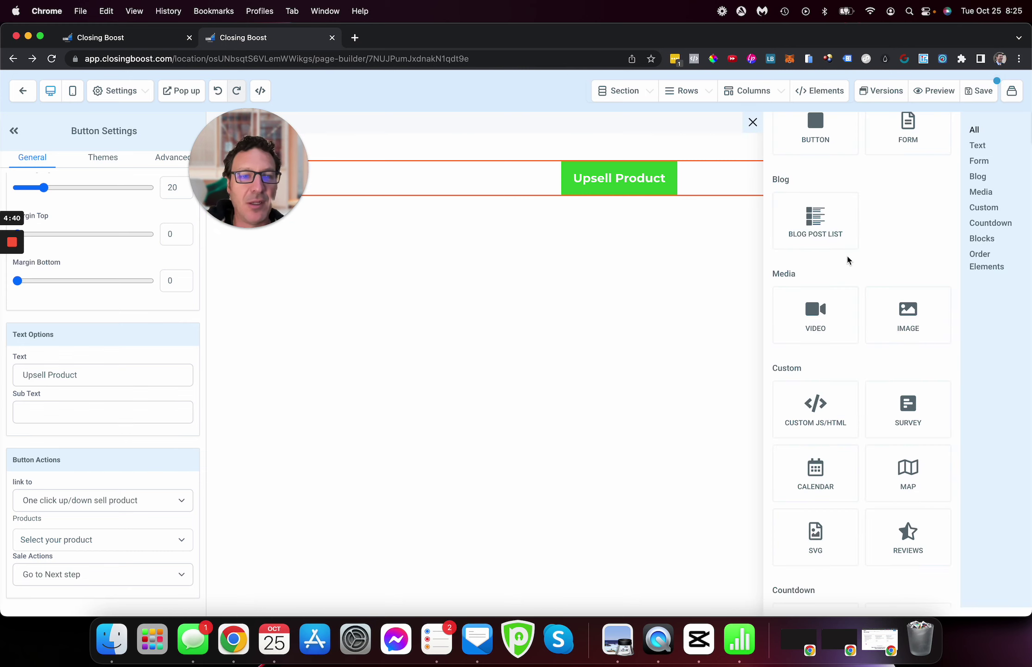
{"action": "scroll", "coordinate": [848, 260], "scroll_direction": "up", "scroll_amount": 5}
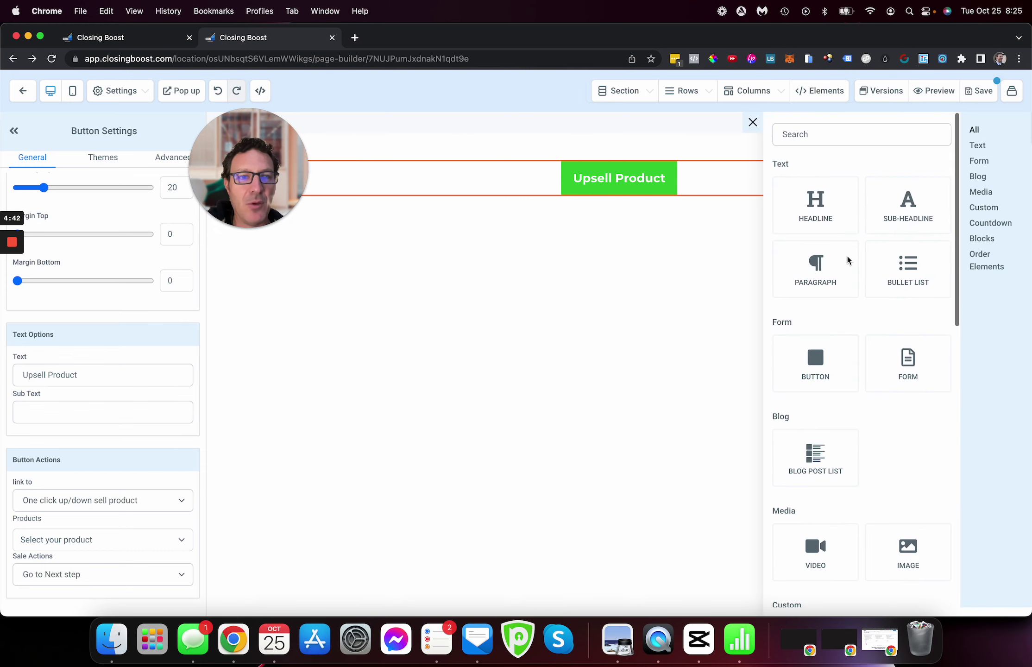
{"action": "left_click", "coordinate": [809, 286]}
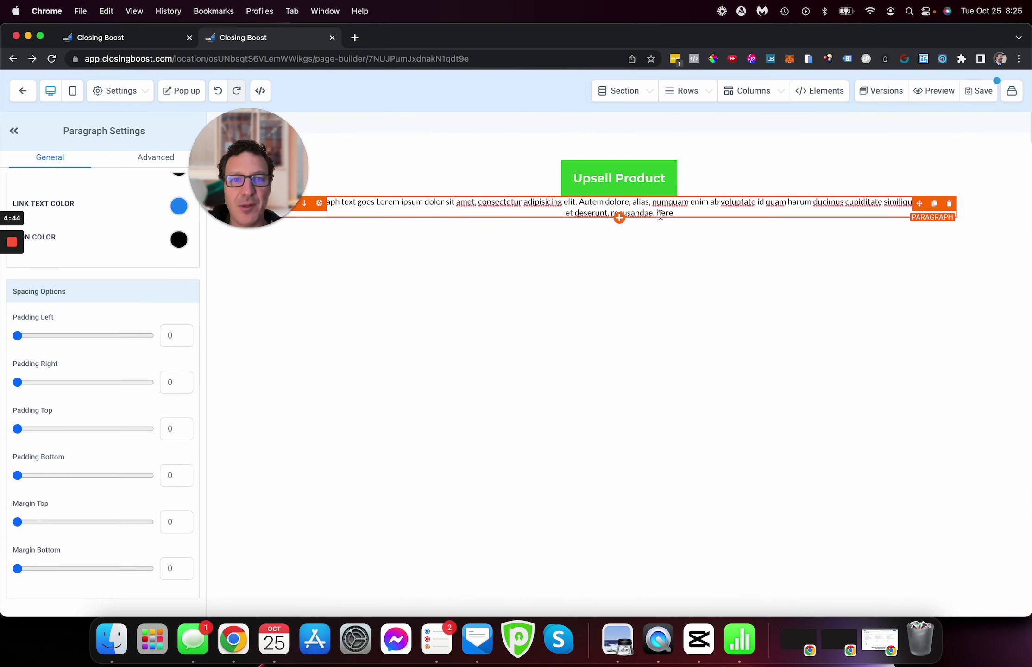
{"action": "triple_click", "coordinate": [618, 216]}
{"action": "type", "text": "No Thanks, I Don't Want This Awesome Product"}
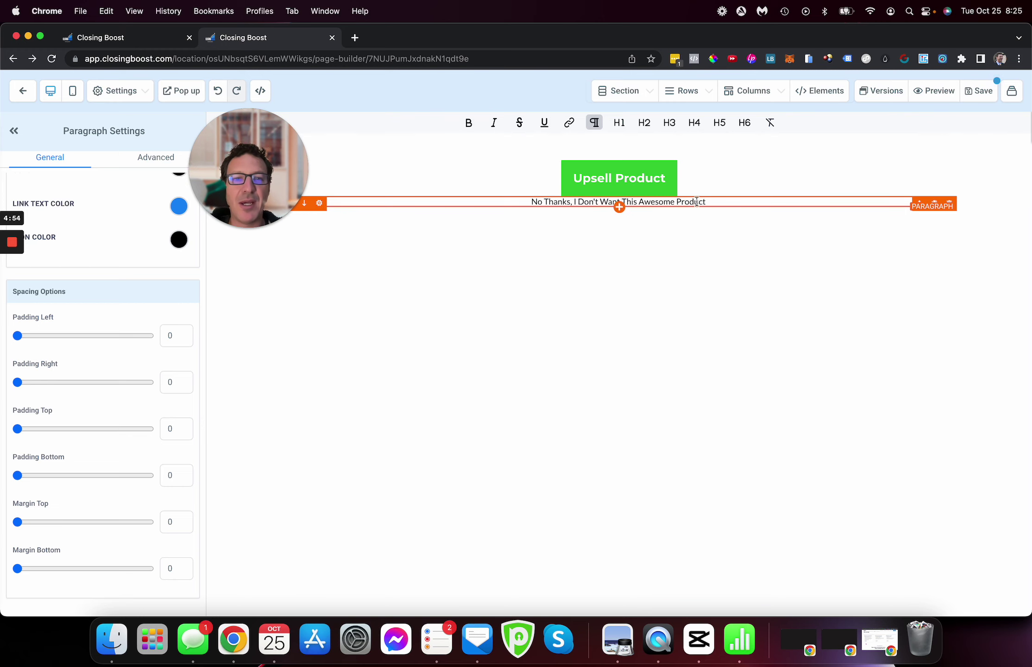
{"action": "left_click_drag", "start_coordinate": [722, 201], "coordinate": [465, 206]}
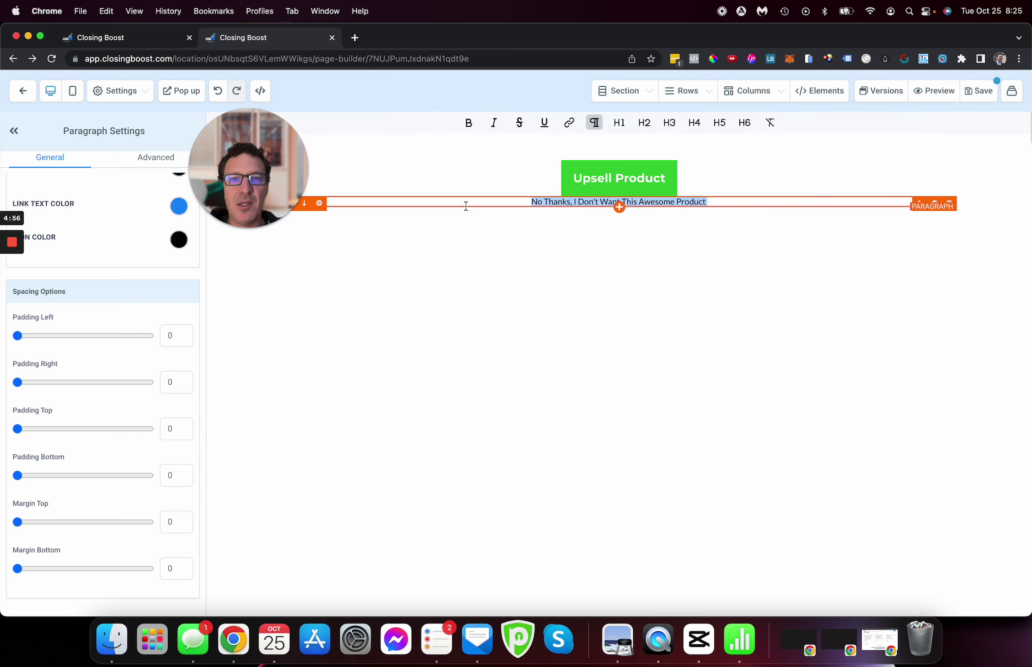
{"action": "left_click", "coordinate": [569, 123]}
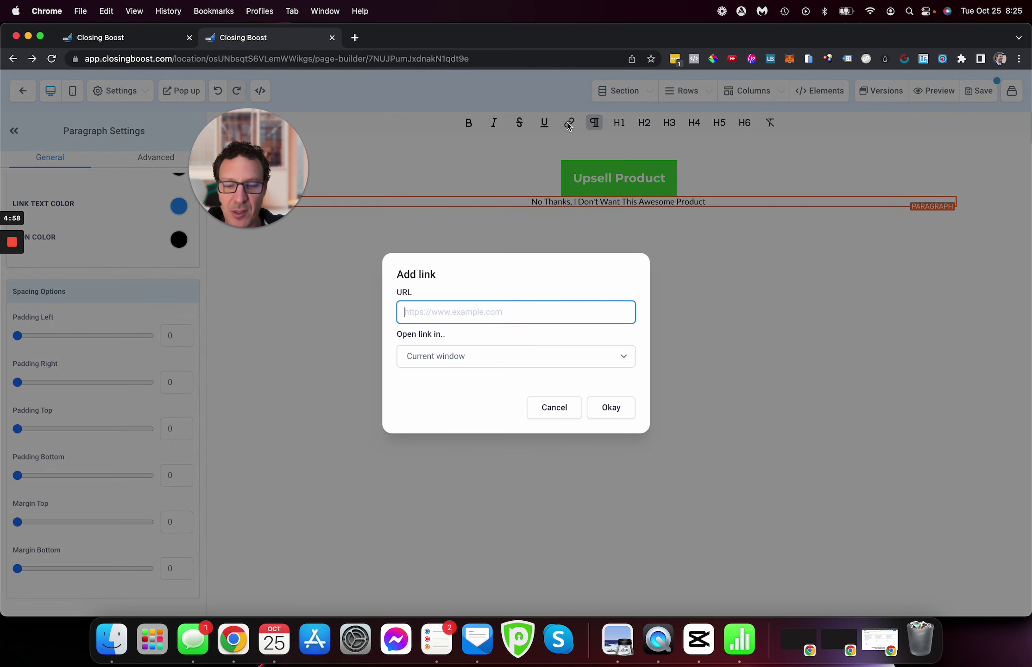
{"action": "type", "text": "https://the"}
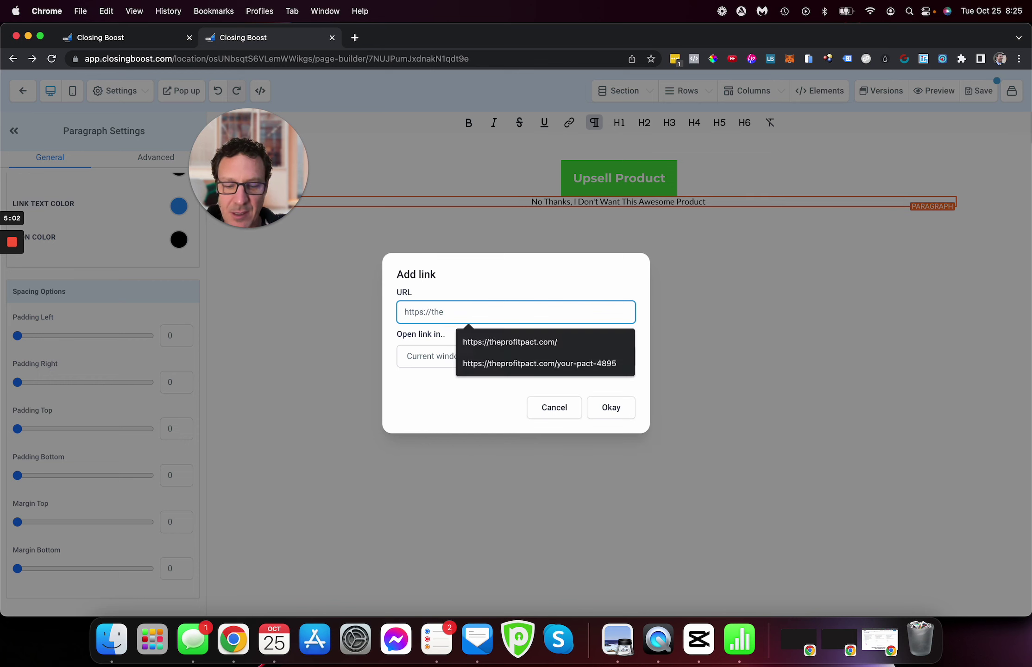
{"action": "type", "text": "thankyoupage.com"}
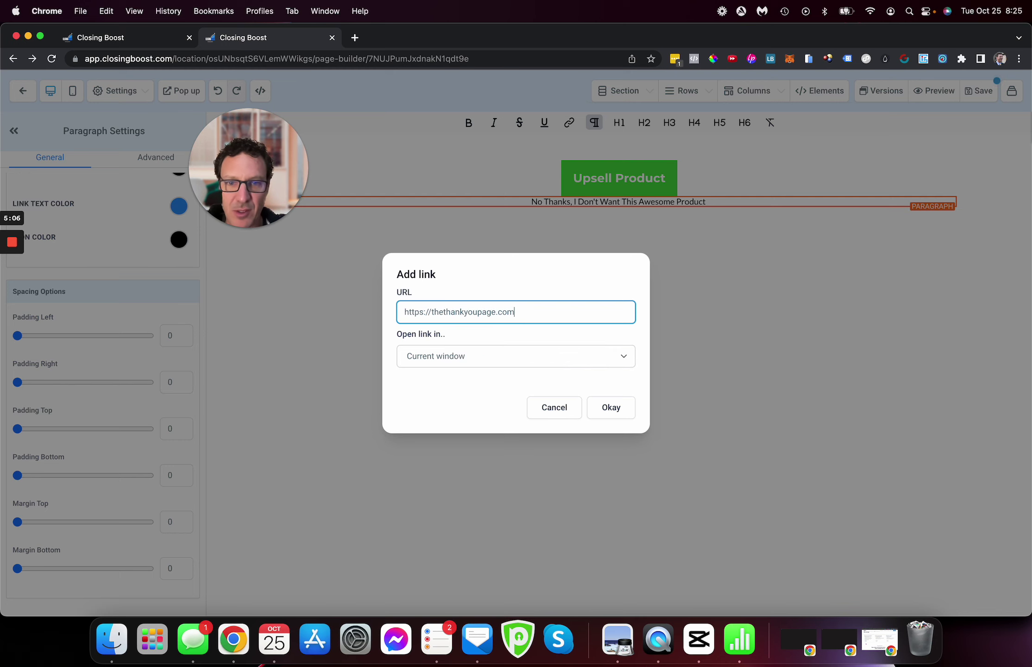
{"action": "left_click", "coordinate": [611, 407]}
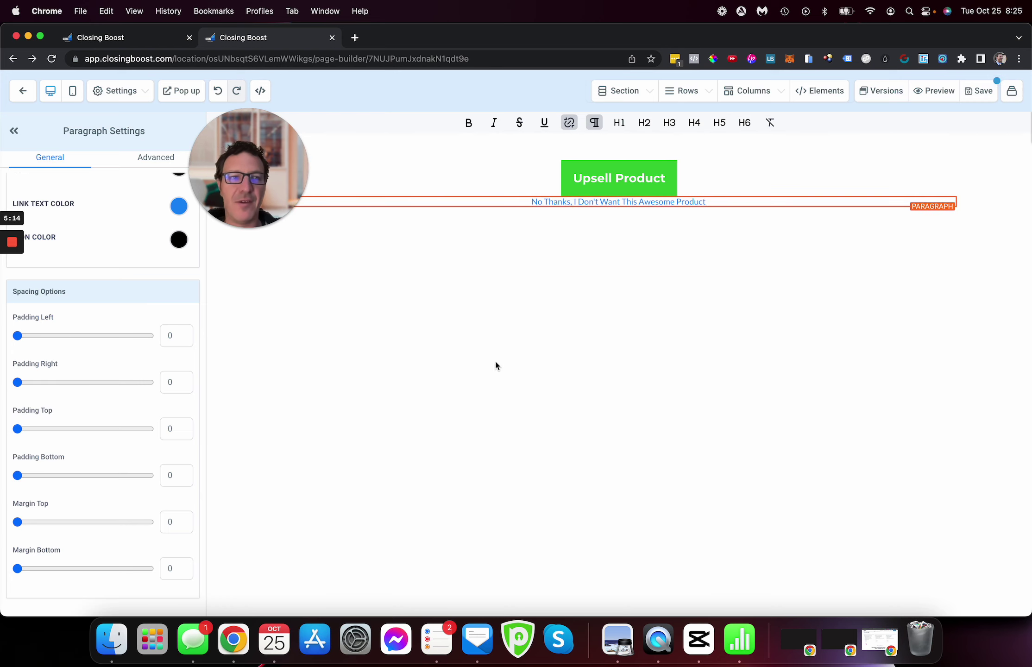
{"action": "left_click", "coordinate": [984, 93]}
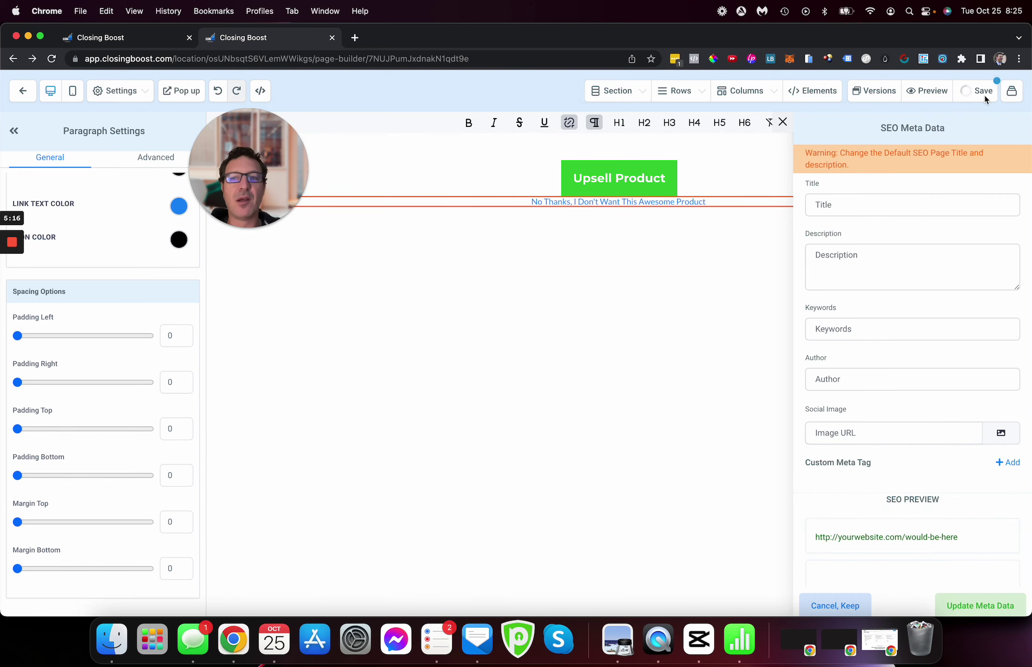
Return to the funnel overview, start a new product for the test step and review its fields.
{"action": "left_click", "coordinate": [142, 40]}
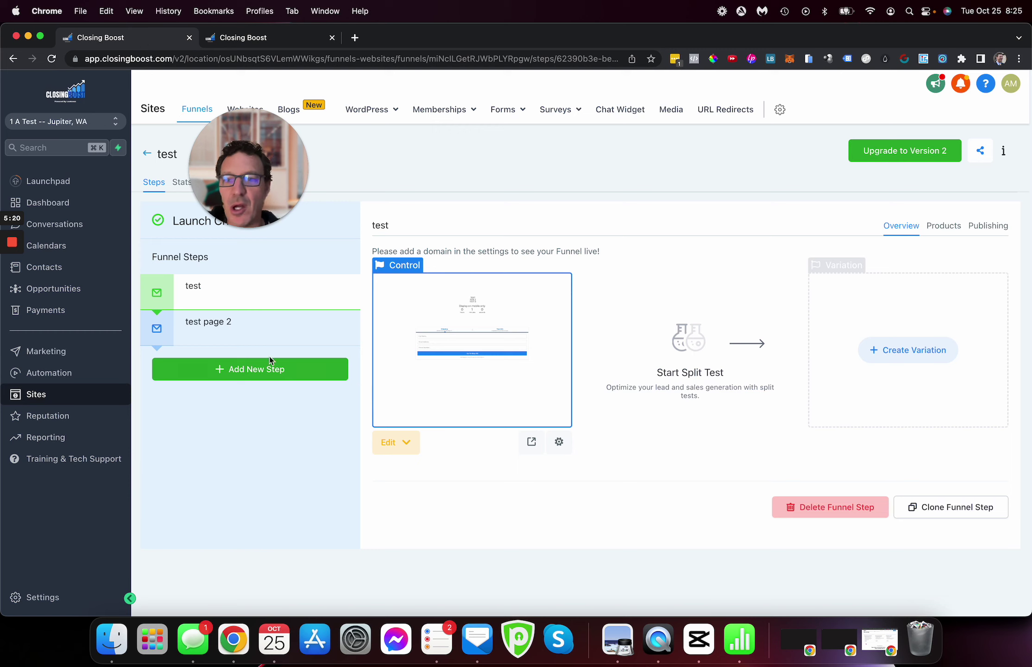
{"action": "mouse_move", "coordinate": [265, 302]}
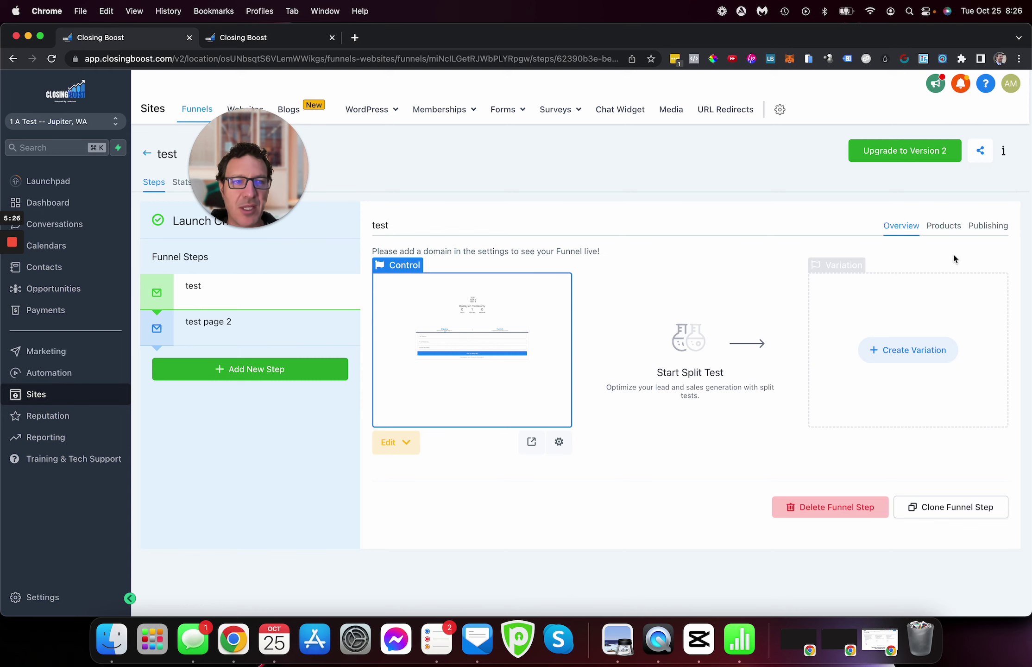
{"action": "left_click", "coordinate": [951, 229]}
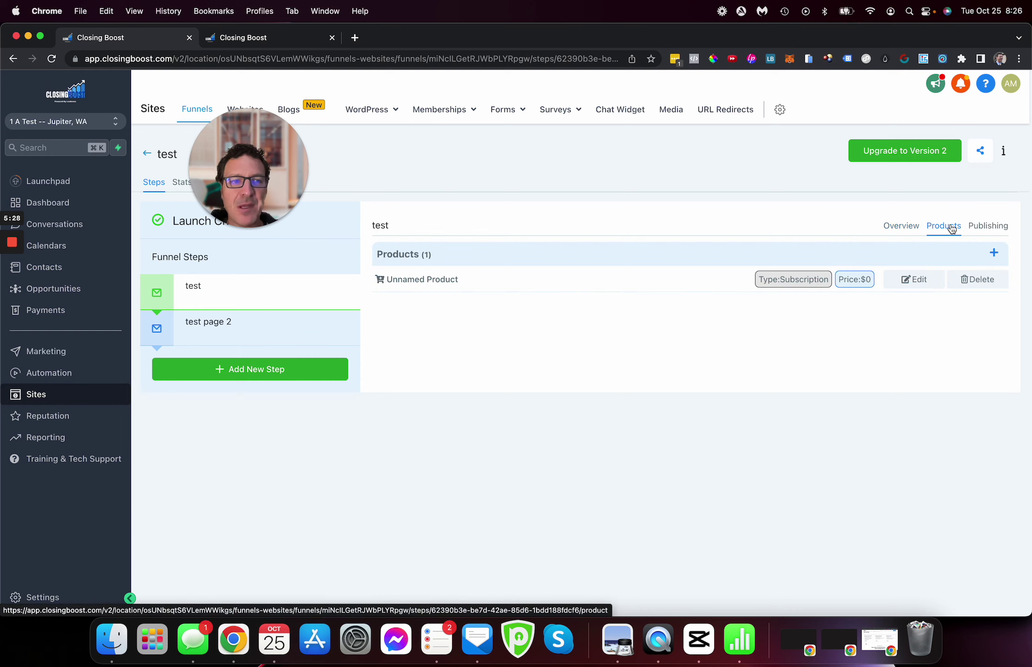
{"action": "left_click", "coordinate": [994, 253]}
{"action": "scroll", "coordinate": [657, 351], "scroll_direction": "down", "scroll_amount": 2}
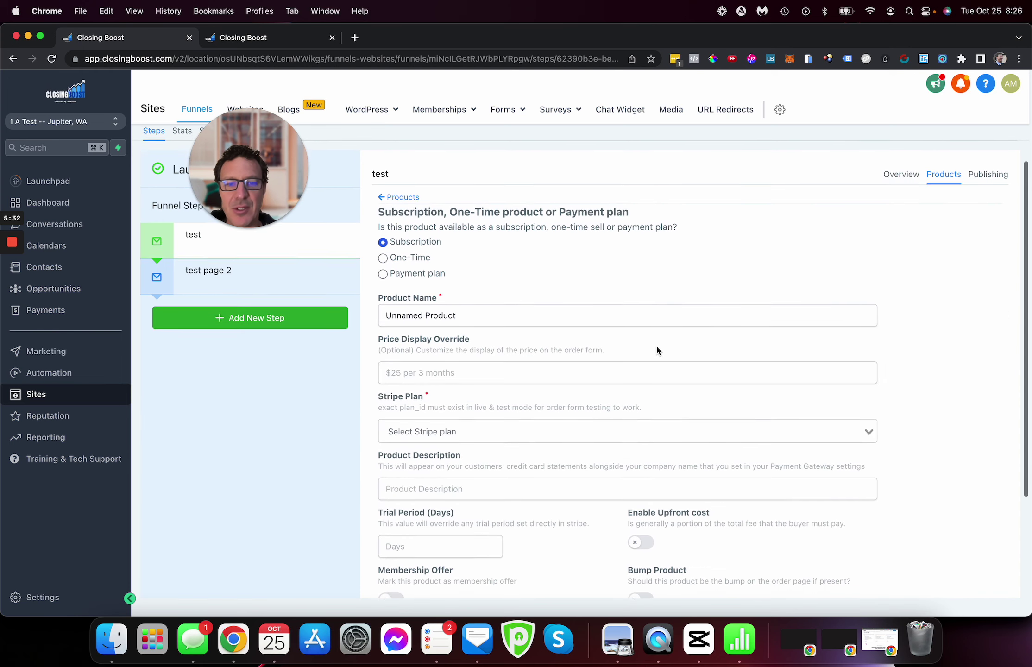
{"action": "scroll", "coordinate": [656, 350], "scroll_direction": "up", "scroll_amount": 2}
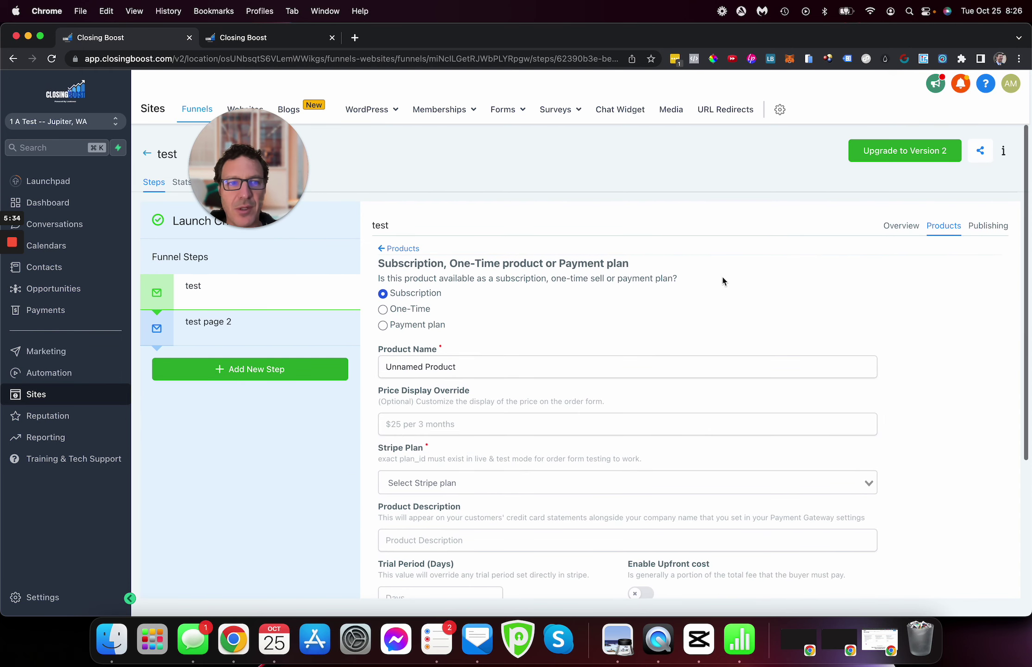
View the funnel's Version 2 upgrade requirements and cancel the upgrade.
{"action": "left_click", "coordinate": [905, 154]}
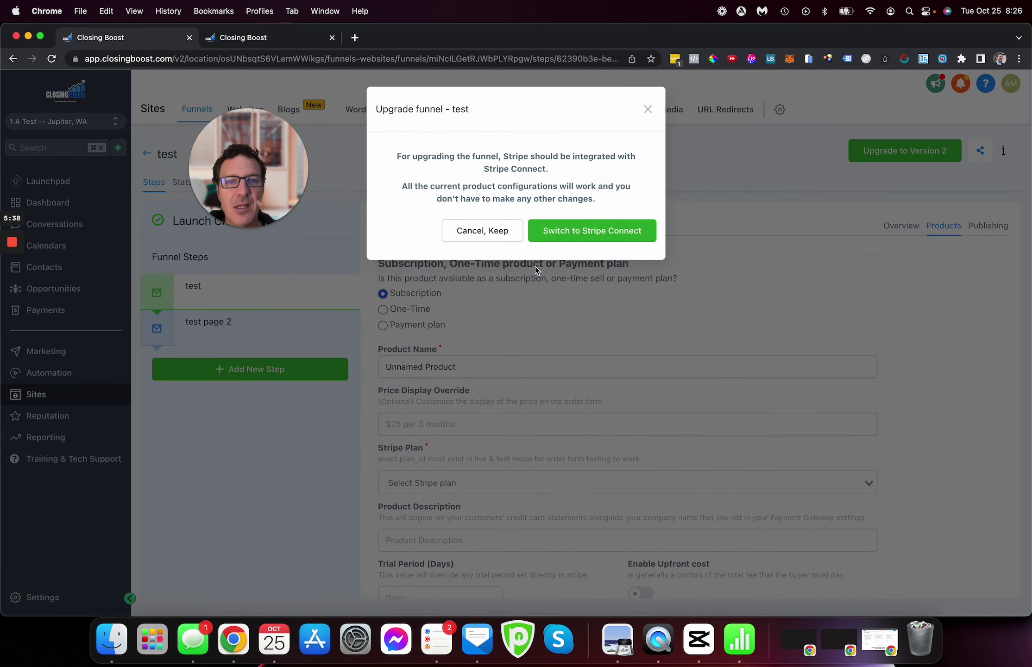
{"action": "left_click", "coordinate": [494, 235]}
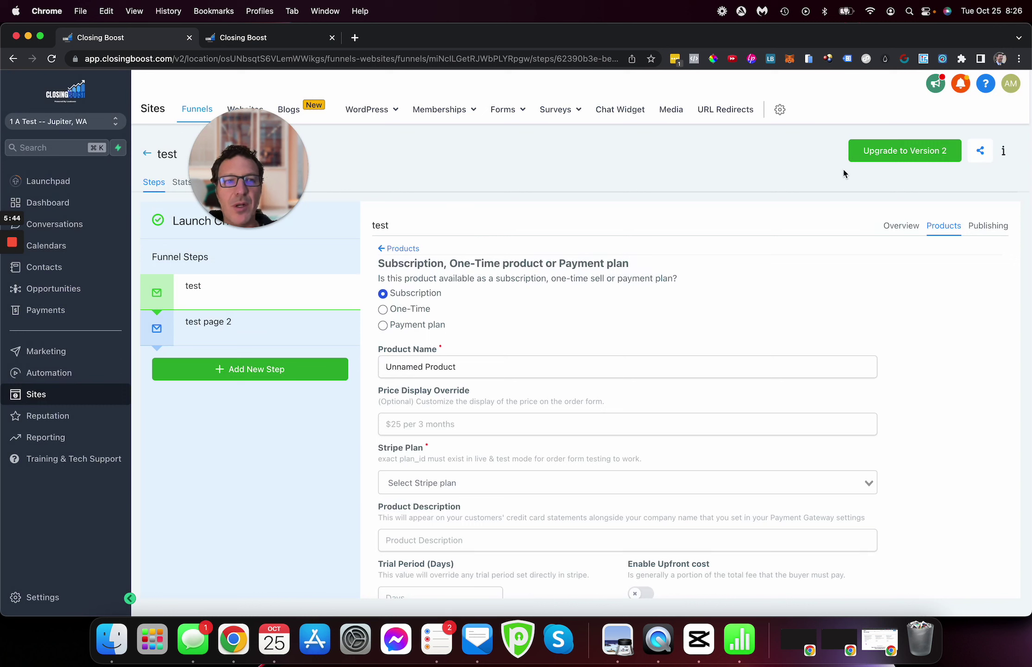
Open the Products page of the Payments area.
{"action": "left_click", "coordinate": [47, 310]}
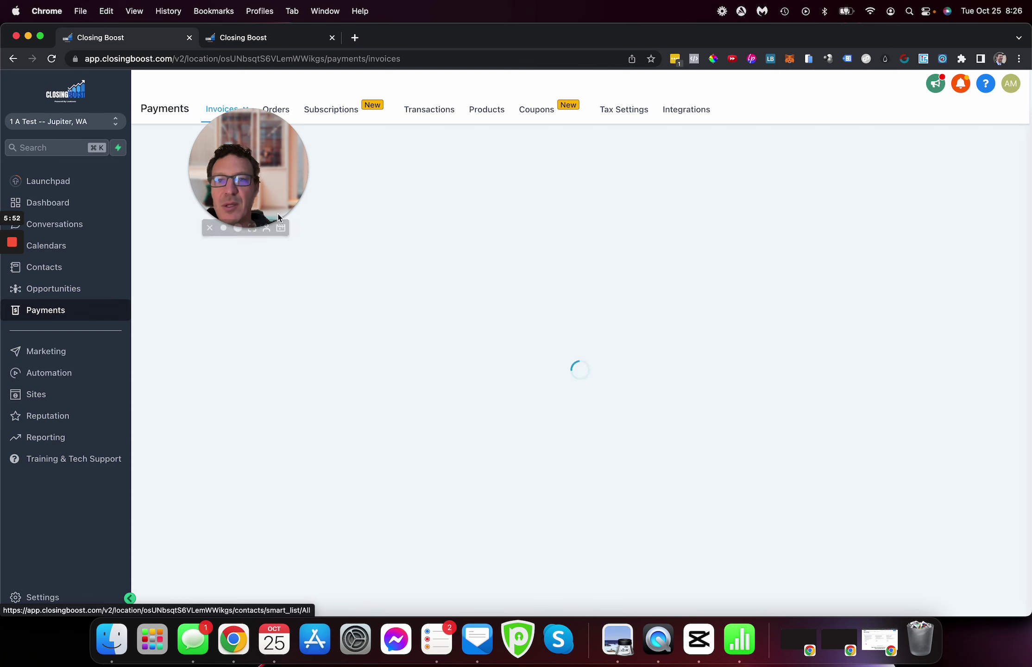
{"action": "left_click", "coordinate": [484, 110]}
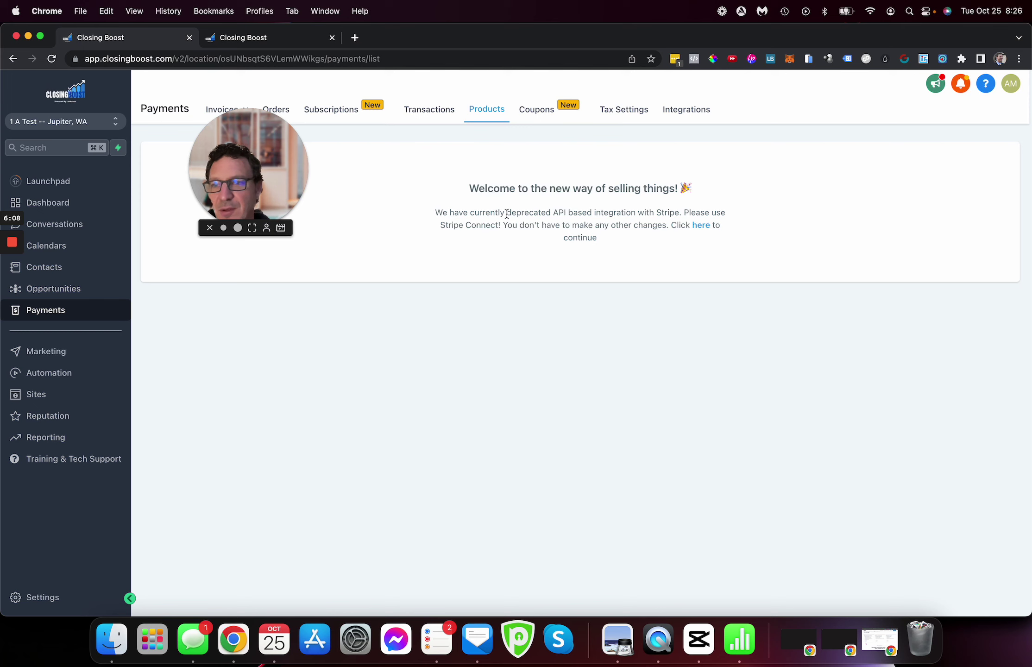
Return to the test funnel, view the products of its first step, and open the test page 2 step's overview.
{"action": "left_click", "coordinate": [37, 395]}
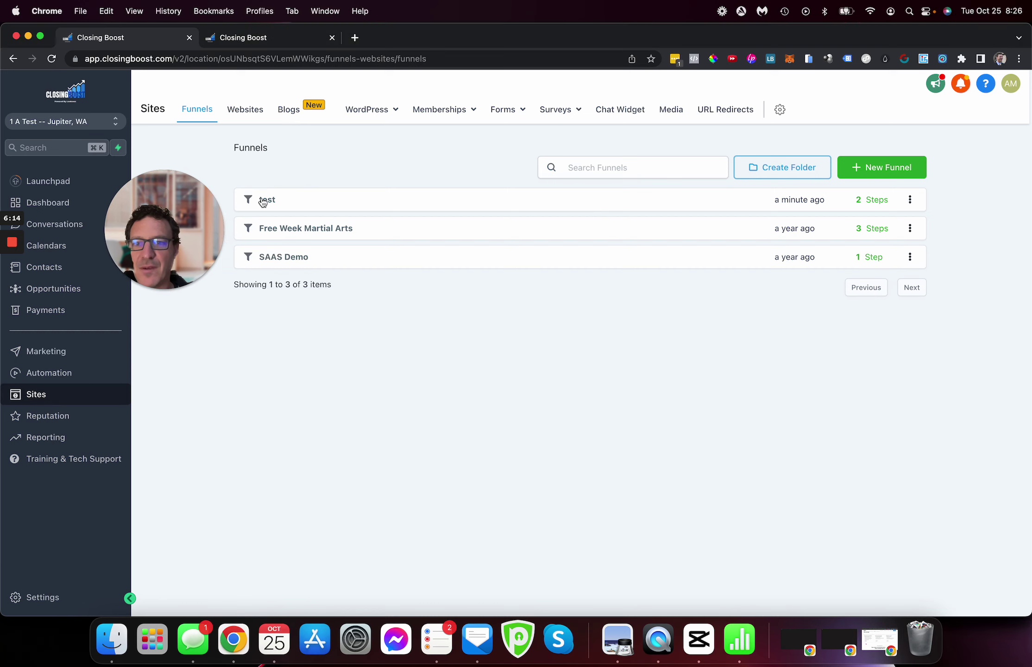
{"action": "left_click", "coordinate": [263, 203]}
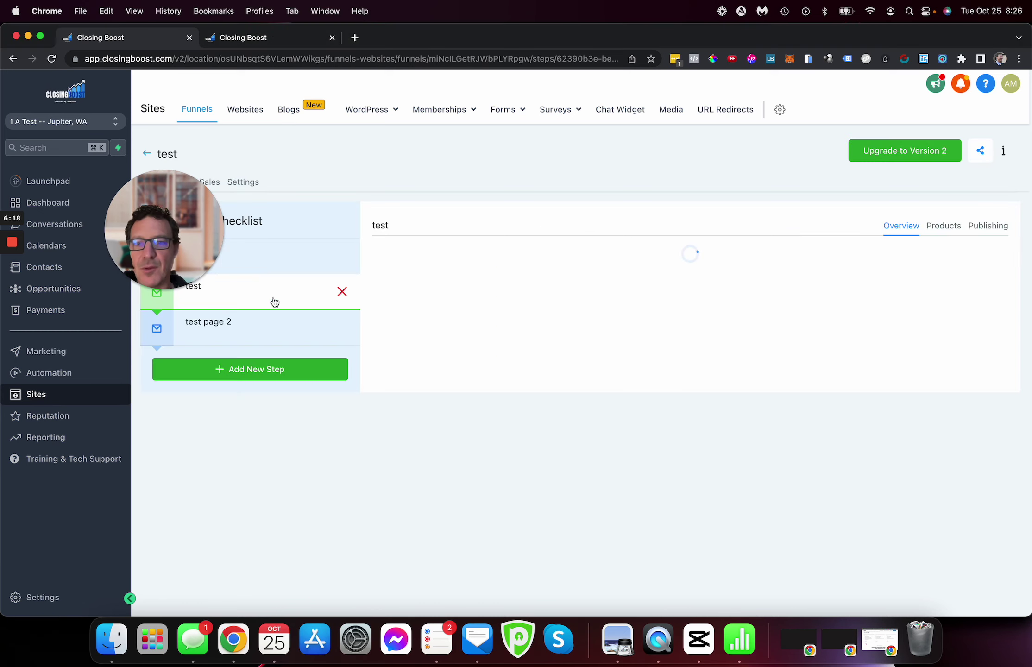
{"action": "left_click", "coordinate": [944, 227]}
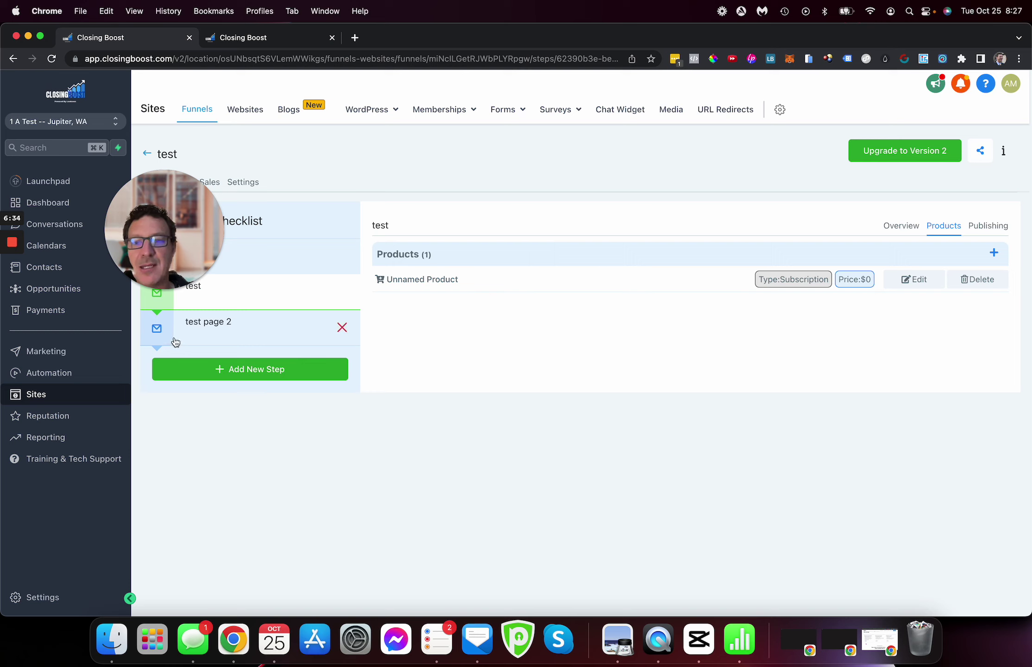
{"action": "left_click", "coordinate": [203, 328]}
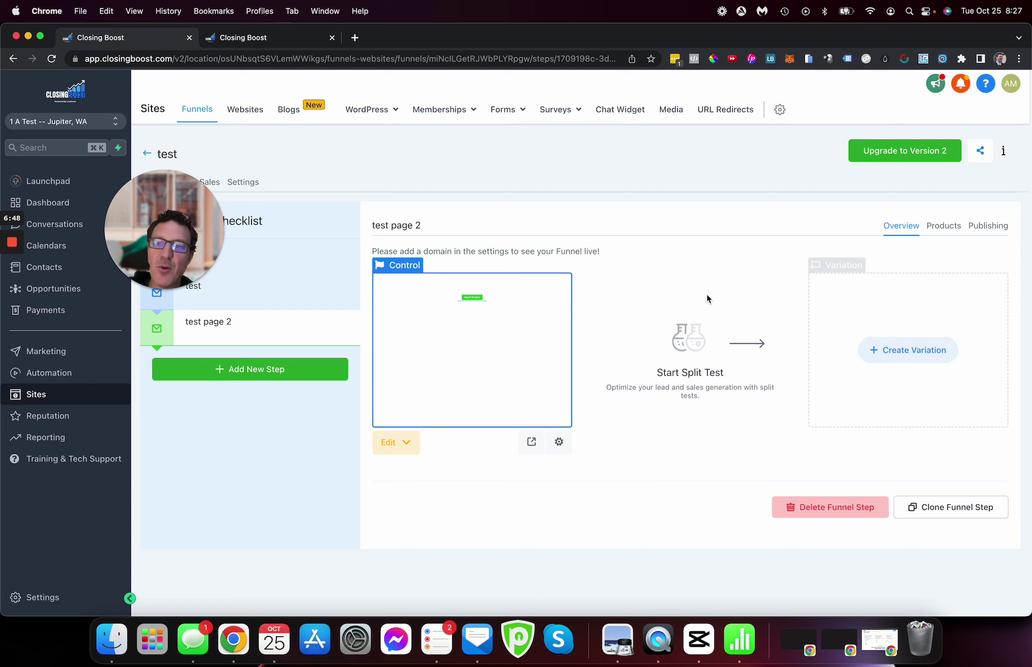
Create a new automation workflow from scratch and name it "Opt In".
{"action": "left_click", "coordinate": [50, 374]}
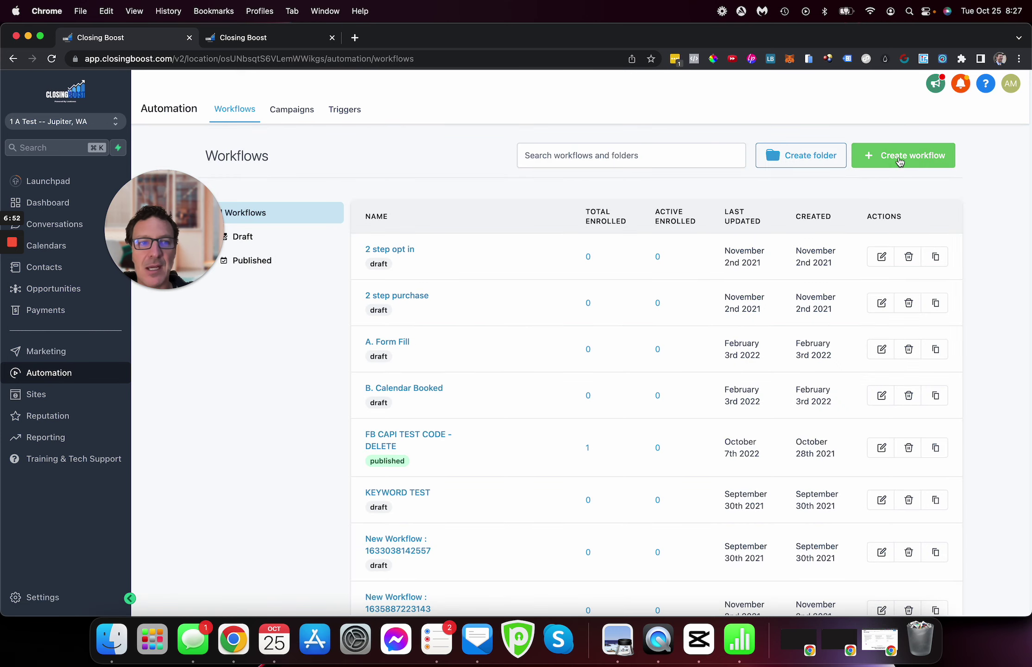
{"action": "left_click", "coordinate": [896, 157]}
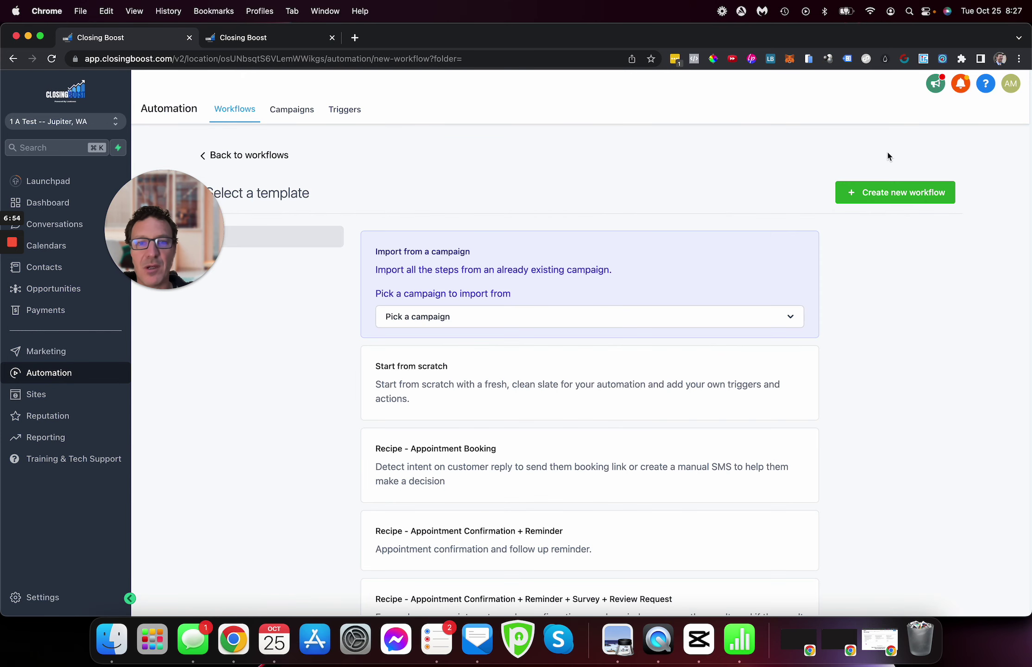
{"action": "left_click", "coordinate": [540, 394]}
{"action": "left_click", "coordinate": [861, 206]}
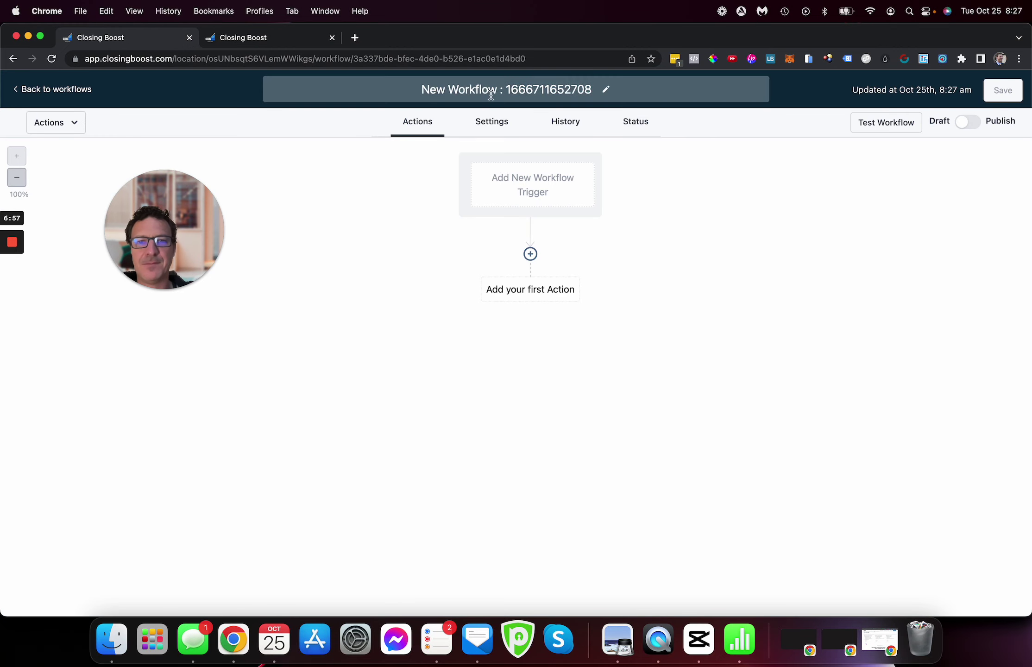
{"action": "left_click", "coordinate": [491, 95]}
{"action": "key", "text": "super+a"}
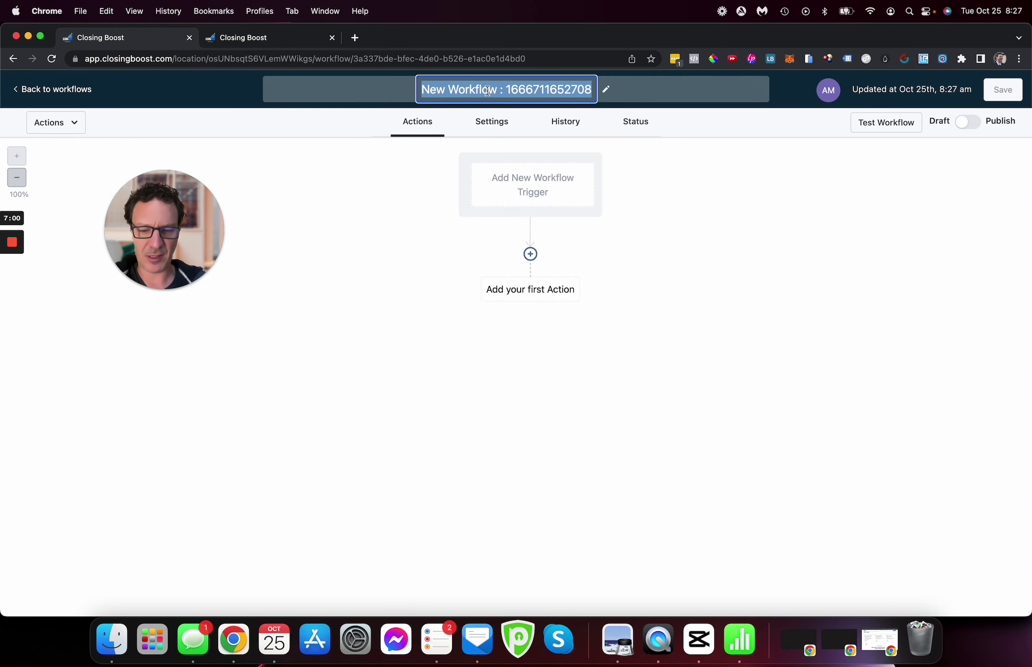
{"action": "type", "text": "Opt In"}
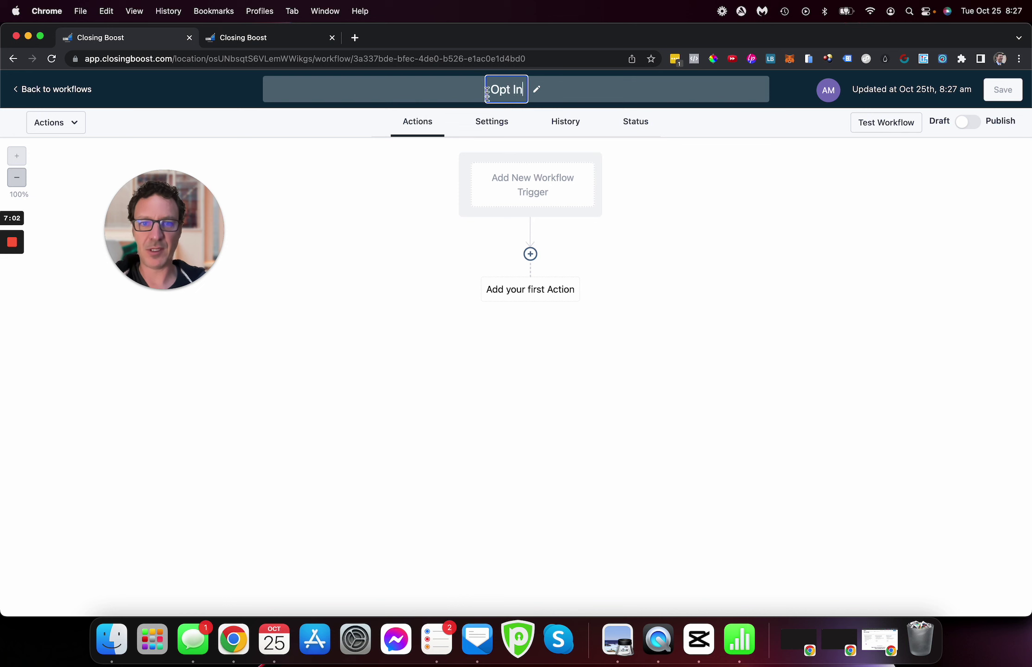
{"action": "key", "text": "Return"}
Add an Order Form Submission trigger to the workflow and filter it by funnel/website "test".
{"action": "left_click", "coordinate": [496, 179]}
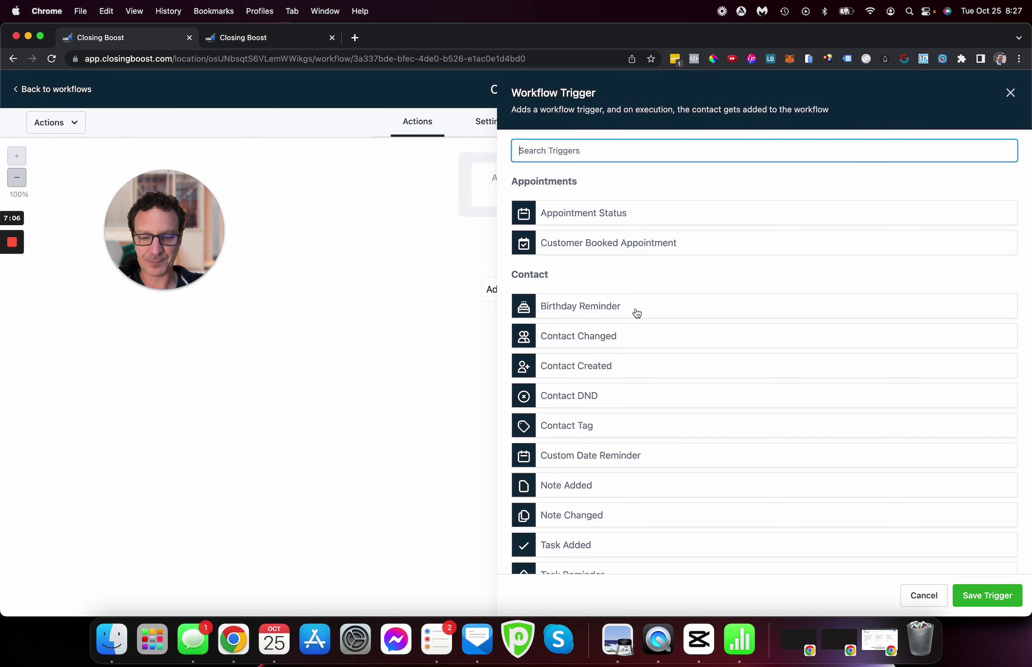
{"action": "type", "text": "order"}
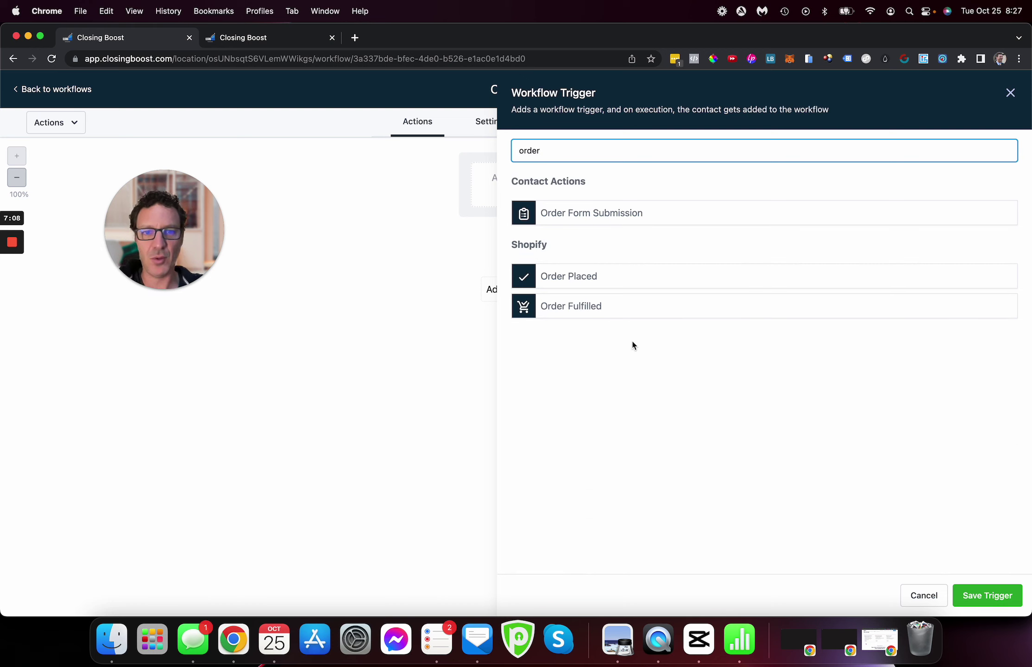
{"action": "left_click", "coordinate": [608, 214]}
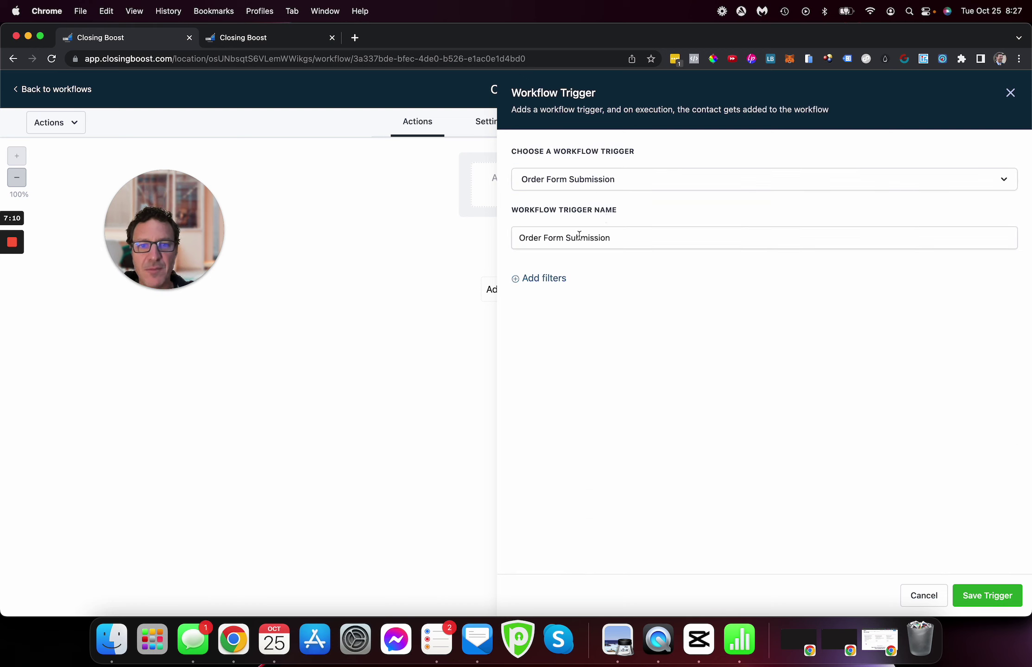
{"action": "left_click", "coordinate": [545, 278]}
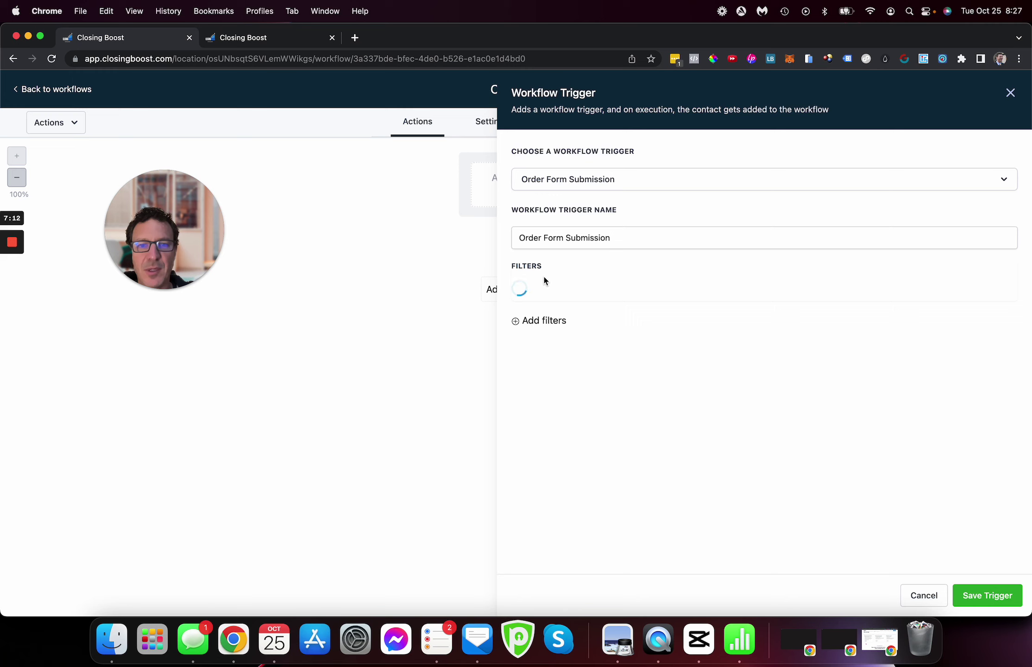
{"action": "left_click", "coordinate": [547, 293]}
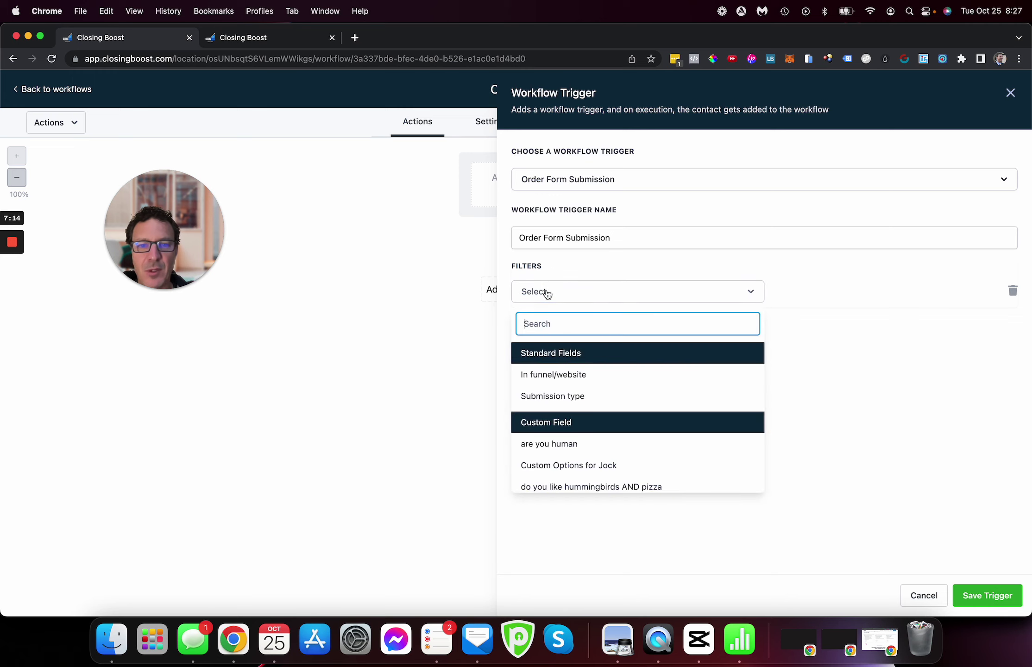
{"action": "left_click", "coordinate": [556, 374]}
{"action": "left_click", "coordinate": [809, 291]}
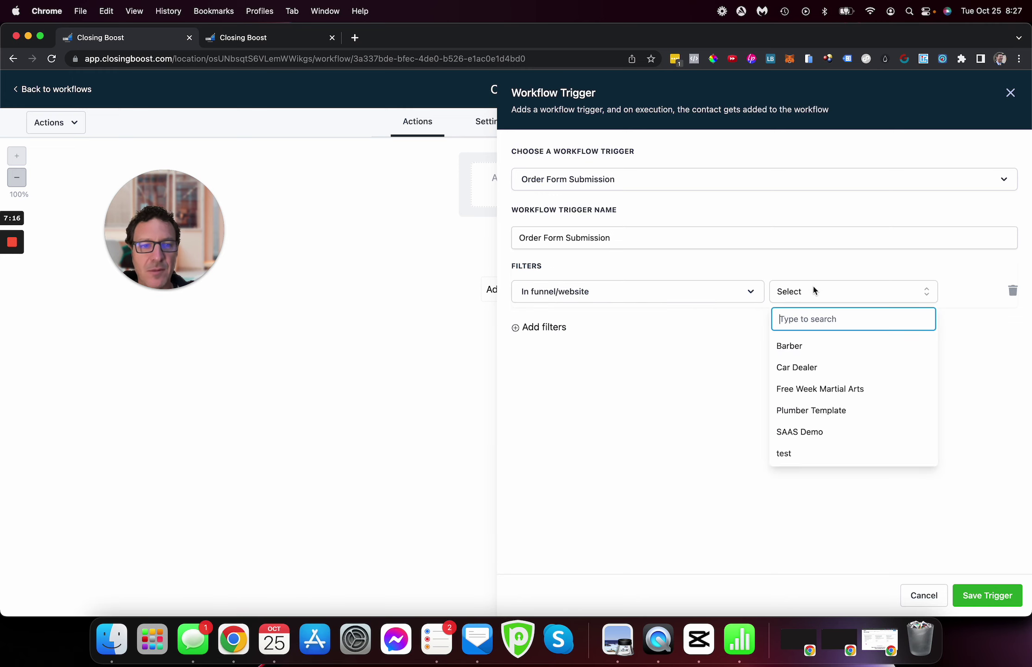
{"action": "left_click", "coordinate": [812, 451]}
Add a second trigger filter with submission type OptIn and save the trigger.
{"action": "left_click", "coordinate": [548, 330]}
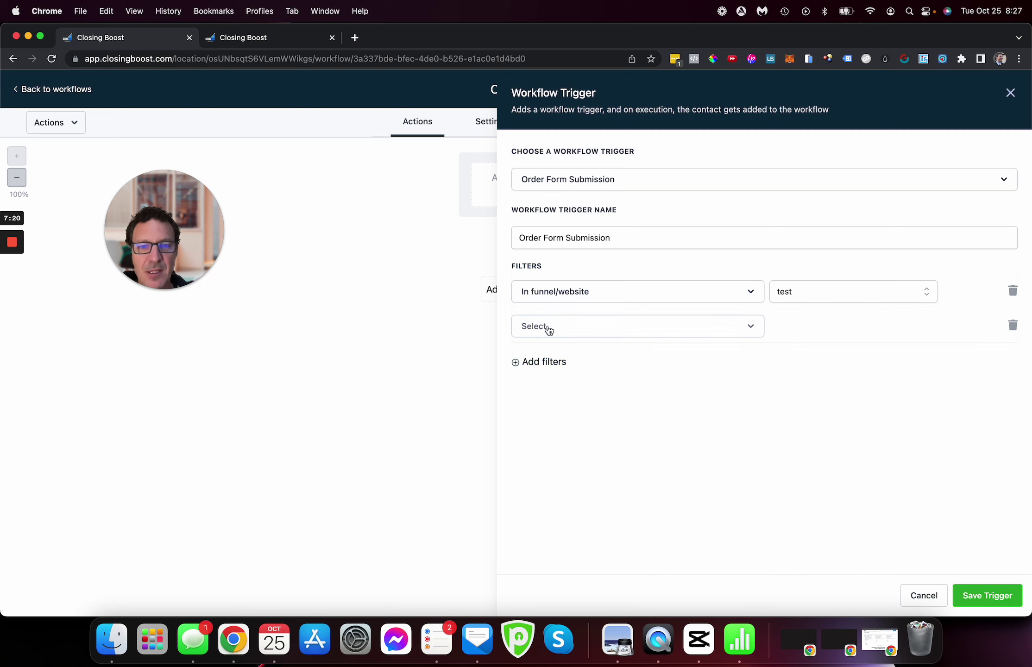
{"action": "left_click", "coordinate": [549, 327]}
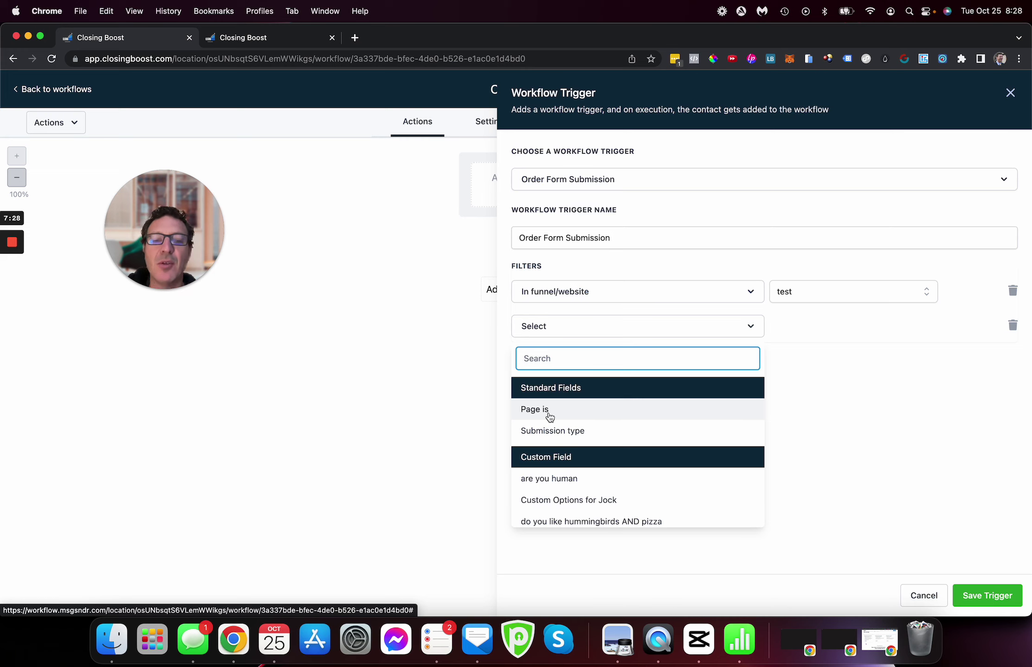
{"action": "left_click", "coordinate": [551, 430]}
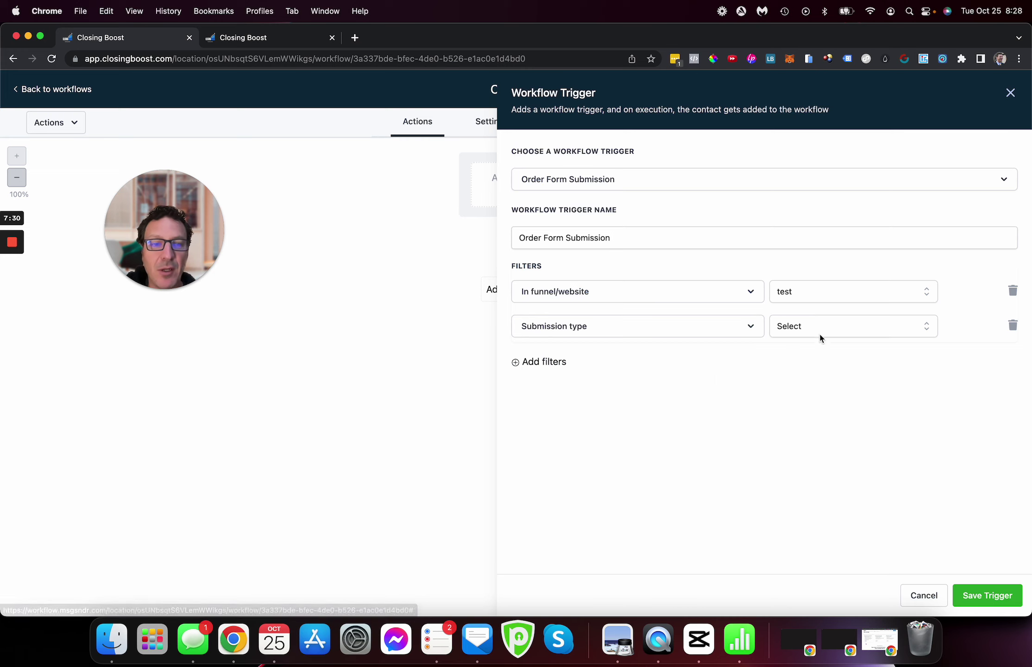
{"action": "left_click", "coordinate": [853, 326]}
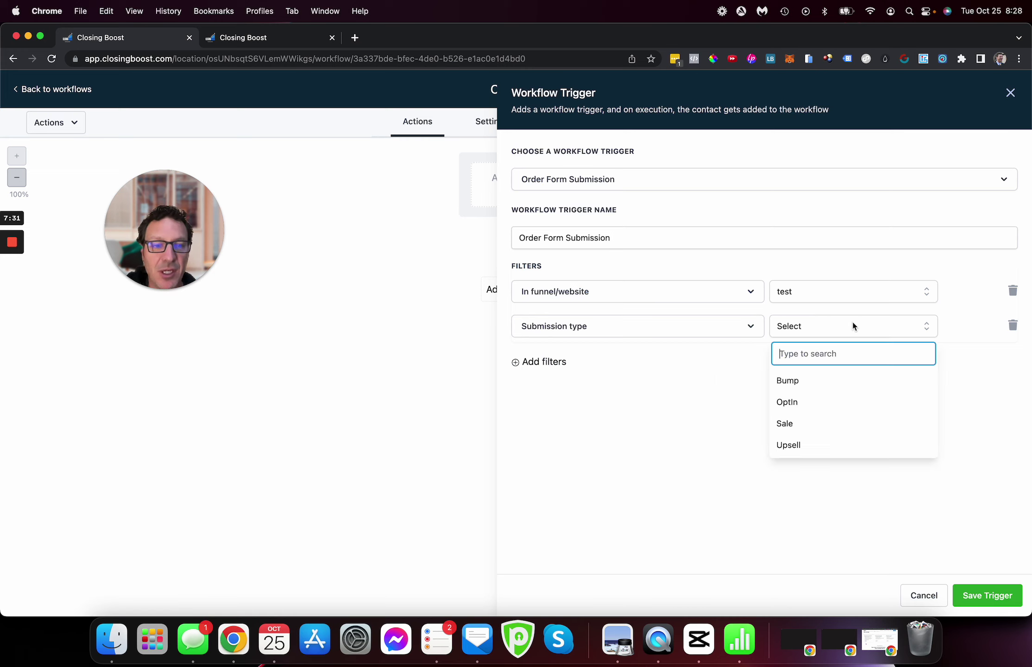
{"action": "left_click", "coordinate": [819, 400]}
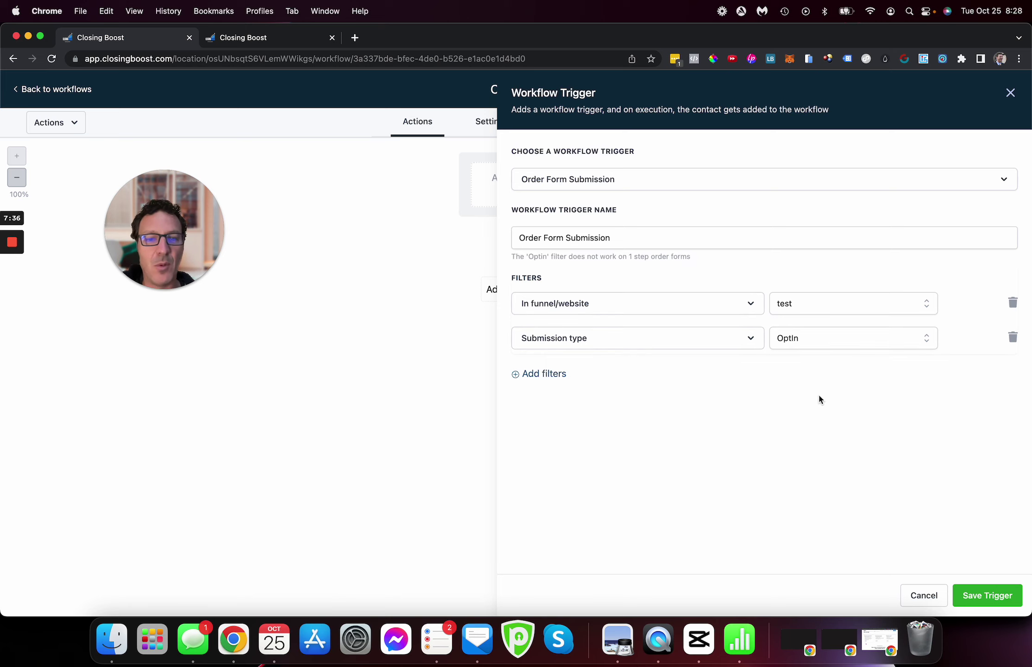
{"action": "left_click", "coordinate": [987, 595]}
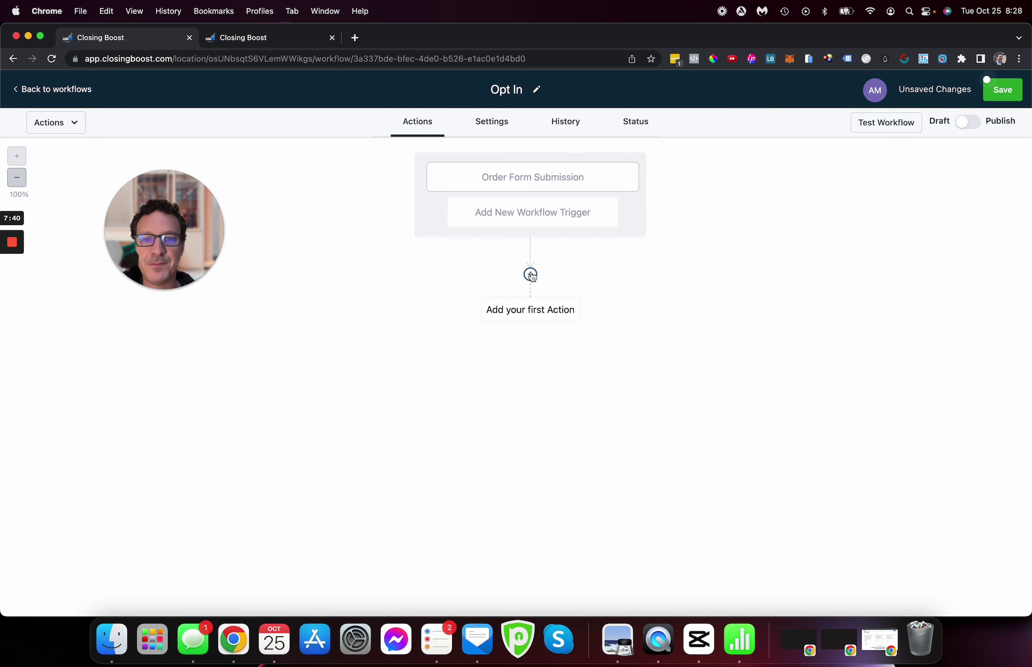
Add a 30-minute time-delay Wait action named "Wait 30 min" as the workflow's first action.
{"action": "left_click", "coordinate": [530, 275]}
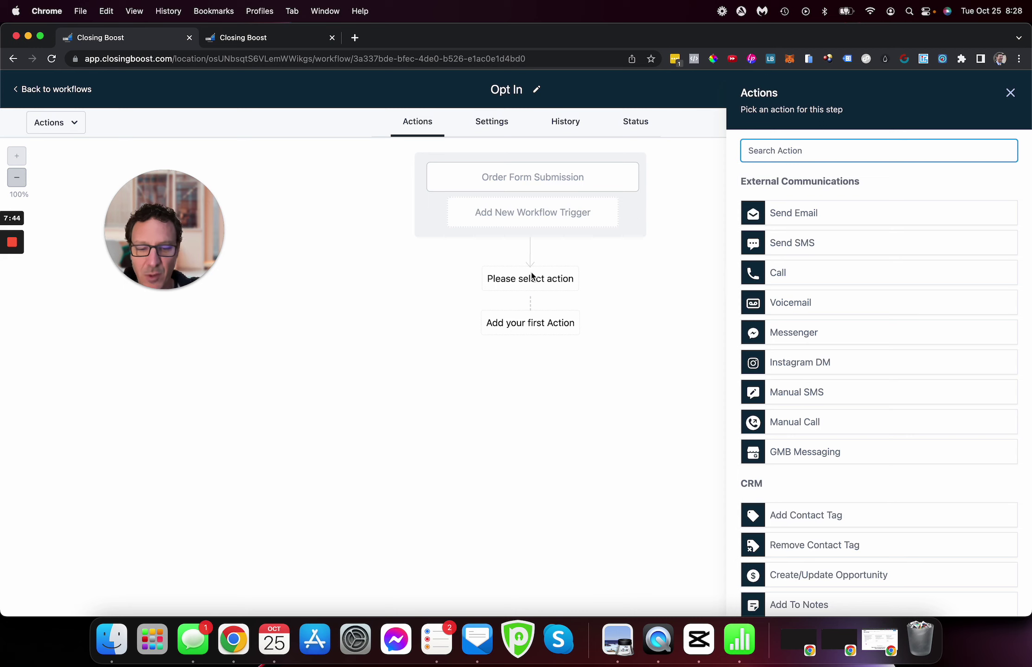
{"action": "type", "text": "wait"}
{"action": "left_click", "coordinate": [781, 208]}
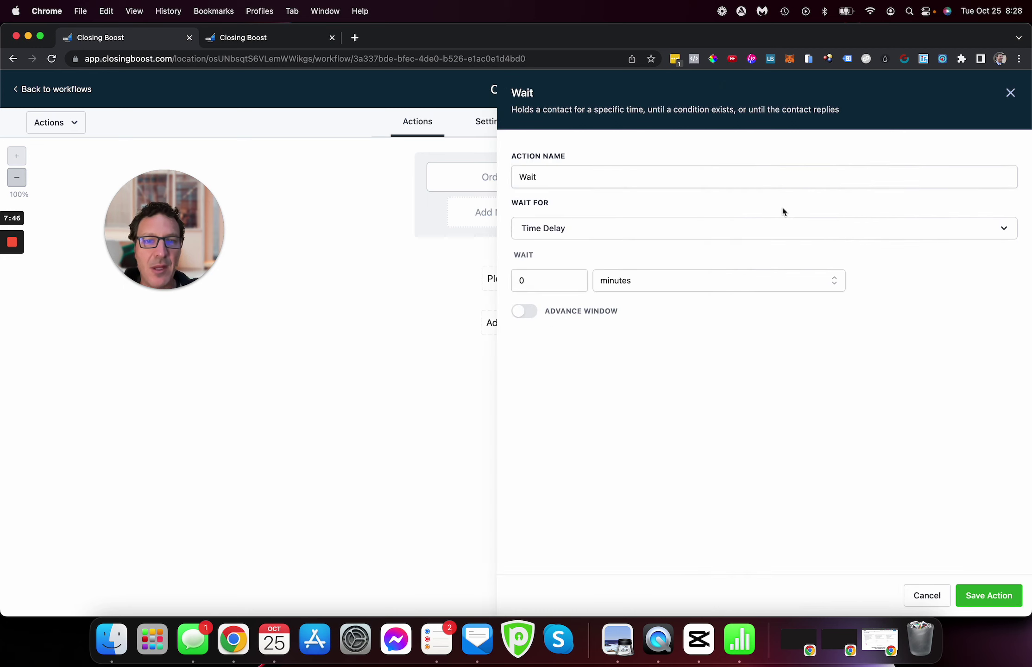
{"action": "left_click", "coordinate": [517, 279]}
{"action": "type", "text": "3"}
{"action": "left_click", "coordinate": [583, 176]}
{"action": "type", "text": "30"}
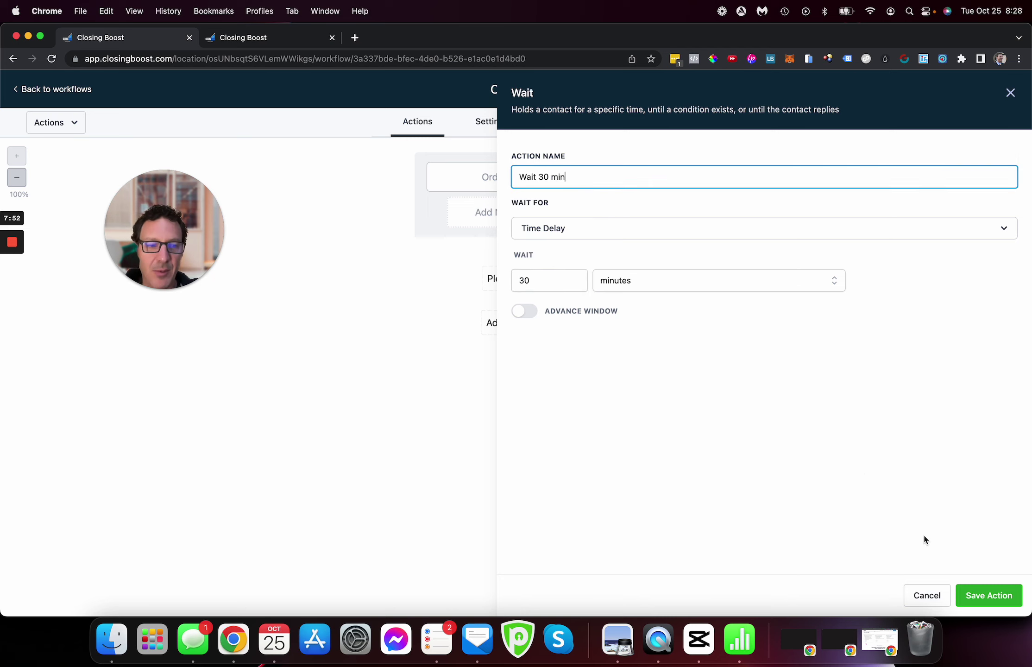
{"action": "left_click", "coordinate": [989, 596]}
Add an email action after the wait with subject "fasdf" and message "oi, you forgot to purchase. Come back", and save the workflow.
{"action": "left_click", "coordinate": [531, 353]}
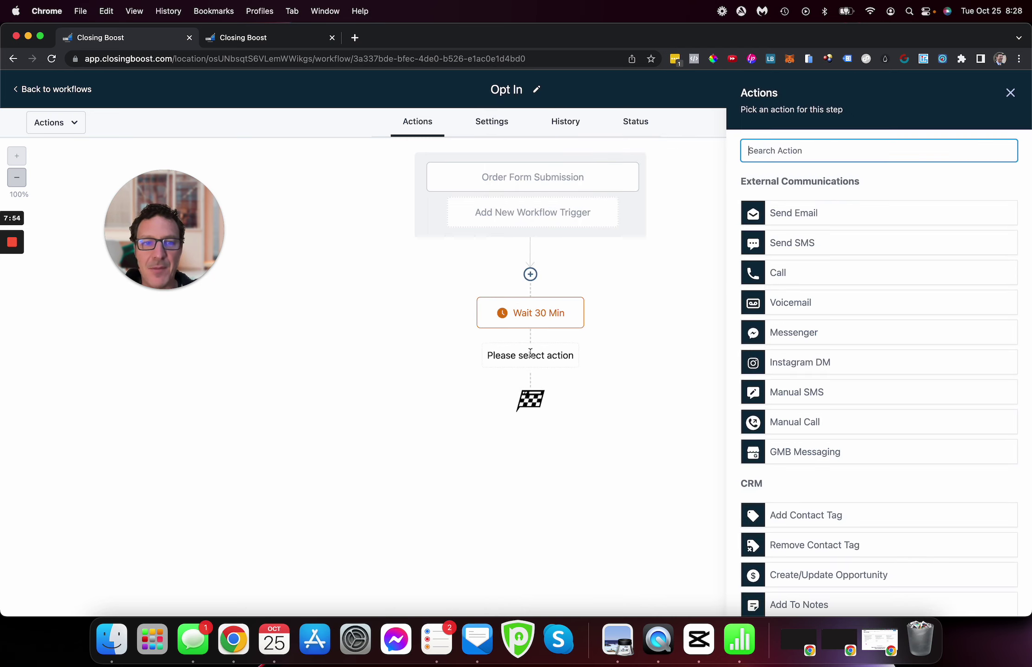
{"action": "left_click", "coordinate": [836, 215]}
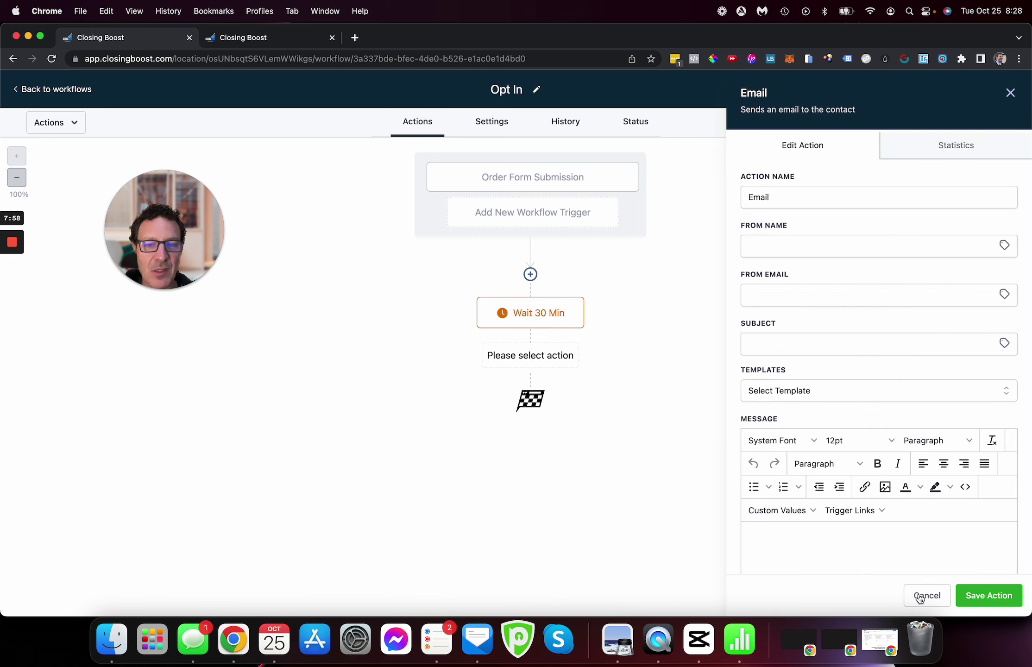
{"action": "left_click", "coordinate": [866, 552]}
{"action": "type", "text": "oi,"}
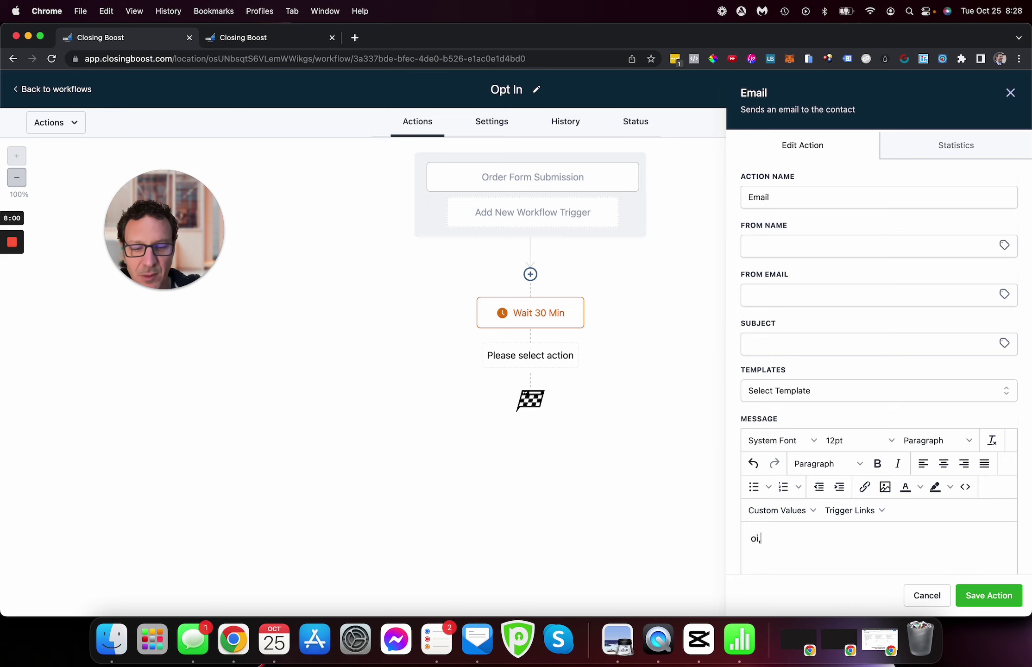
{"action": "type", "text": " you forgot to purchase. Come back"}
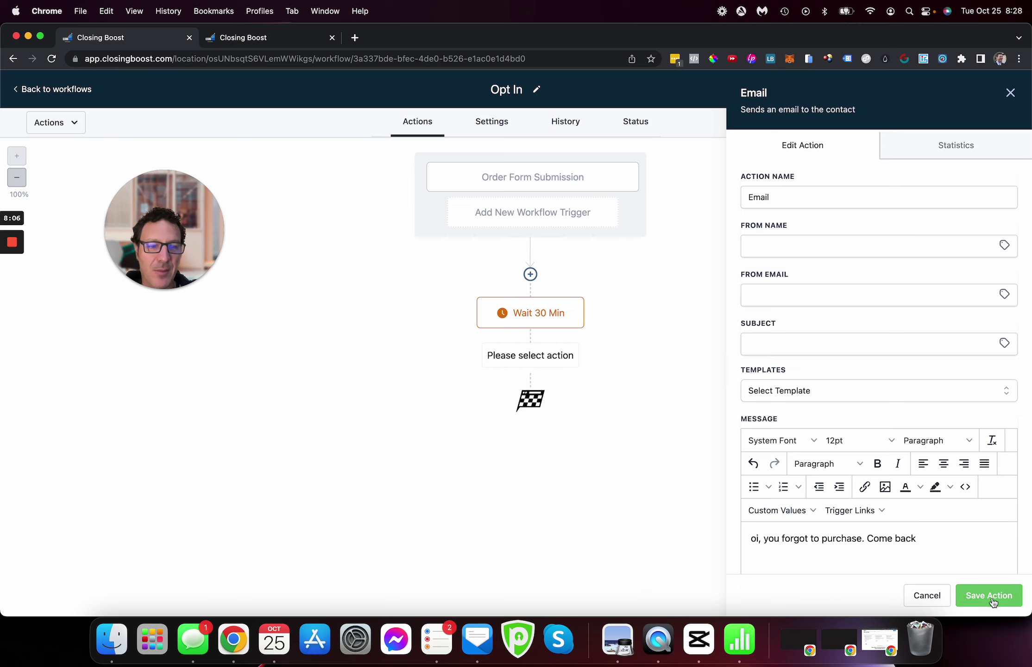
{"action": "left_click", "coordinate": [858, 348]}
{"action": "type", "text": "fasdf"}
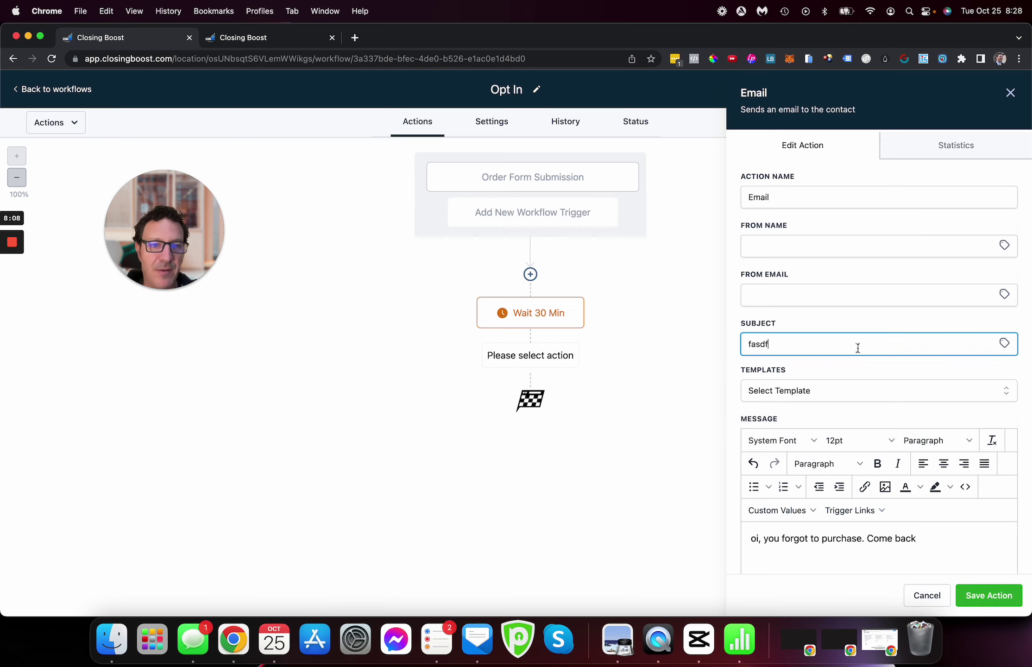
{"action": "left_click", "coordinate": [984, 596]}
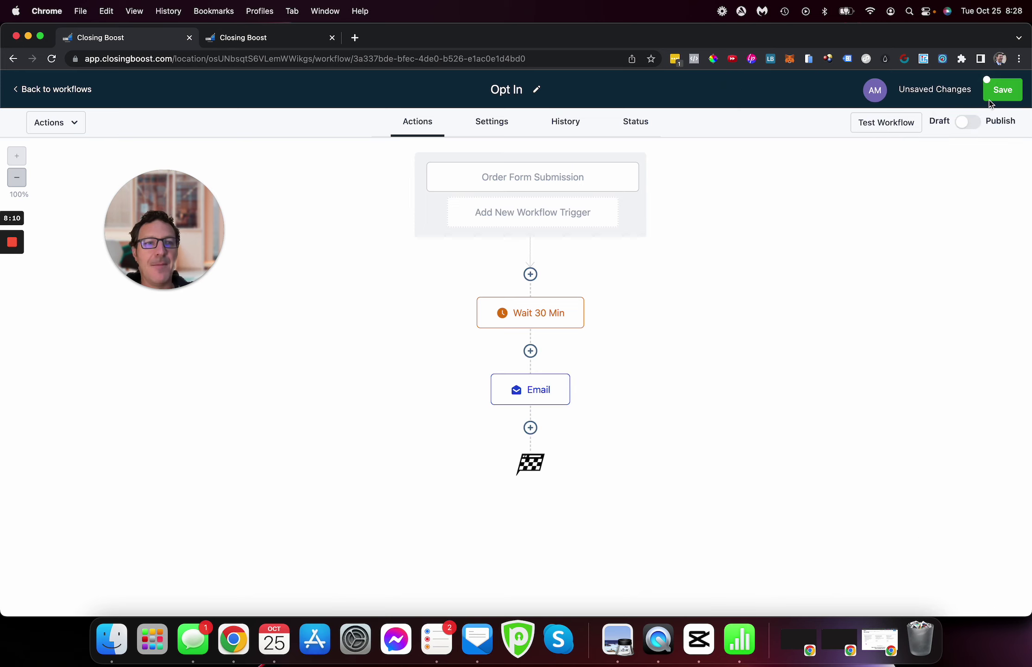
{"action": "left_click", "coordinate": [1005, 95]}
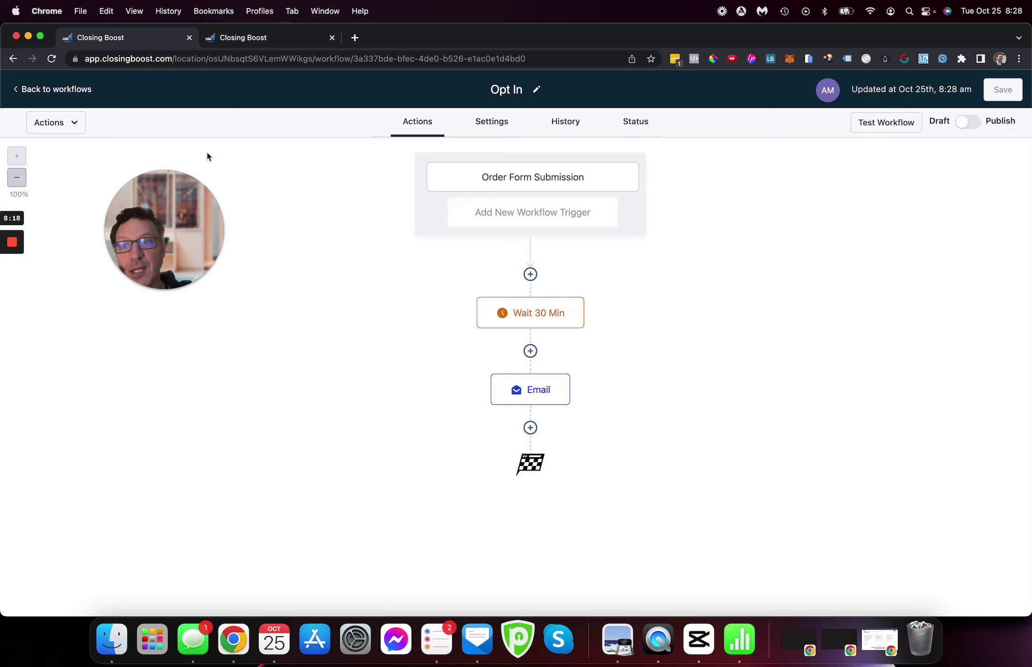
Create another workflow from scratch and name it "sale".
{"action": "left_click", "coordinate": [82, 94]}
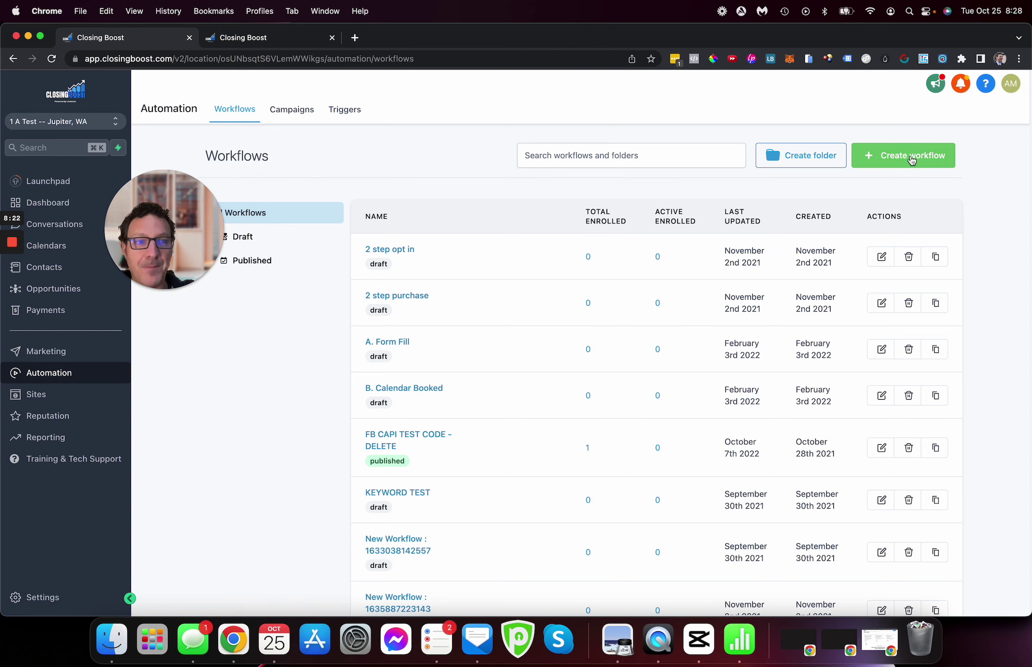
{"action": "left_click", "coordinate": [911, 158]}
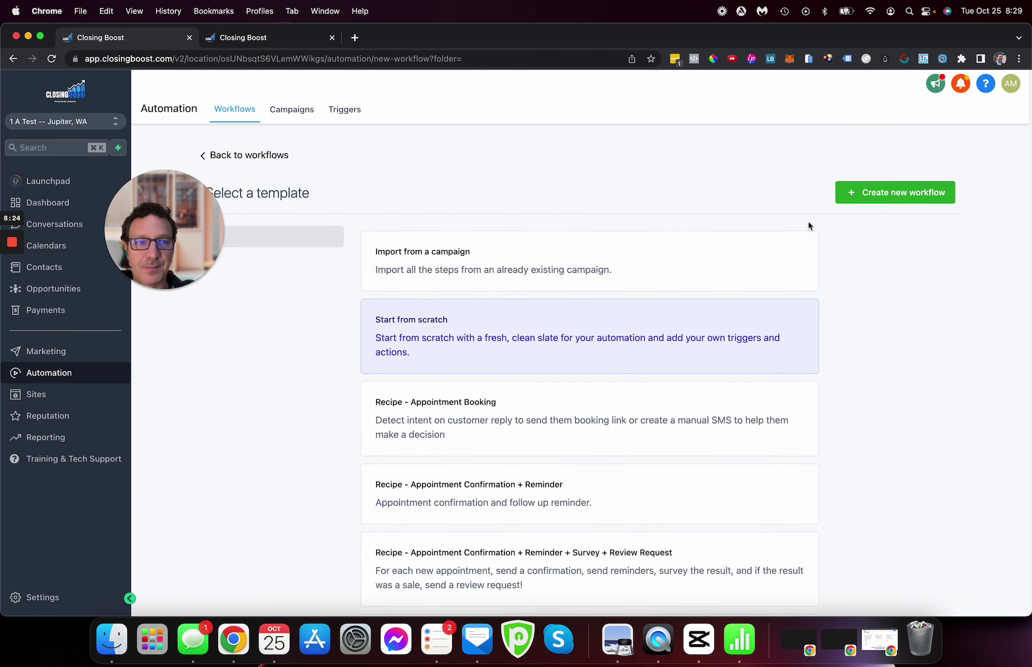
{"action": "left_click", "coordinate": [891, 193]}
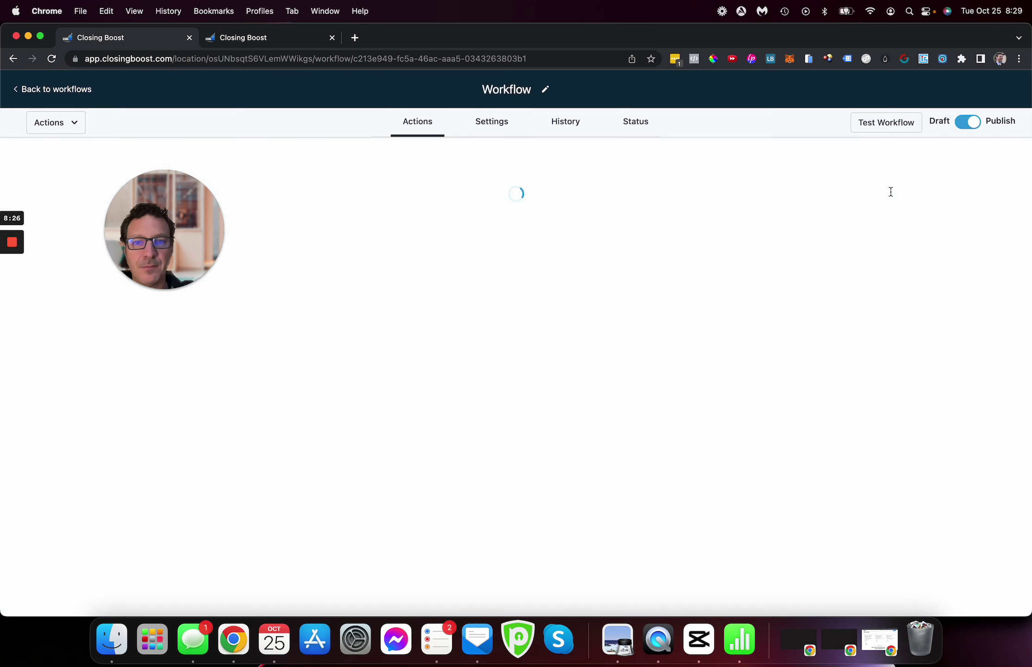
{"action": "left_click", "coordinate": [556, 89]}
{"action": "key", "text": "super+a"}
{"action": "type", "text": "sale"}
{"action": "key", "text": "Return"}
Add an Order Form Submission trigger to the sale workflow, filtered to the funnel/website "test".
{"action": "left_click", "coordinate": [514, 184]}
{"action": "left_click", "coordinate": [705, 156]}
{"action": "type", "text": "orde"}
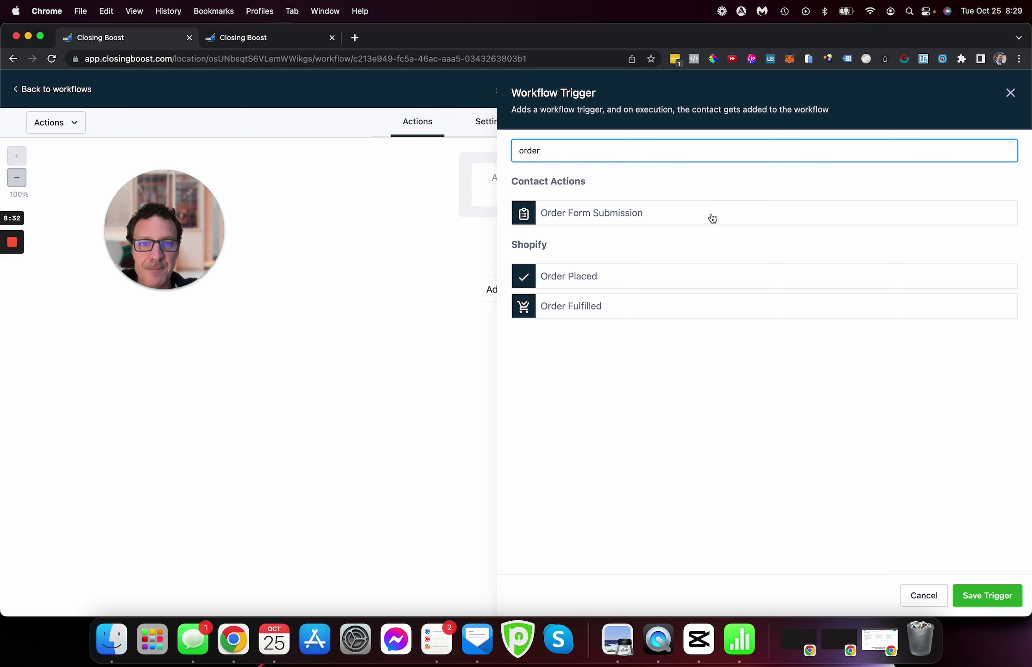
{"action": "left_click", "coordinate": [716, 211]}
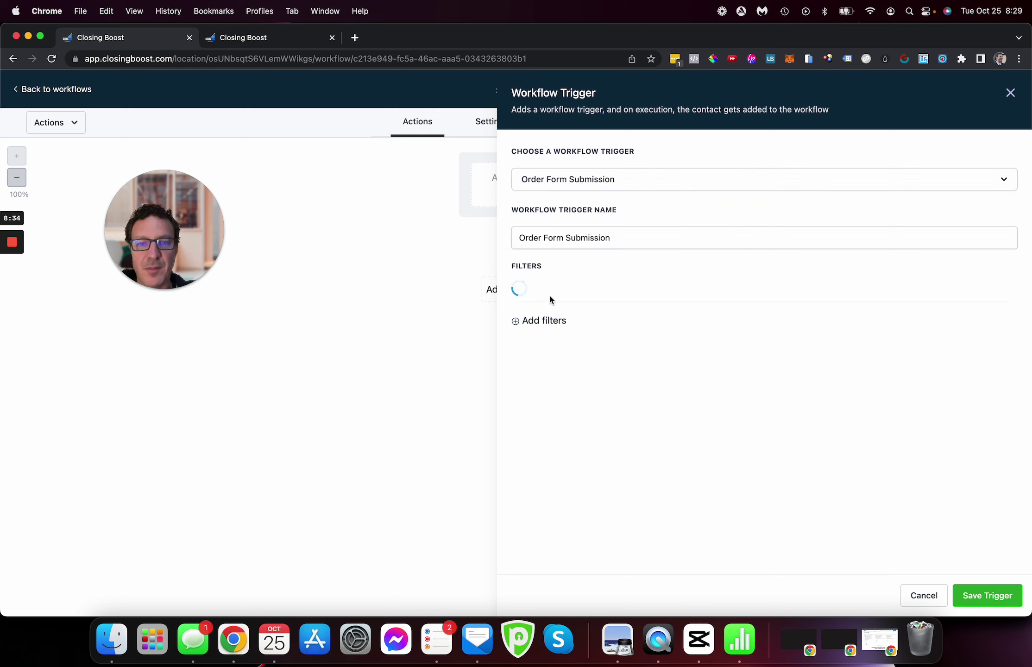
{"action": "left_click", "coordinate": [549, 299]}
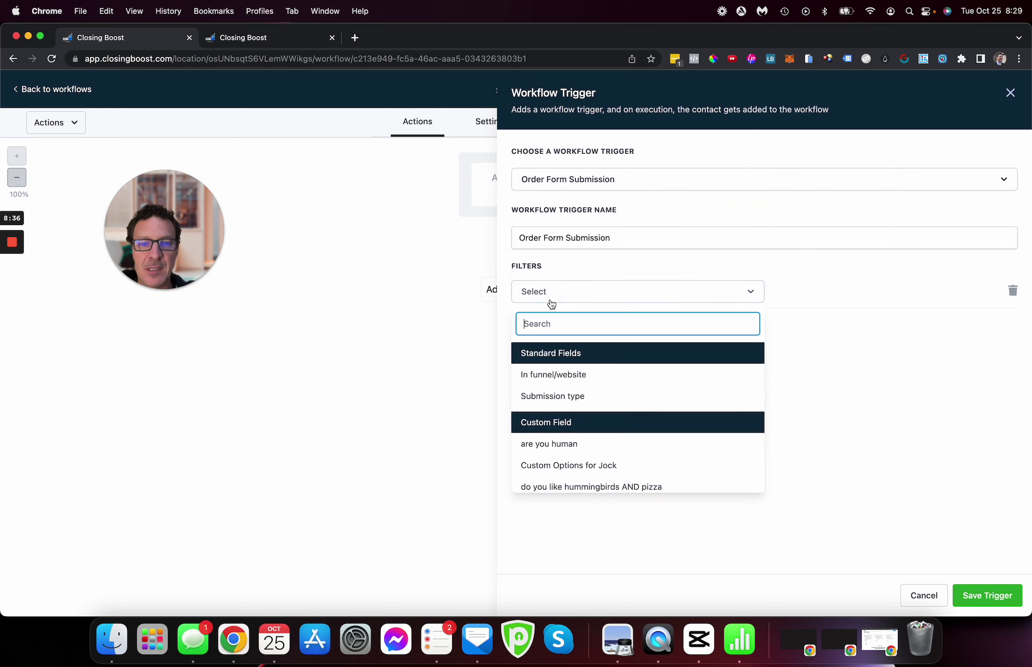
{"action": "left_click", "coordinate": [550, 374]}
{"action": "left_click", "coordinate": [799, 291]}
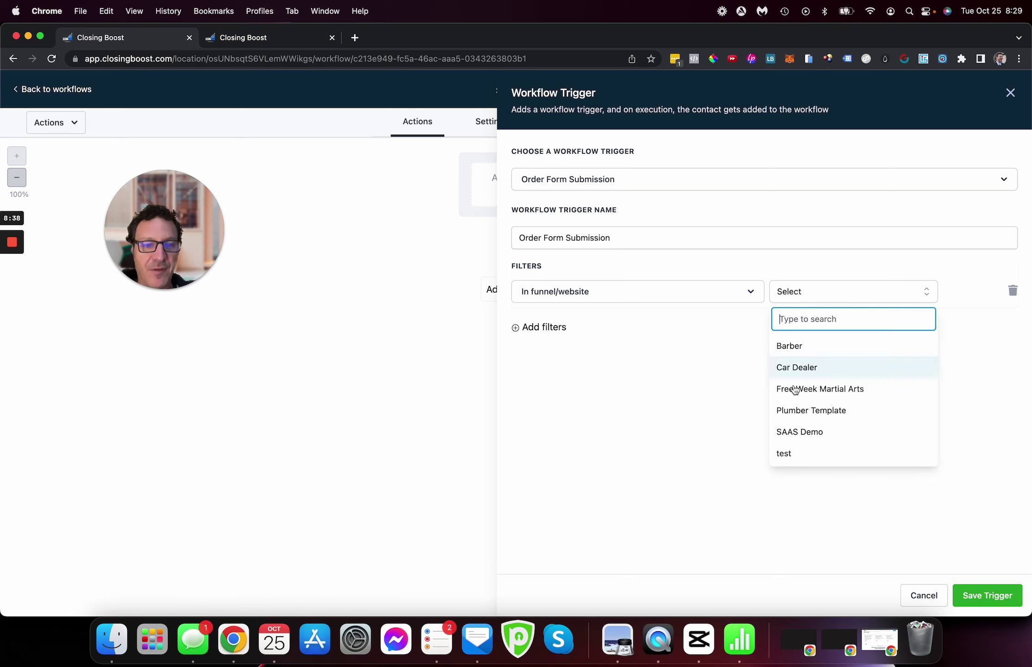
{"action": "left_click", "coordinate": [788, 453]}
Add a second trigger filter with submission type Sale and save the trigger.
{"action": "left_click", "coordinate": [556, 328]}
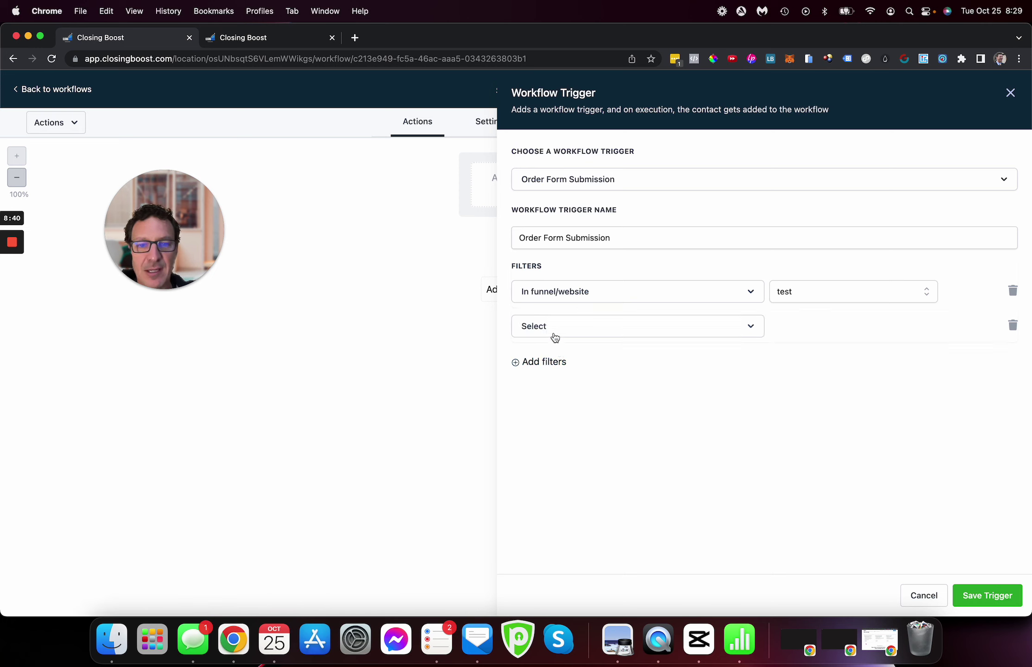
{"action": "left_click", "coordinate": [554, 331]}
{"action": "left_click", "coordinate": [567, 430]}
{"action": "left_click", "coordinate": [817, 328]}
{"action": "left_click", "coordinate": [807, 422]}
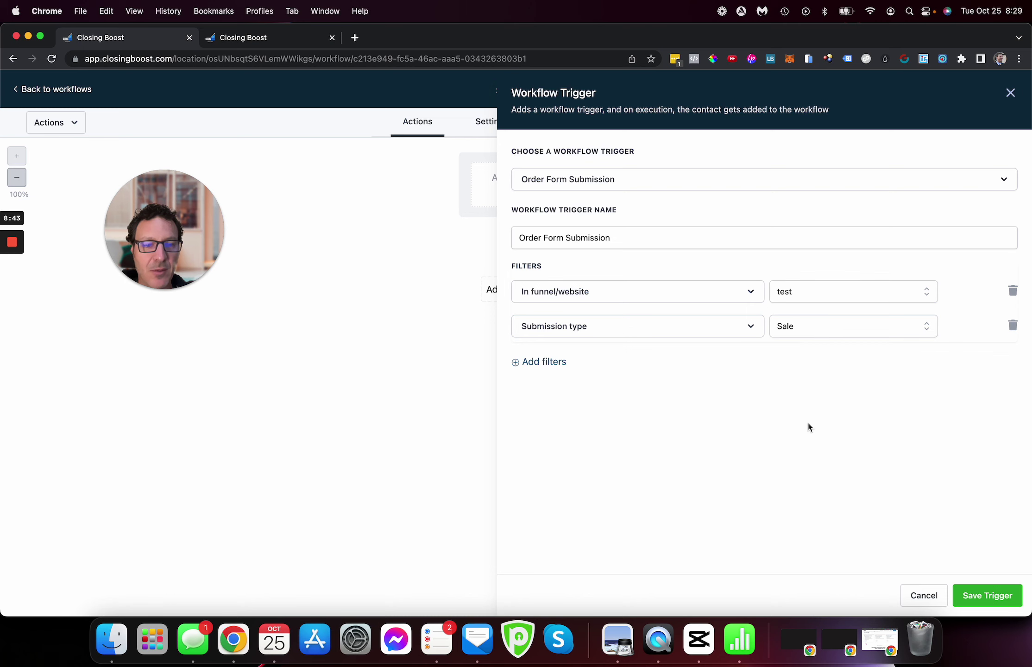
{"action": "left_click", "coordinate": [985, 595]}
Add a Remove From Workflow action as the first action, removing the contact from the other workflow "Opt In".
{"action": "left_click", "coordinate": [530, 275]}
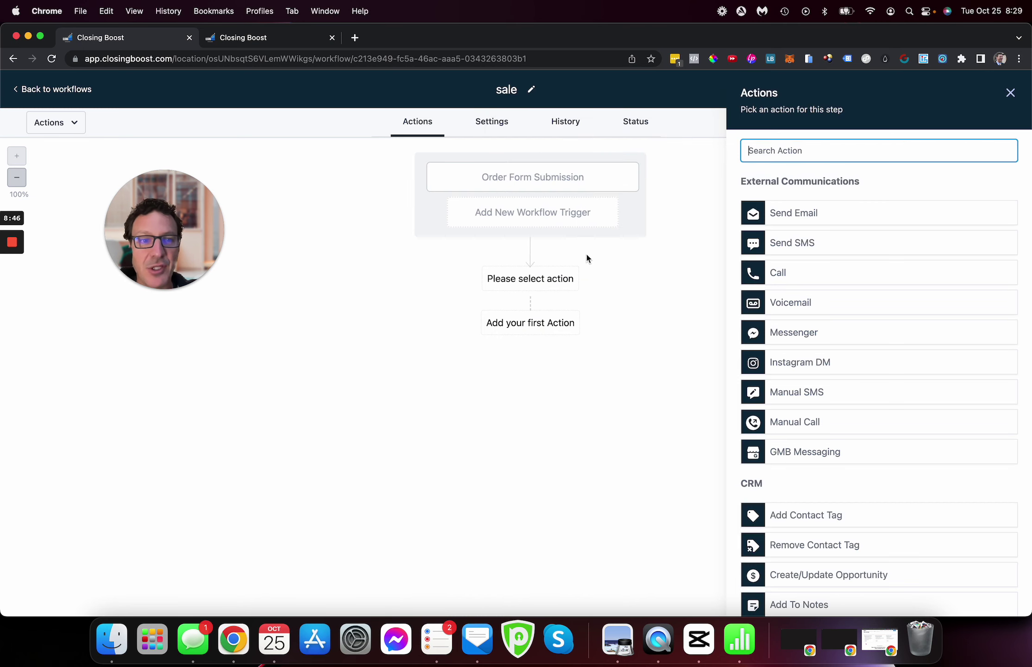
{"action": "type", "text": "remove"}
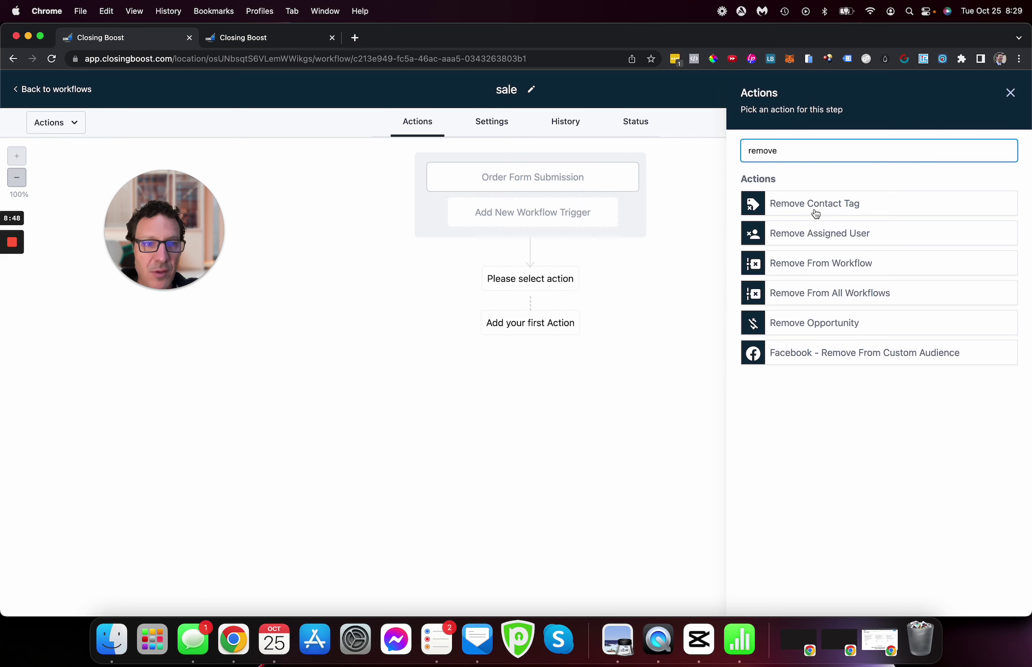
{"action": "left_click", "coordinate": [812, 264]}
{"action": "left_click", "coordinate": [753, 237]}
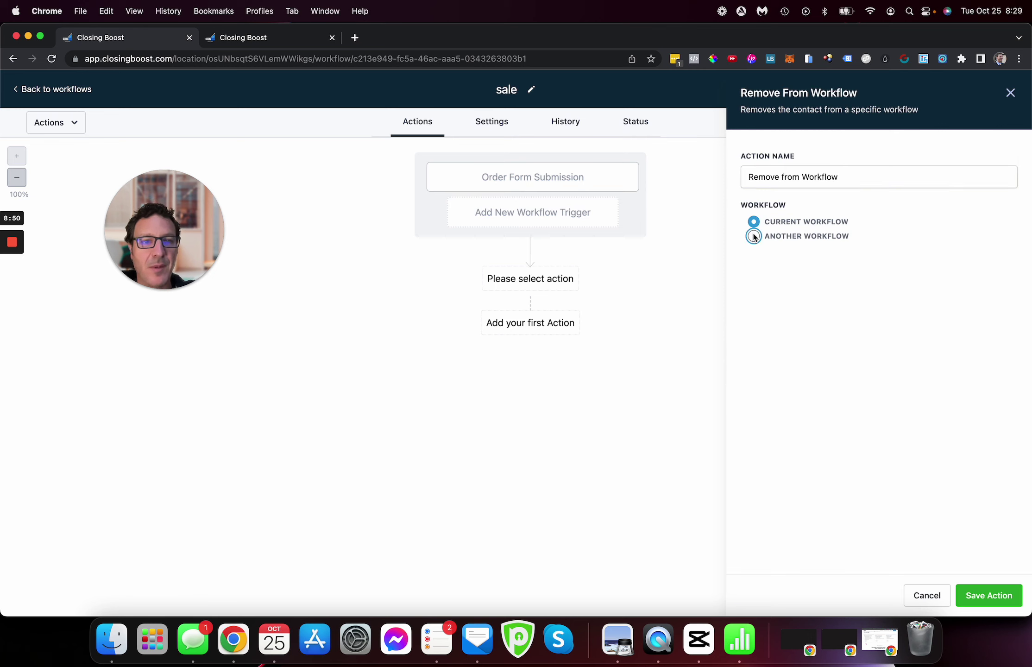
{"action": "left_click", "coordinate": [781, 270]}
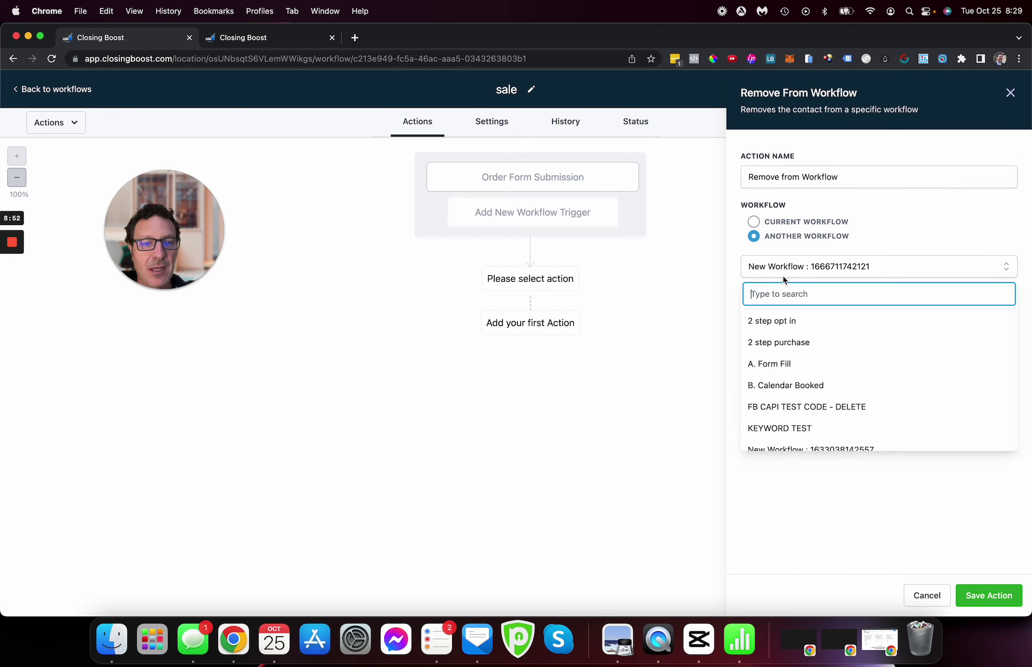
{"action": "scroll", "coordinate": [800, 369], "scroll_direction": "down", "scroll_amount": 5}
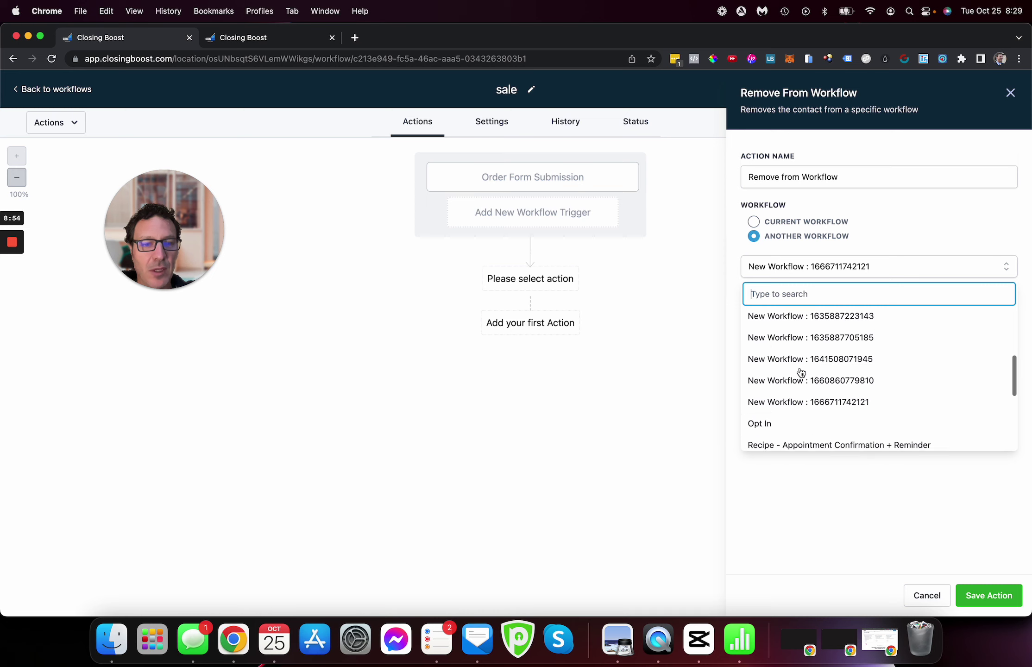
{"action": "scroll", "coordinate": [800, 371], "scroll_direction": "down", "scroll_amount": 2}
{"action": "left_click", "coordinate": [787, 334]}
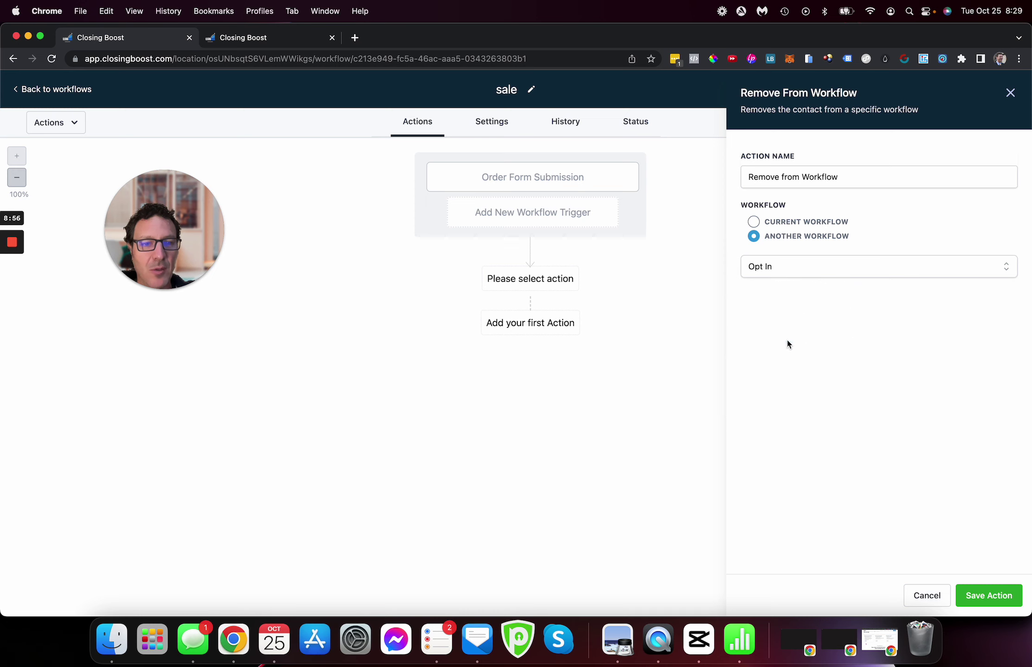
{"action": "left_click", "coordinate": [978, 596]}
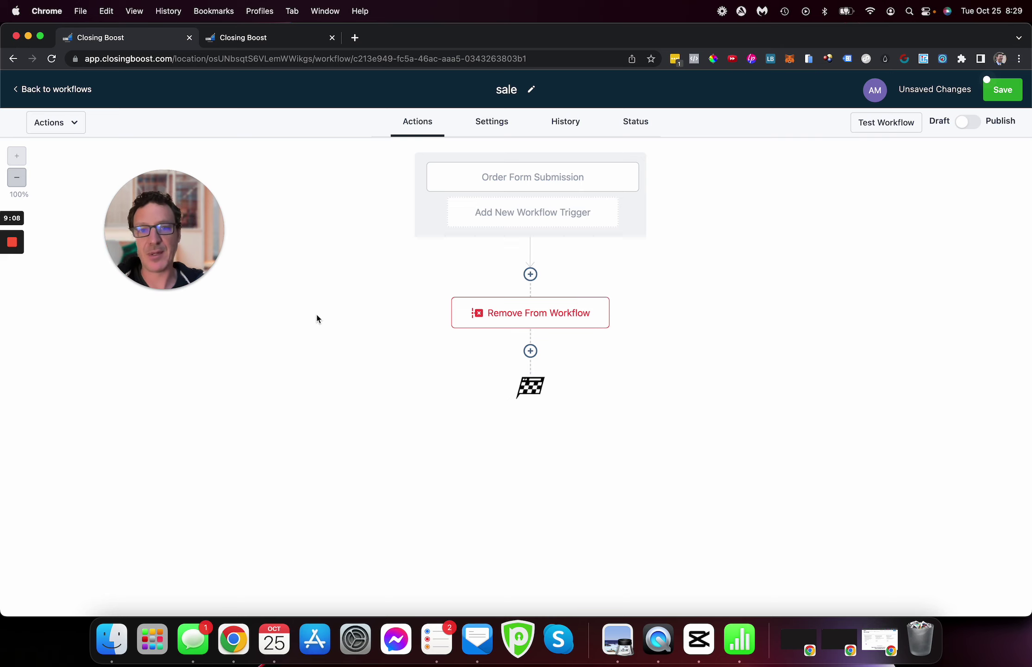
Add a Send Email action after Remove From Workflow with the subject "thanks for your order".
{"action": "left_click", "coordinate": [531, 351]}
{"action": "left_click", "coordinate": [803, 220]}
{"action": "left_click", "coordinate": [788, 336]}
{"action": "type", "text": "thi"}
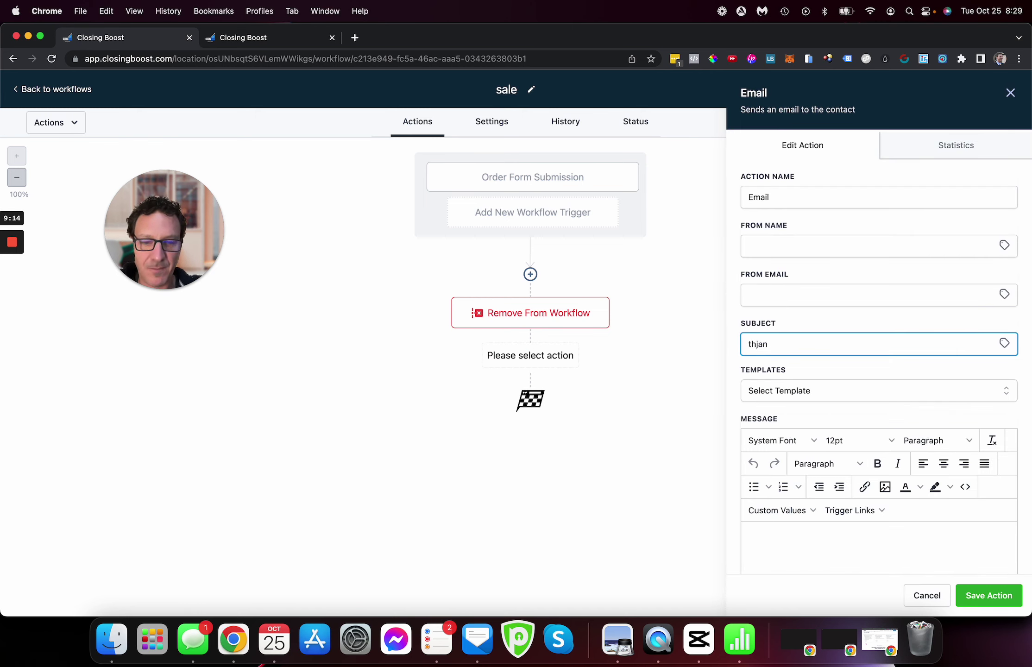
{"action": "type", "text": "nks for oyur o"}
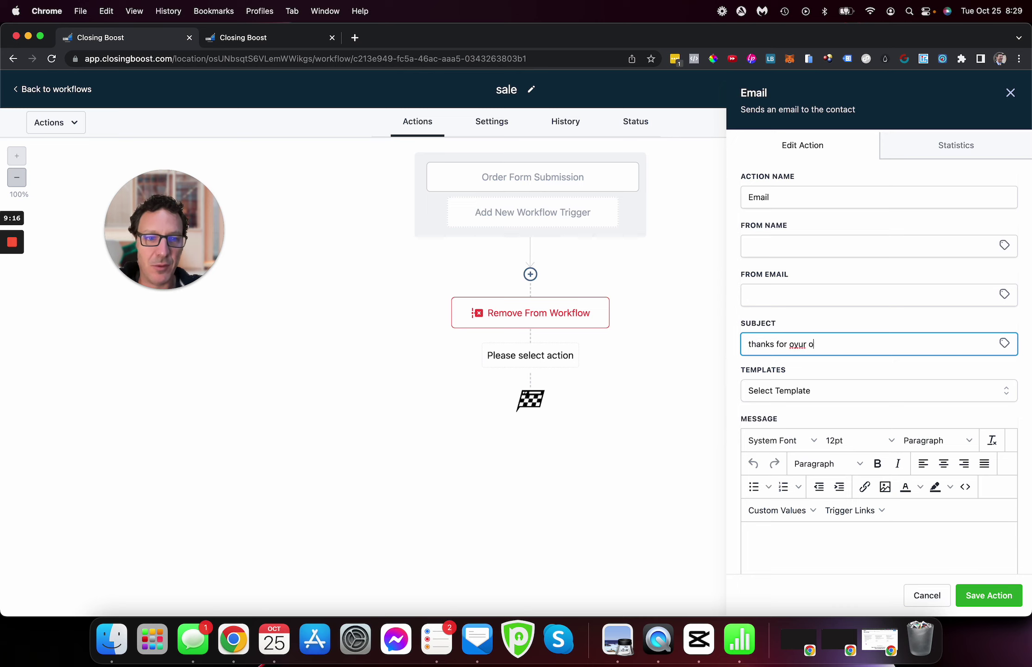
{"action": "key", "text": "BackSpace"}
{"action": "key", "text": "BackSpace"}
{"action": "key", "text": "BackSpace"}
{"action": "key", "text": "BackSpace"}
{"action": "type", "text": "your"}
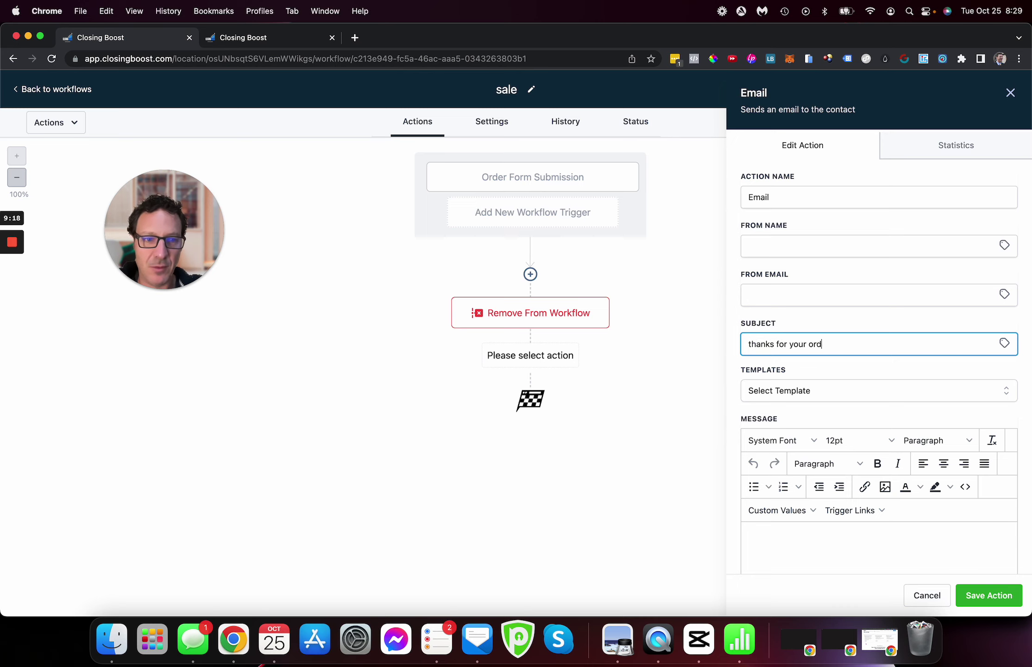
Write the email message "we'll send it as planned" and save the email action.
{"action": "left_click", "coordinate": [768, 533]}
{"action": "type", "text": "we'll"}
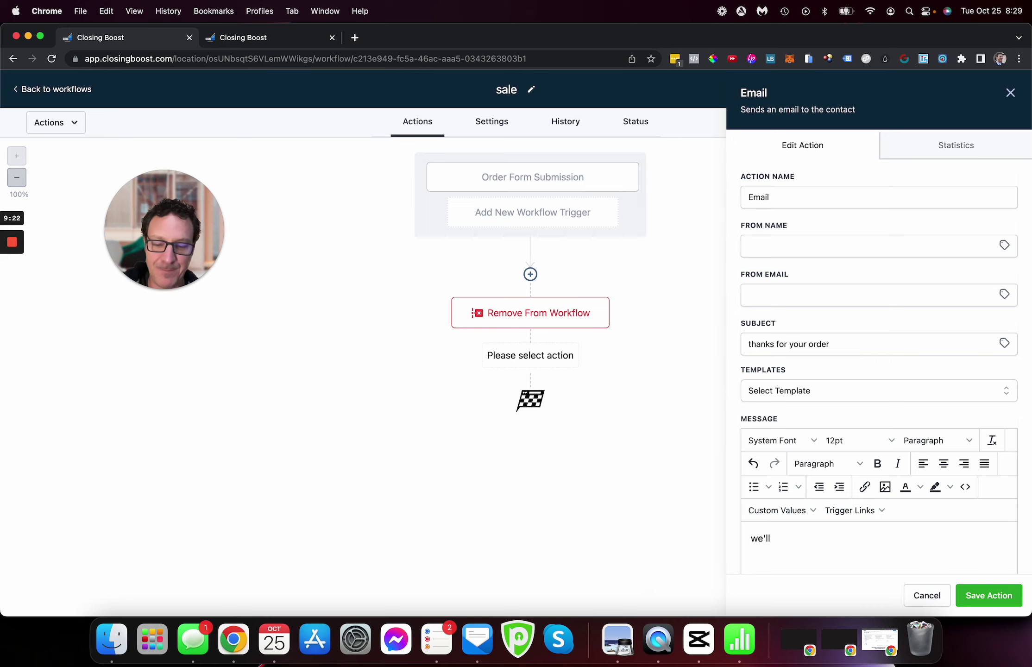
{"action": "type", "text": " send i"}
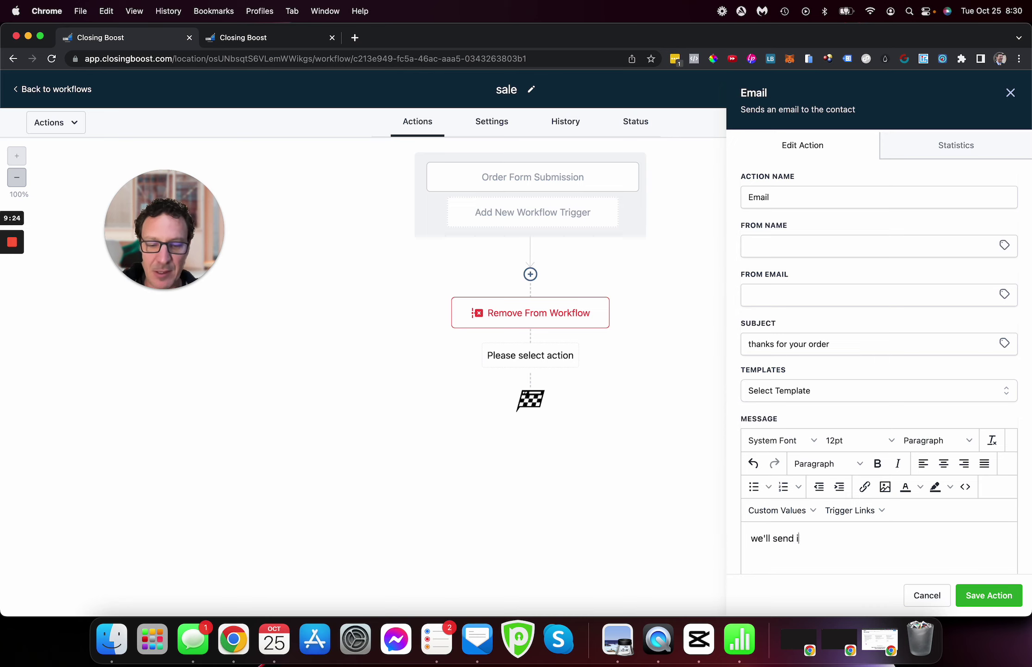
{"action": "type", "text": "t as planned"}
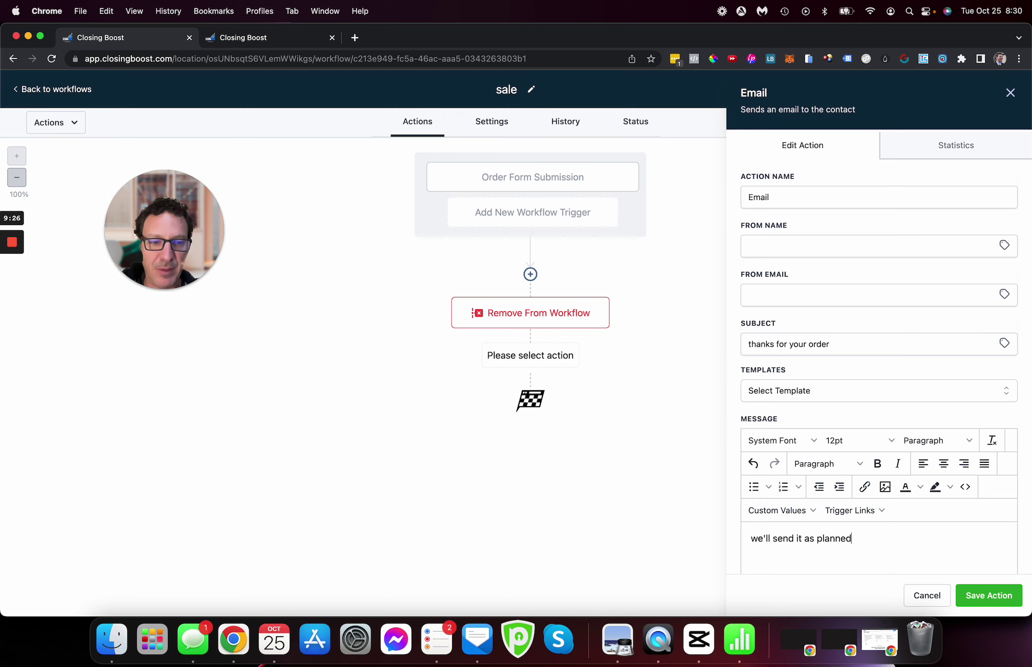
{"action": "left_click", "coordinate": [980, 598]}
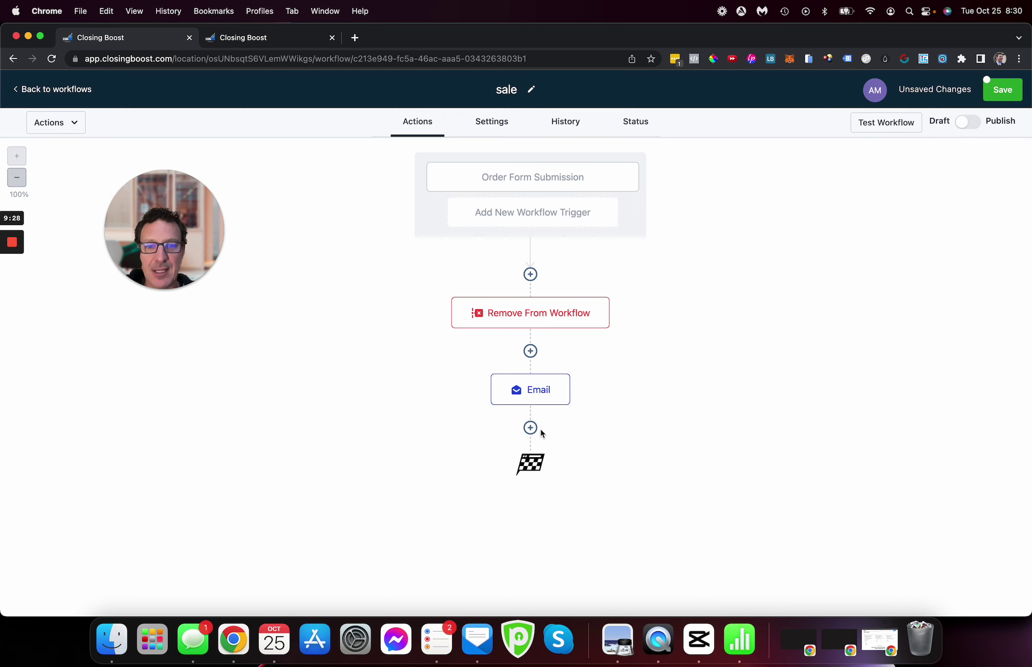
Add an internal notification action after the email, with type Notification and title "Ching Ching - You Got a Sale".
{"action": "left_click", "coordinate": [530, 426]}
{"action": "type", "text": "notif"}
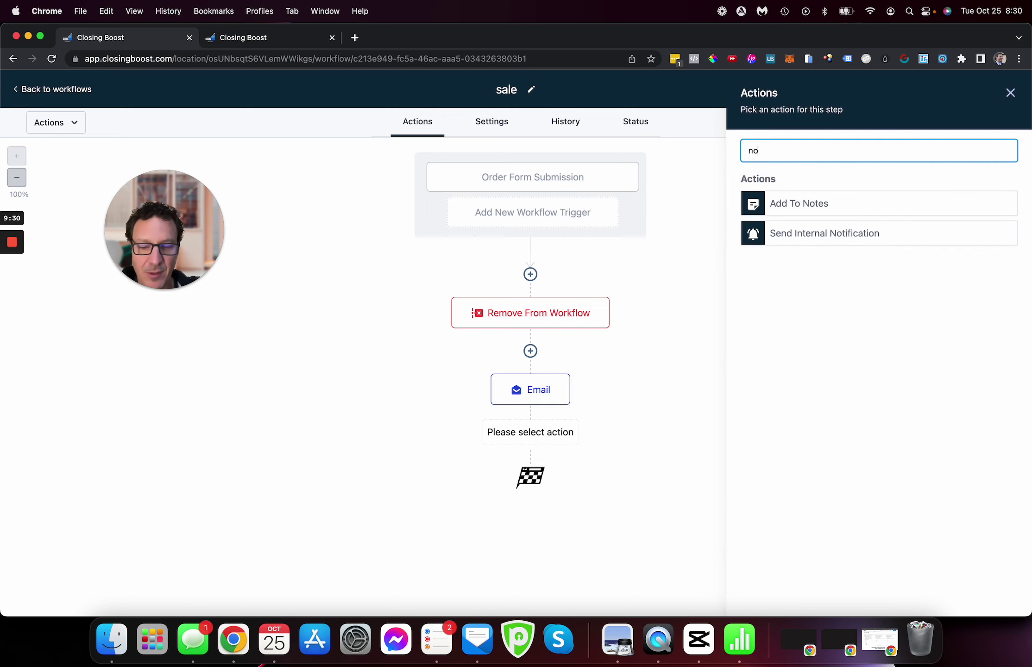
{"action": "left_click", "coordinate": [840, 203]}
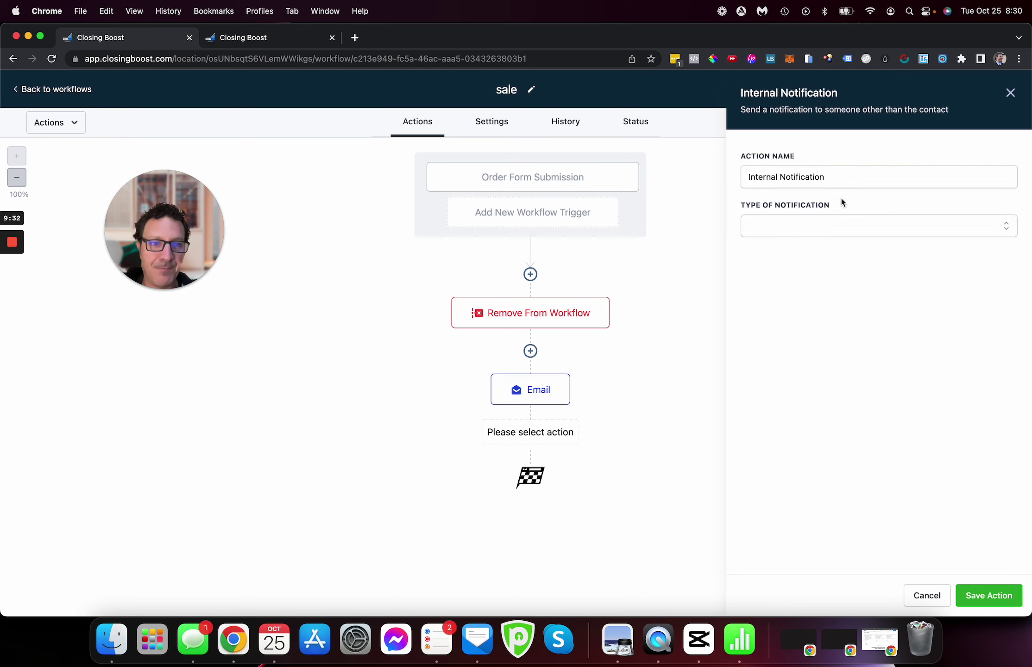
{"action": "left_click", "coordinate": [828, 231]}
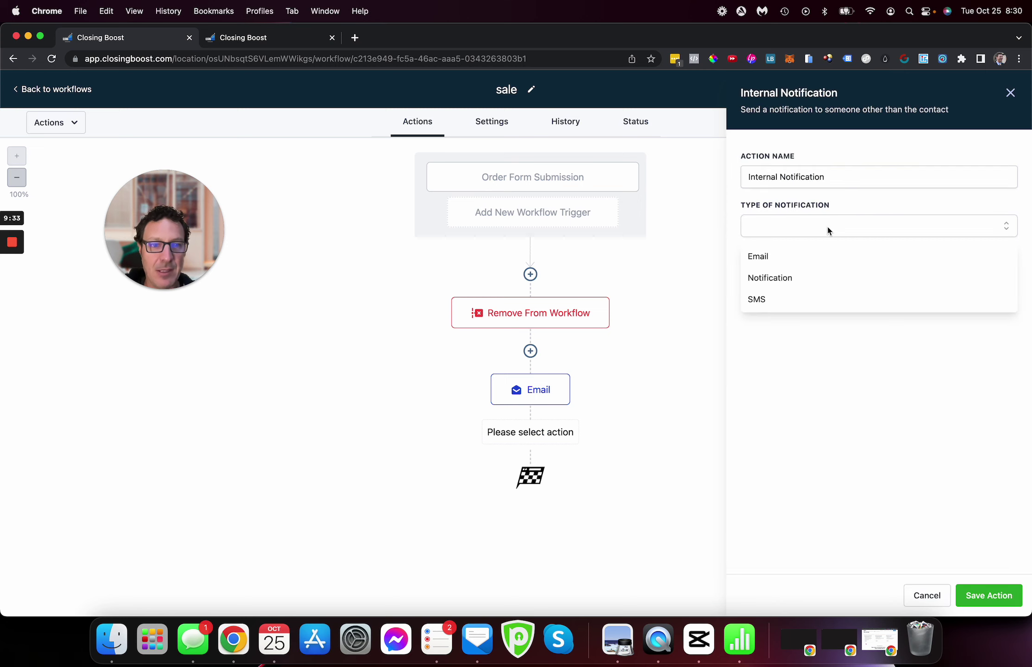
{"action": "left_click", "coordinate": [809, 284]}
{"action": "left_click", "coordinate": [808, 279]}
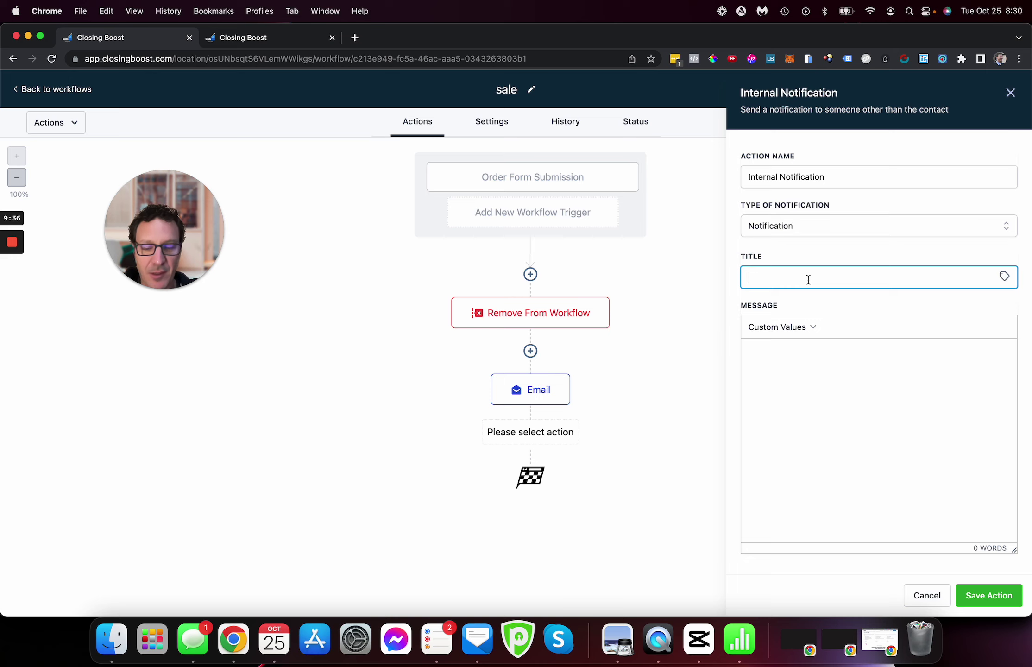
{"action": "type", "text": "Ching Ching"}
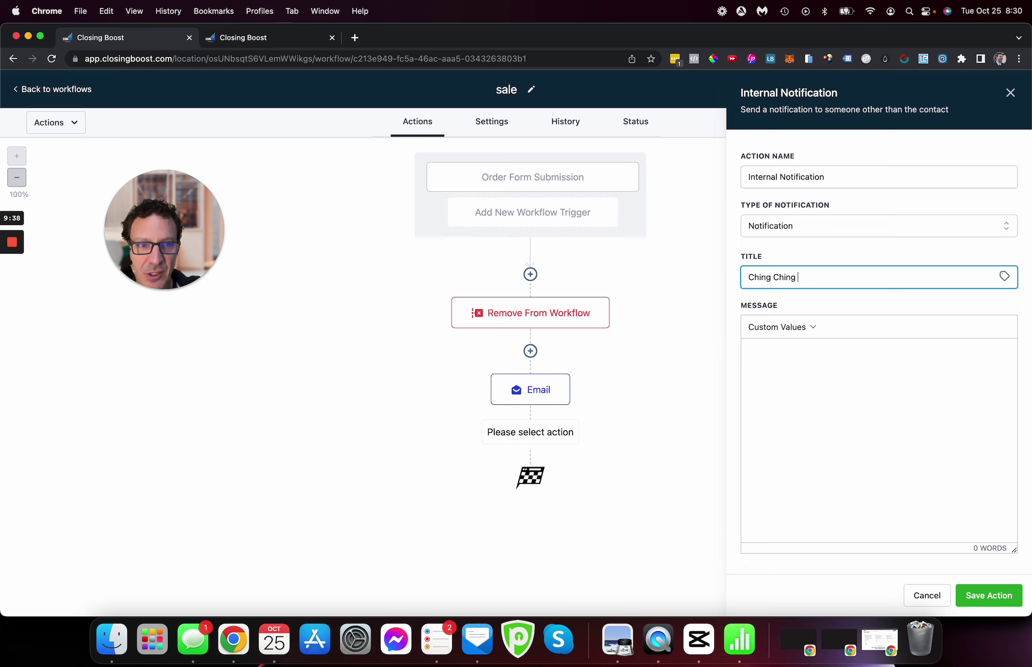
{"action": "type", "text": " - You Gort"}
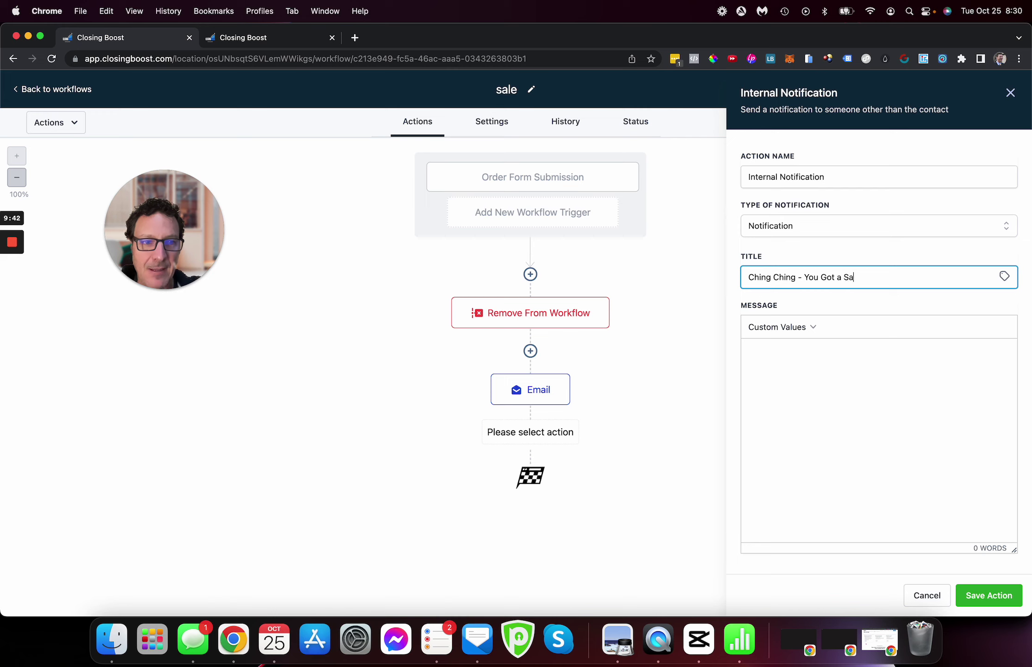
Compose the notification message from the contact's full name custom value followed by "just paid you $1Bn for toilet cleaning".
{"action": "left_click", "coordinate": [778, 328]}
{"action": "mouse_move", "coordinate": [778, 350]}
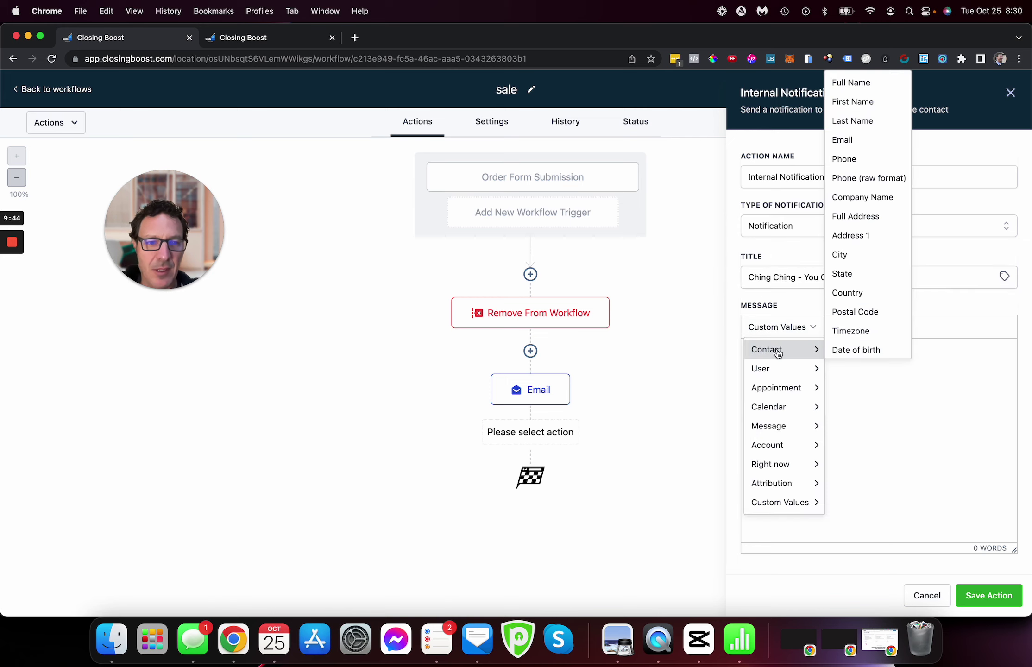
{"action": "left_click", "coordinate": [862, 82]}
{"action": "type", "text": "just paid you $1Bn for t"}
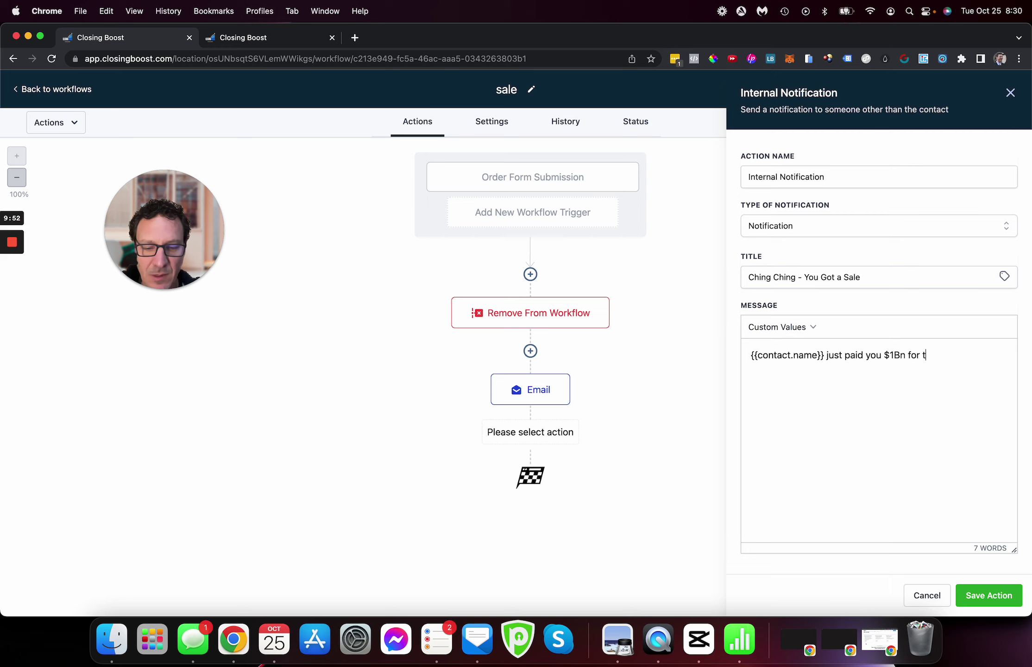
{"action": "type", "text": "eaning"}
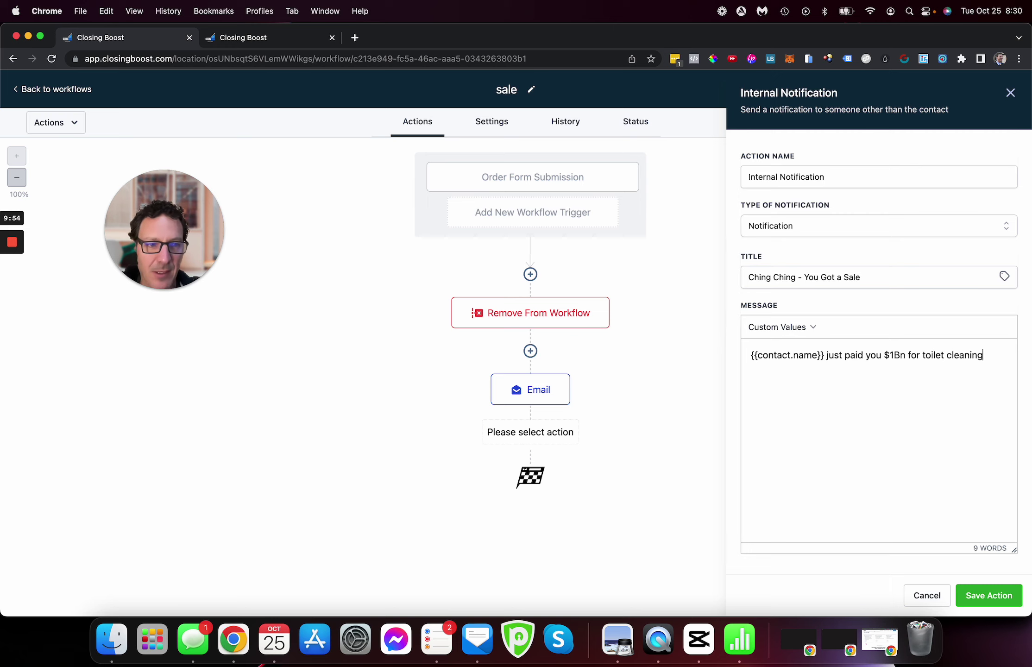
Set the notification's redirect page to Opportunity and its user type to All User, saving the action and the workflow.
{"action": "scroll", "coordinate": [903, 331], "scroll_direction": "down", "scroll_amount": 3}
{"action": "left_click", "coordinate": [842, 507]}
{"action": "left_click", "coordinate": [831, 568]}
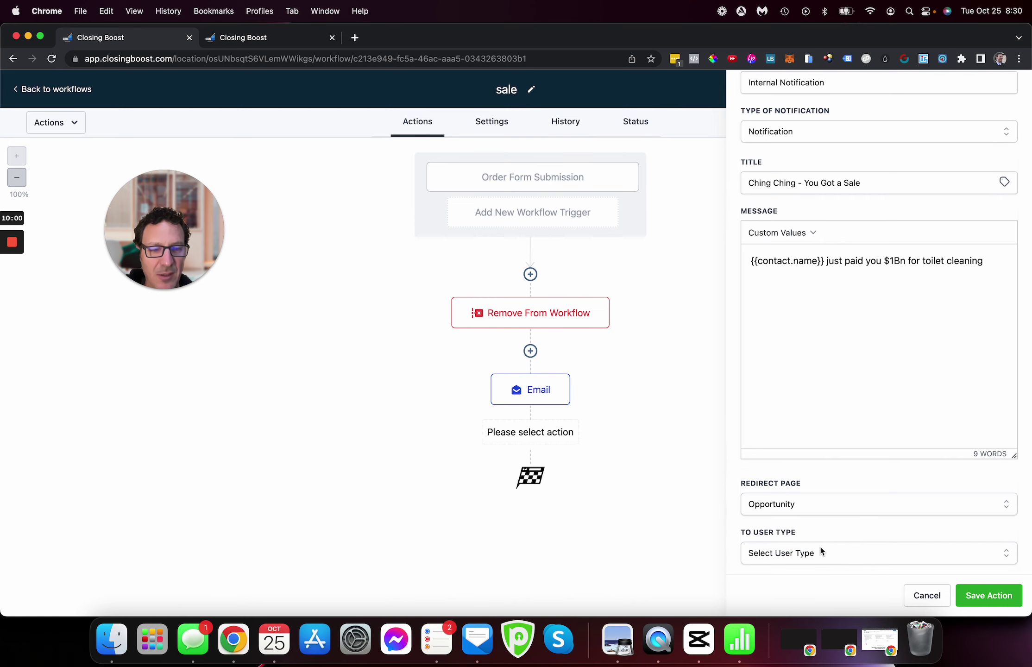
{"action": "left_click", "coordinate": [830, 553]}
{"action": "left_click", "coordinate": [819, 519]}
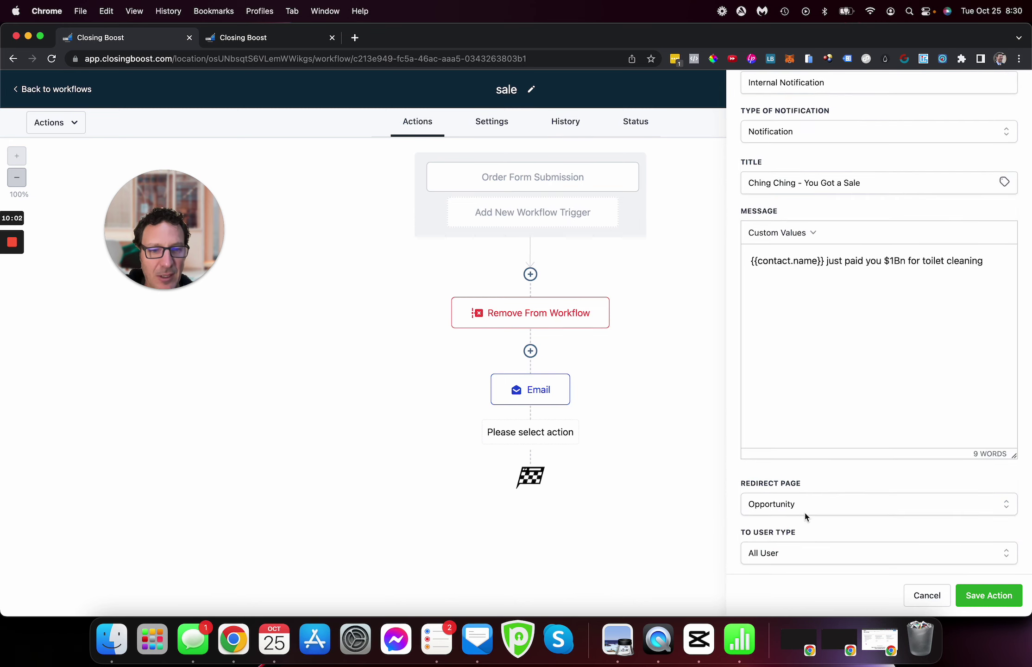
{"action": "left_click", "coordinate": [981, 598]}
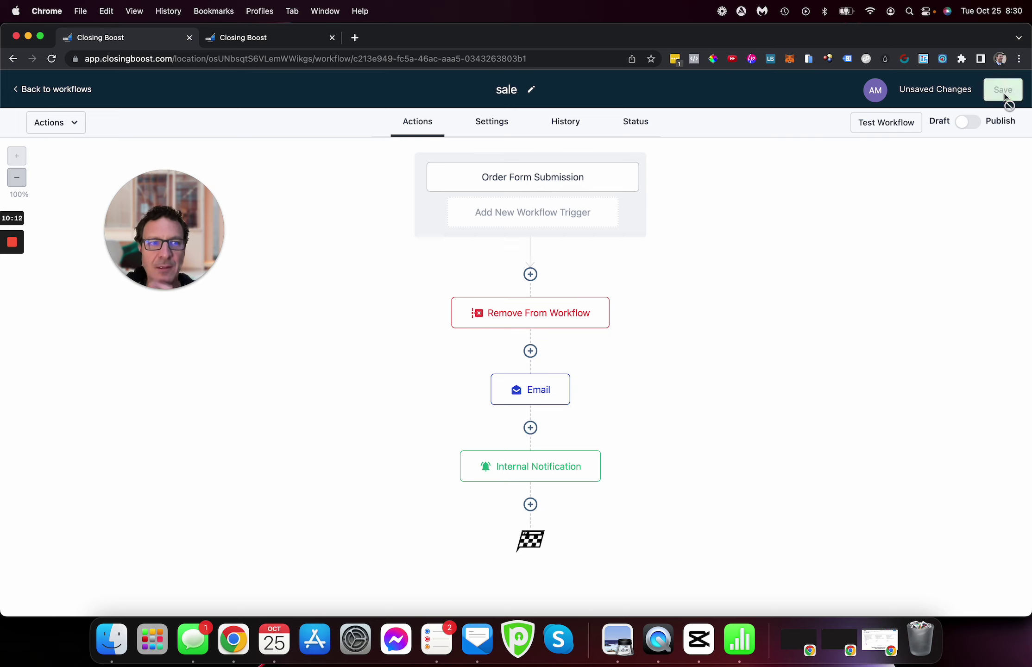
{"action": "left_click", "coordinate": [1006, 93]}
Return to the workflows list and create another new workflow from scratch.
{"action": "left_click", "coordinate": [74, 88]}
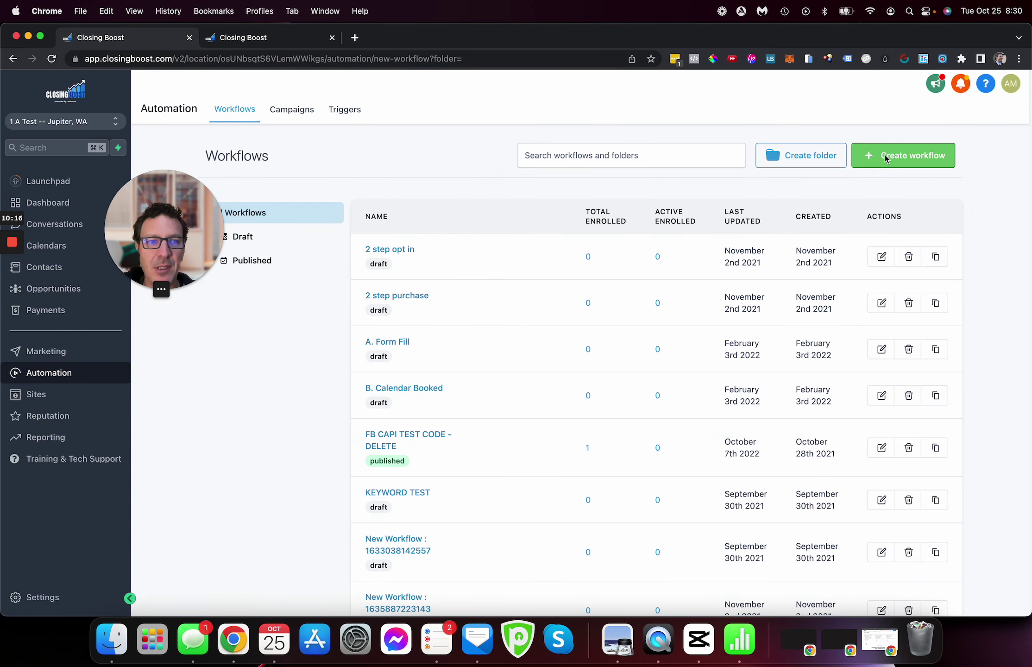
{"action": "left_click", "coordinate": [887, 156]}
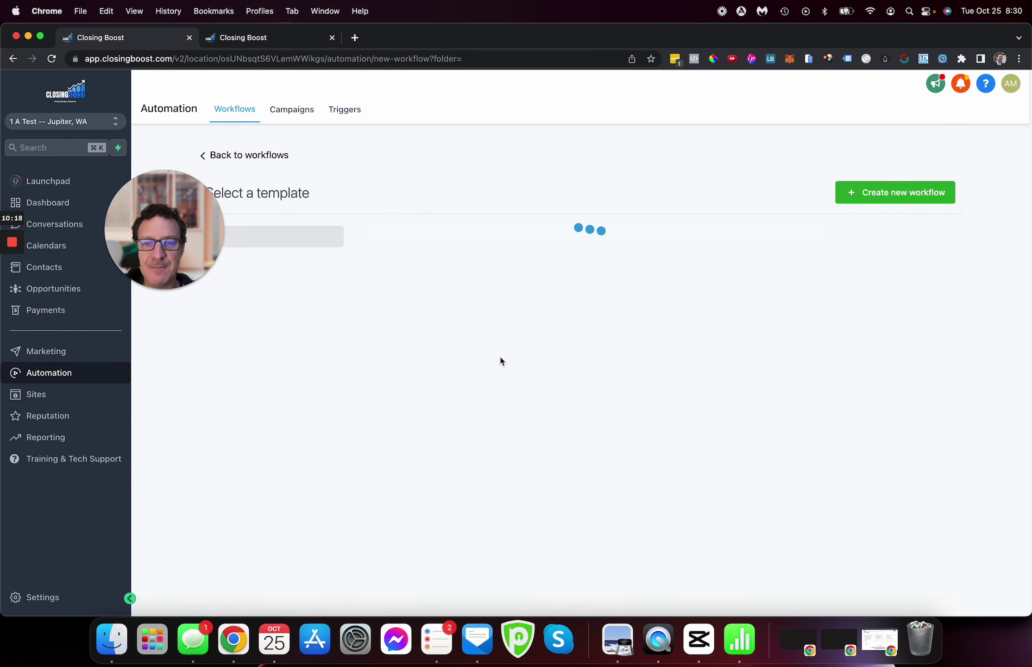
{"action": "left_click", "coordinate": [499, 373]}
{"action": "left_click", "coordinate": [887, 194]}
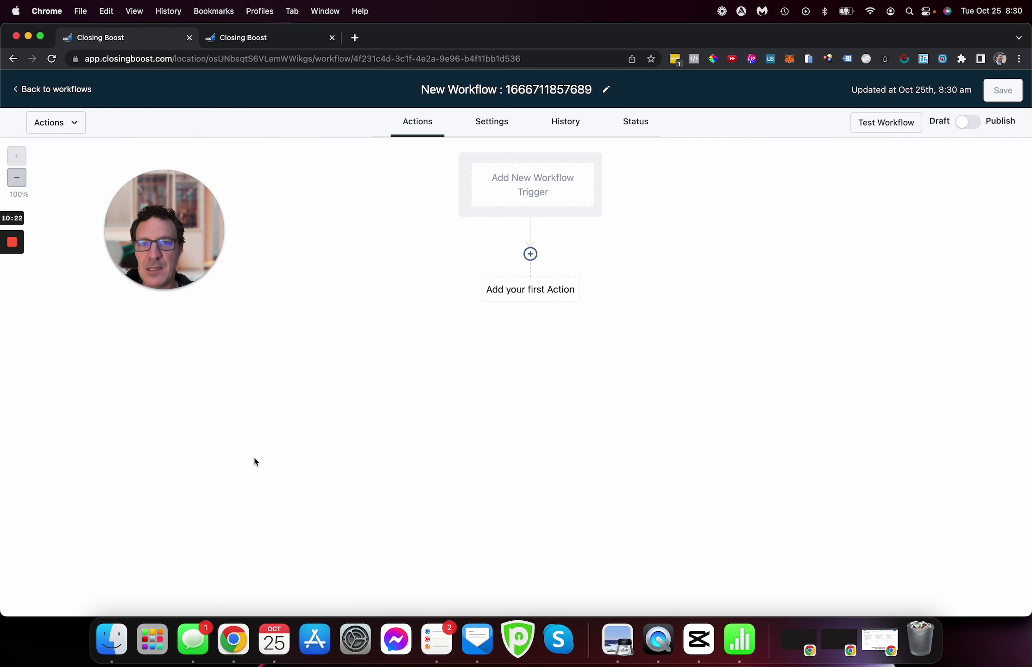
Rename the new workflow "Bump" and add an Order Form Submission trigger.
{"action": "left_click", "coordinate": [518, 93]}
{"action": "key", "text": "super+a"}
{"action": "type", "text": "Bump"}
{"action": "left_click", "coordinate": [522, 174]}
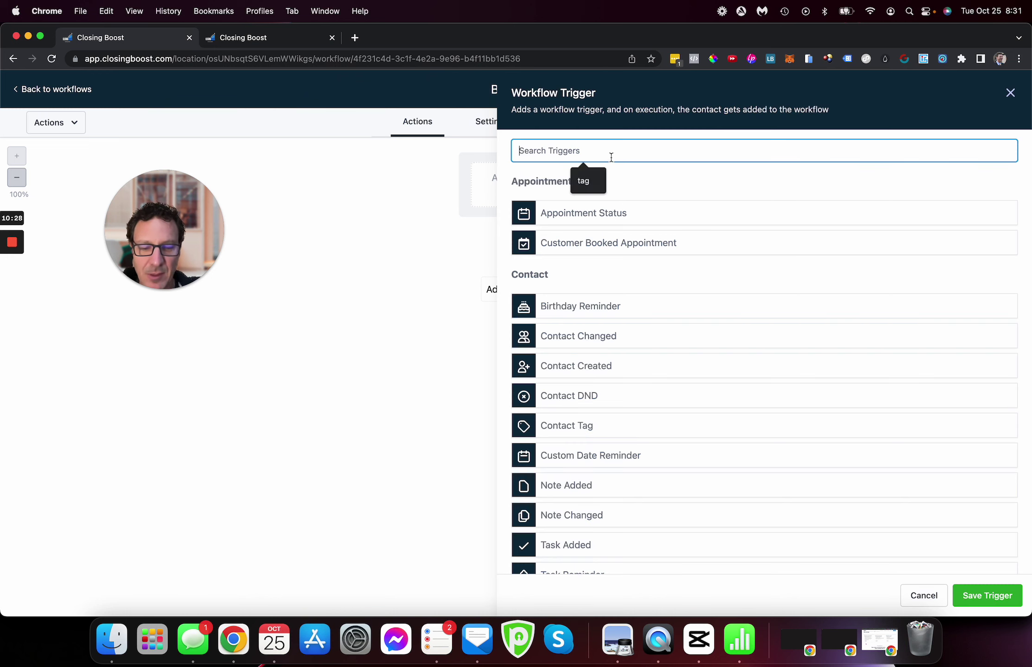
{"action": "type", "text": "order"}
{"action": "left_click", "coordinate": [594, 211]}
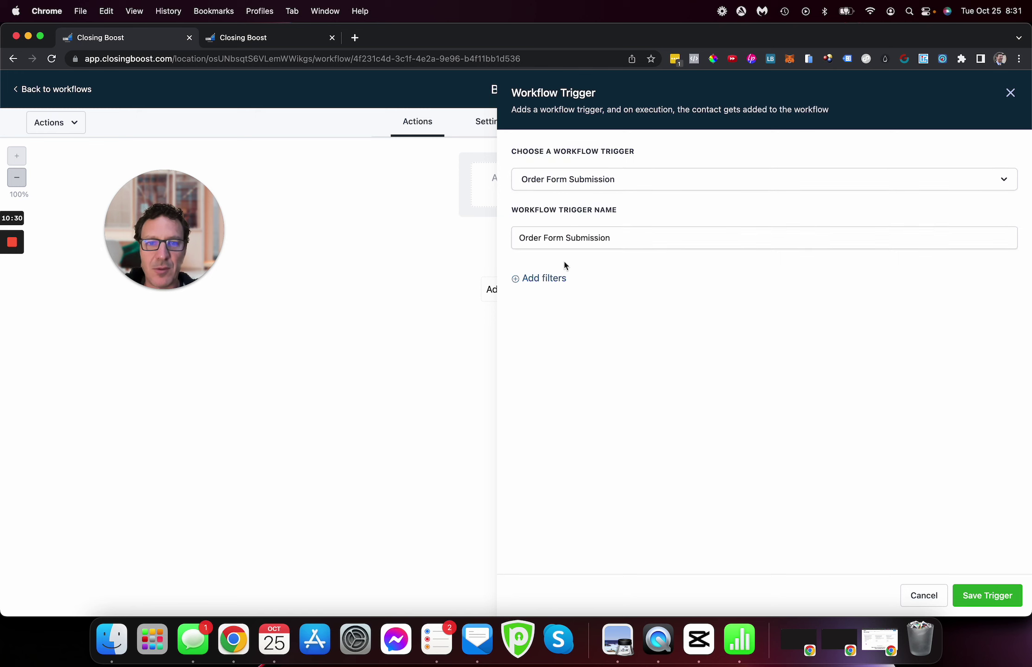
Filter the Bump workflow's trigger by funnel/website, choosing the "test" funnel.
{"action": "left_click", "coordinate": [546, 320]}
{"action": "left_click", "coordinate": [549, 297]}
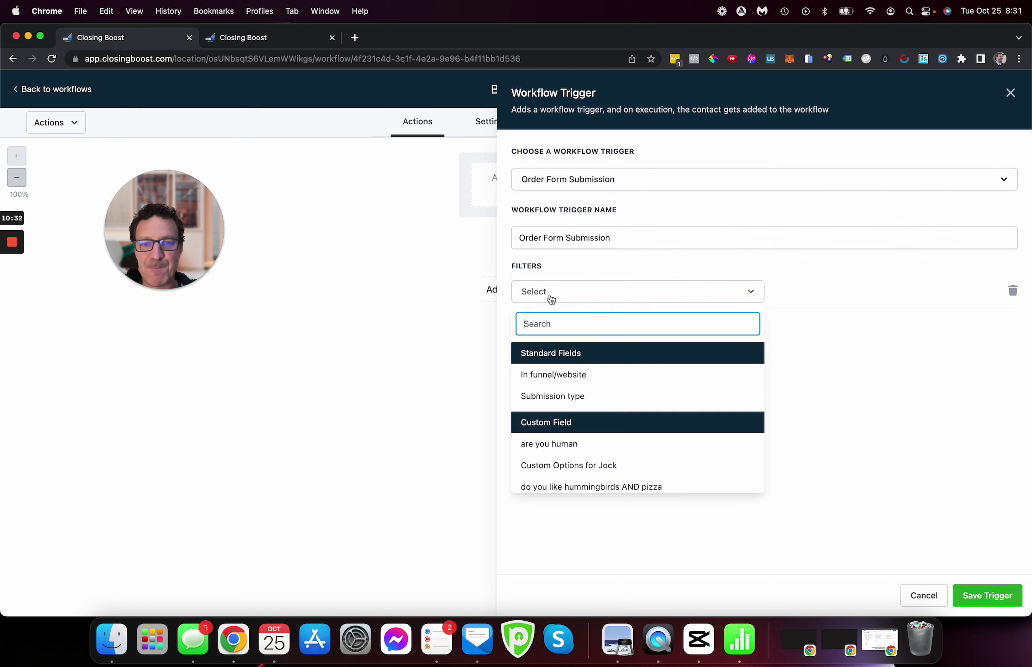
{"action": "left_click", "coordinate": [555, 374]}
{"action": "left_click", "coordinate": [820, 299]}
{"action": "left_click", "coordinate": [810, 455]}
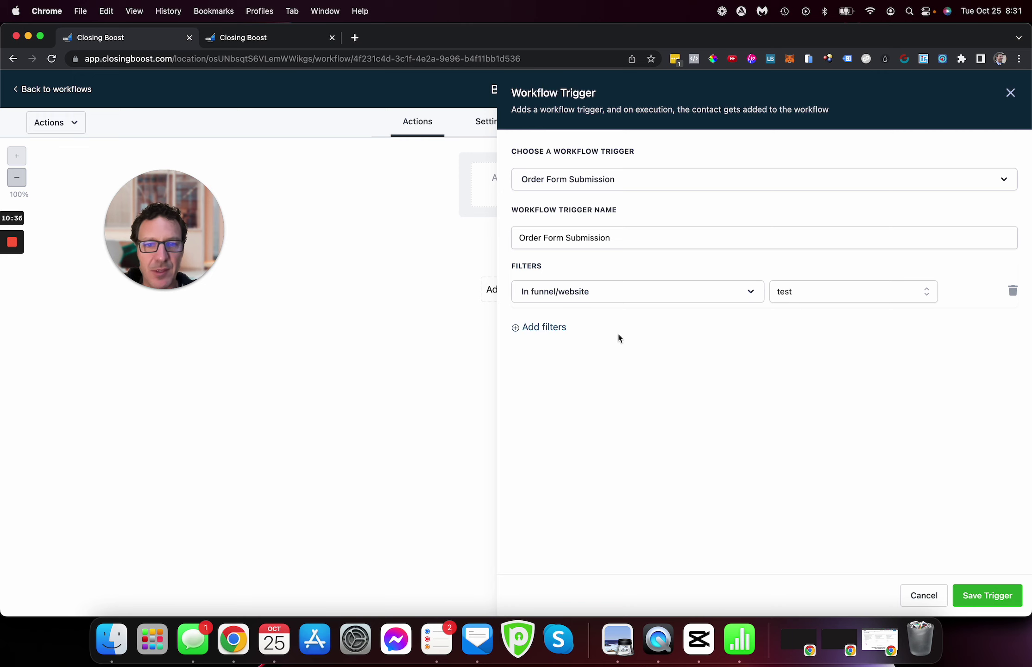
Add a second trigger filter with submission type Bump and save the trigger.
{"action": "left_click", "coordinate": [549, 335]}
{"action": "left_click", "coordinate": [557, 330]}
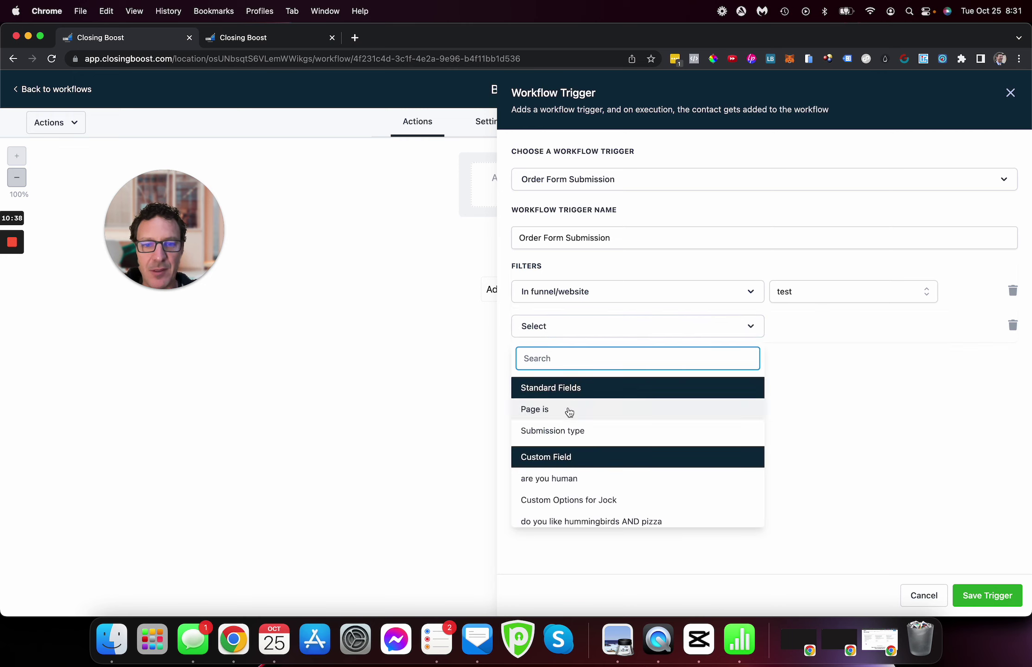
{"action": "left_click", "coordinate": [573, 431]}
{"action": "left_click", "coordinate": [805, 327]}
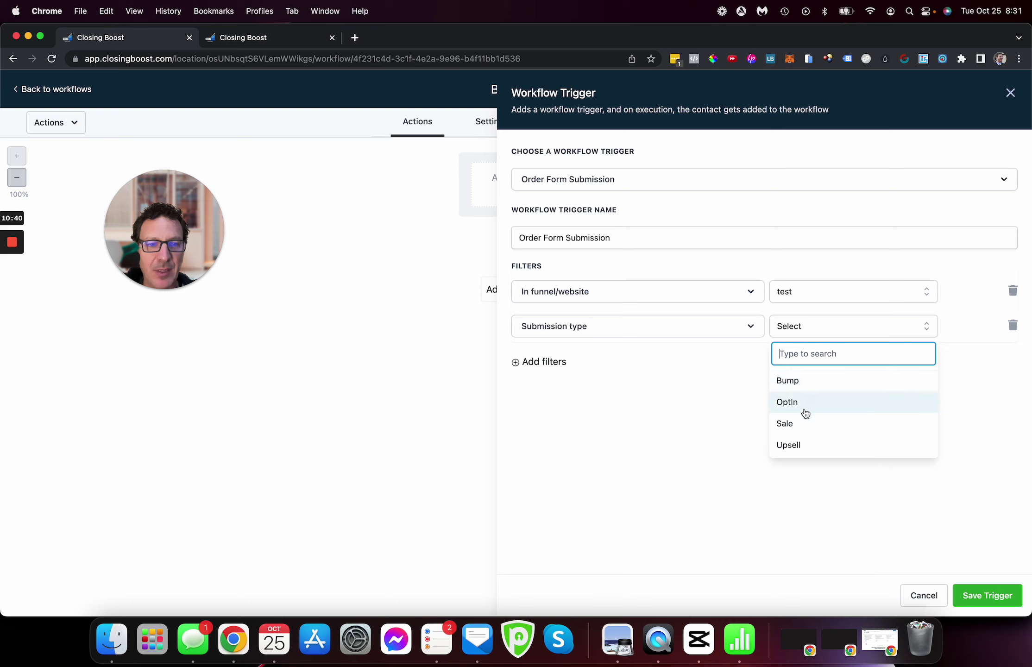
{"action": "left_click", "coordinate": [813, 381]}
{"action": "left_click", "coordinate": [988, 596]}
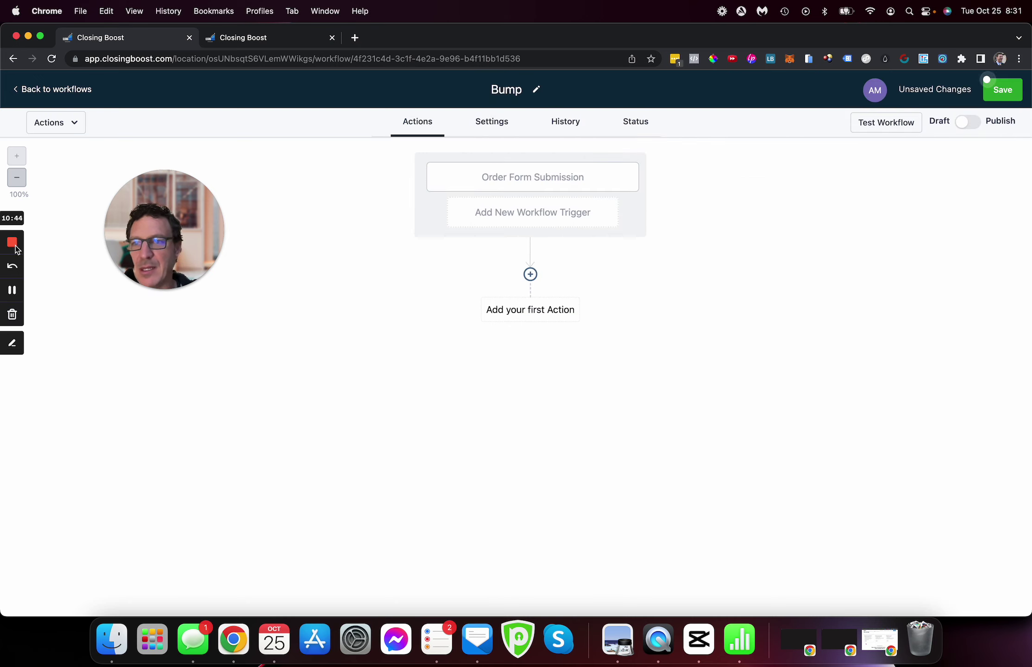
Add a Send Internal Notification action as the first action, with Email as the notification type.
{"action": "left_click", "coordinate": [530, 275]}
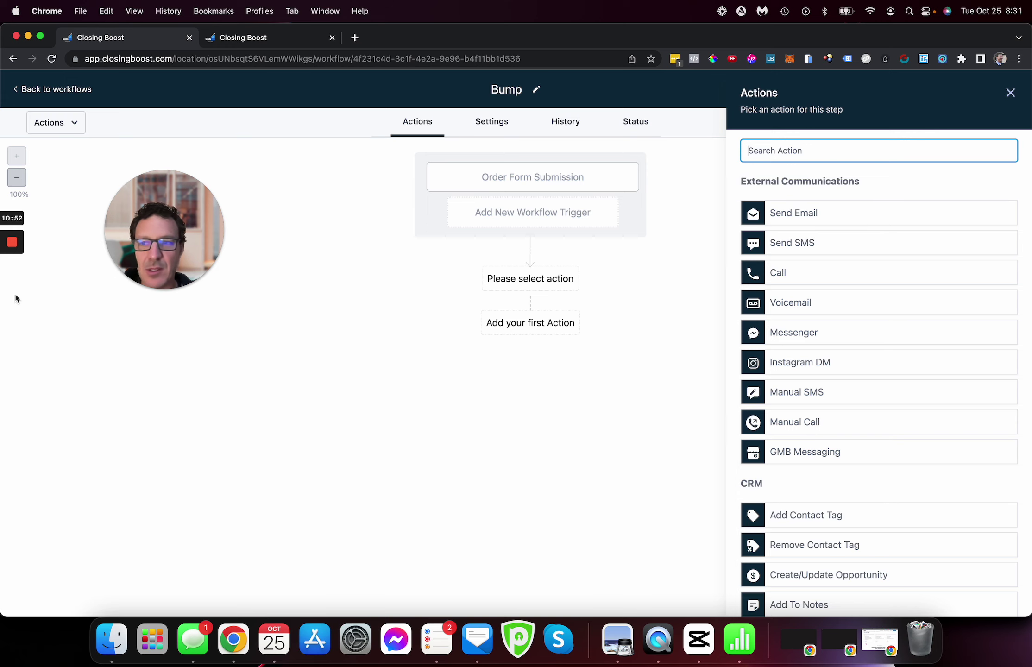
{"action": "left_click", "coordinate": [806, 152]}
{"action": "type", "text": "not"}
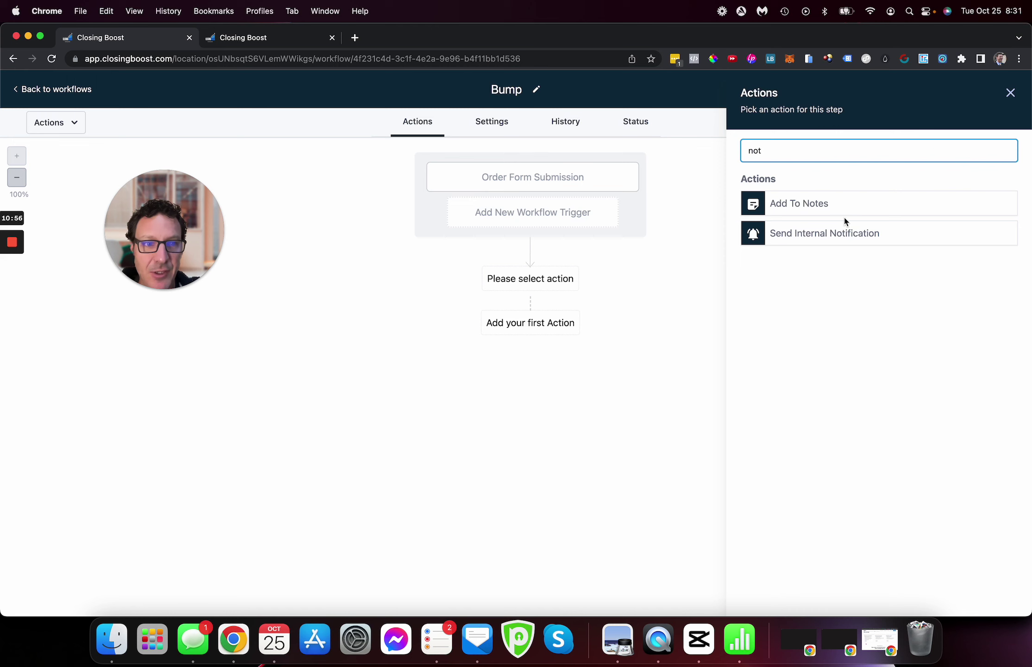
{"action": "left_click", "coordinate": [844, 234]}
{"action": "left_click", "coordinate": [818, 226]}
{"action": "left_click", "coordinate": [811, 256]}
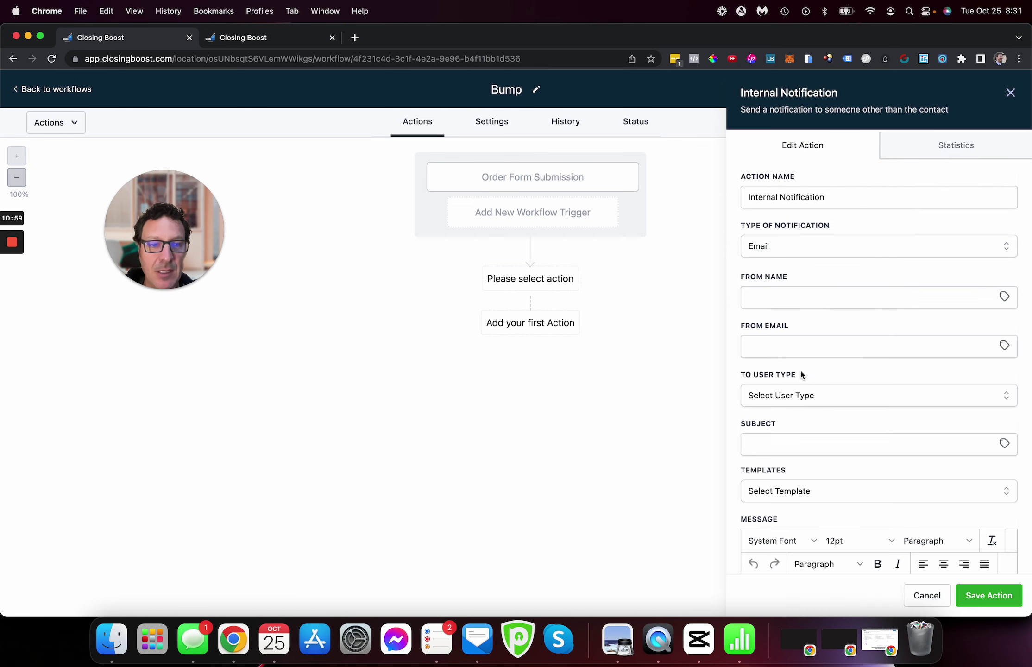
Address the internal notification to All Users and give it the subject "new bump".
{"action": "left_click", "coordinate": [802, 397]}
{"action": "left_click", "coordinate": [797, 421]}
{"action": "left_click", "coordinate": [794, 443]}
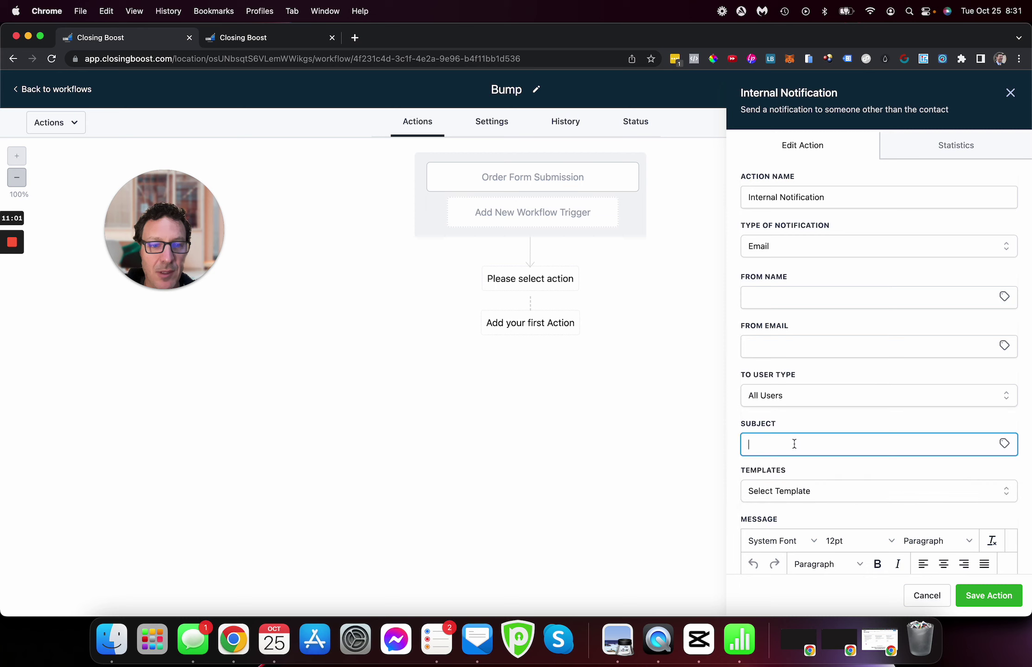
{"action": "type", "text": "new bump"}
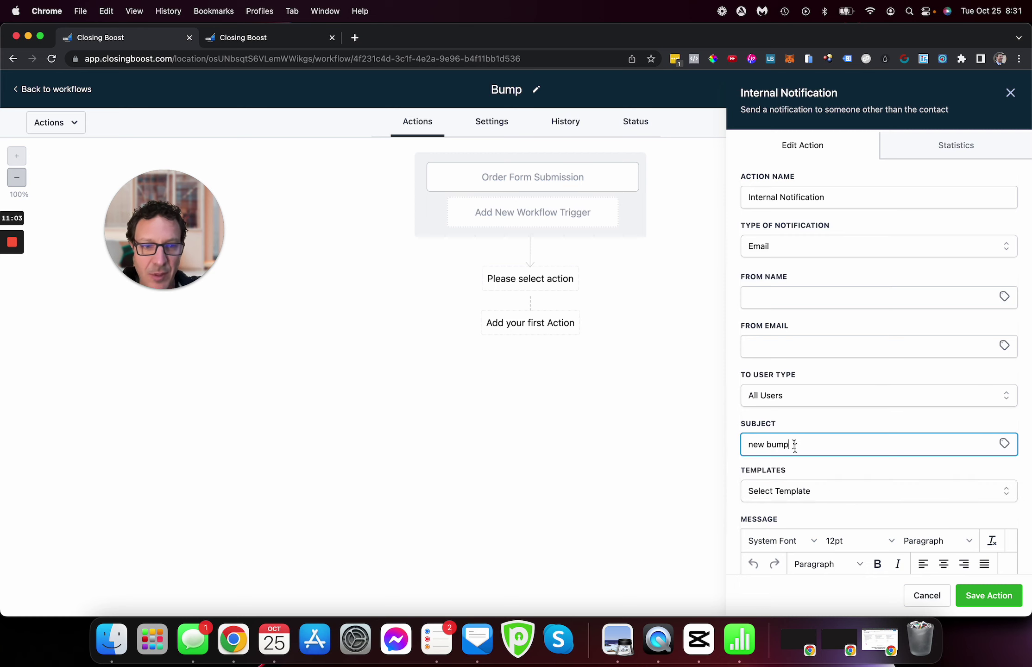
Write the message "don't forget to take a plunger for" followed by the contact's full name custom value, then save the action and the workflow.
{"action": "scroll", "coordinate": [851, 422], "scroll_direction": "down", "scroll_amount": 3}
{"action": "left_click", "coordinate": [783, 528]}
{"action": "type", "text": "don't forget to take a plunger for"}
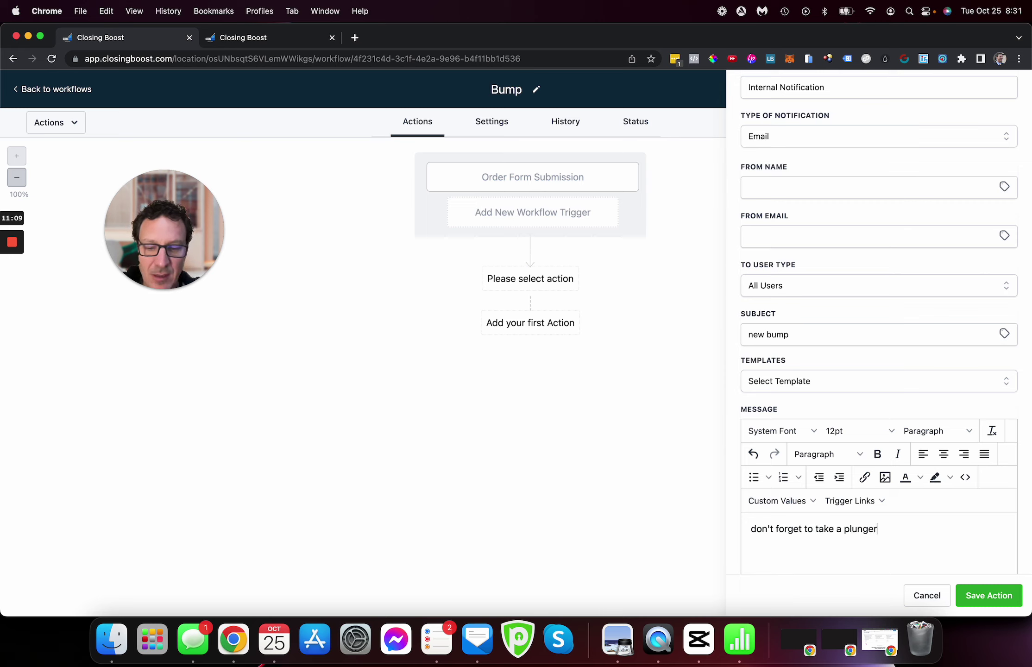
{"action": "left_click", "coordinate": [762, 505]}
{"action": "mouse_move", "coordinate": [785, 325]}
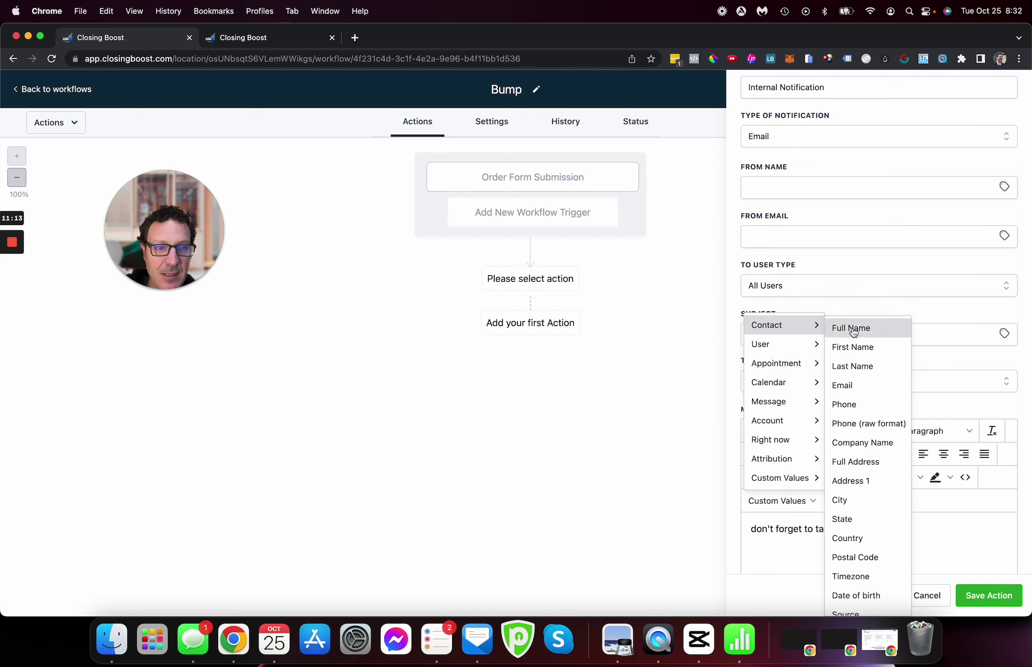
{"action": "left_click", "coordinate": [834, 328]}
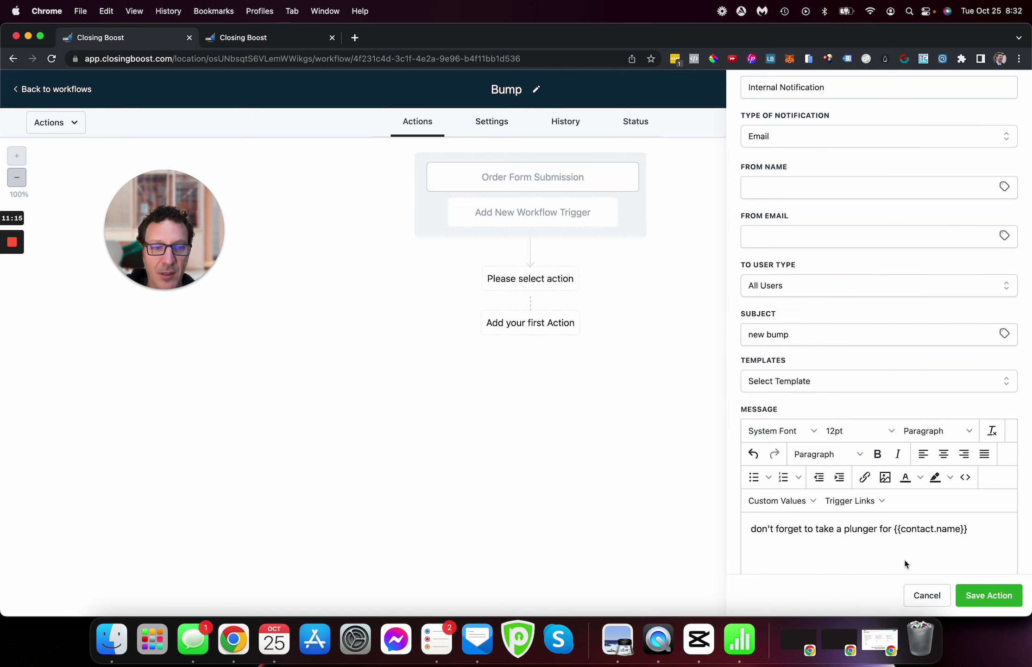
{"action": "left_click", "coordinate": [987, 601]}
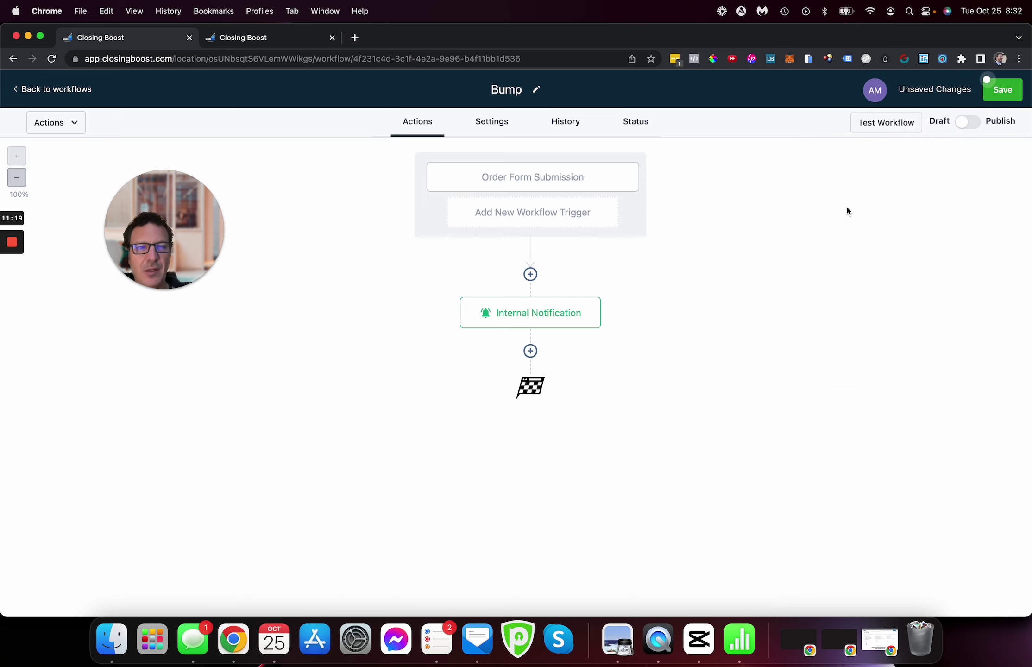
{"action": "left_click", "coordinate": [1000, 95]}
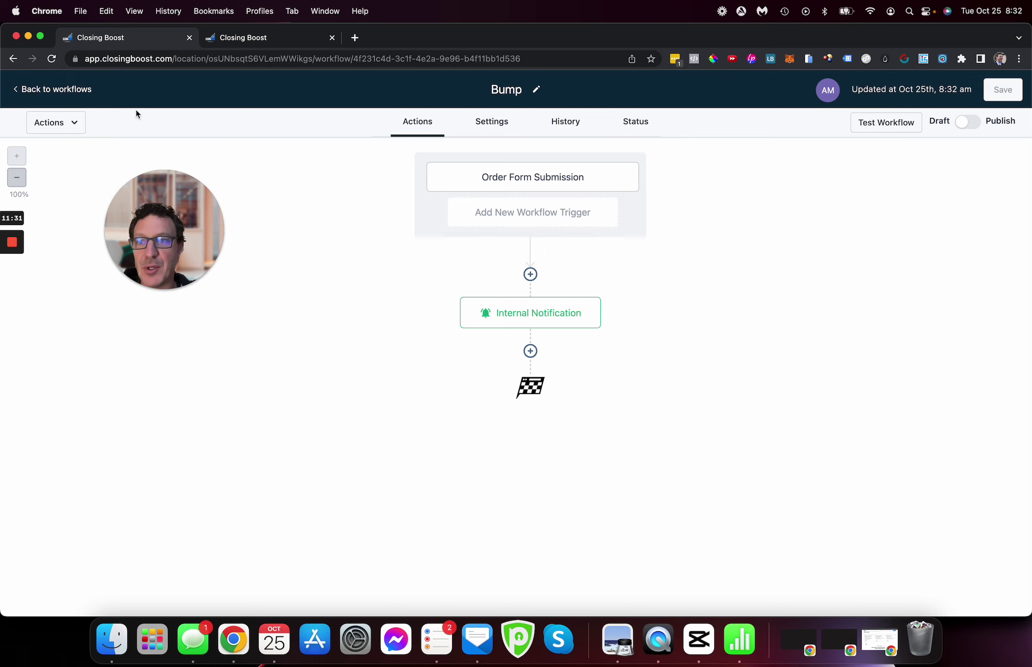
Return to the workflows list and create a new workflow from scratch, named "upsell".
{"action": "left_click", "coordinate": [79, 91]}
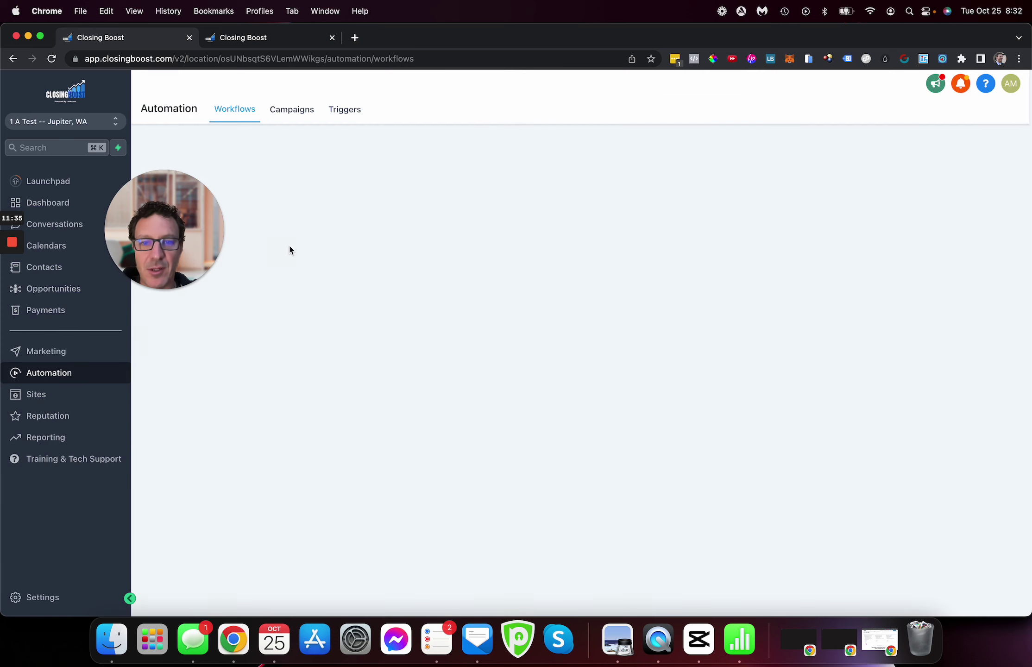
{"action": "left_click", "coordinate": [906, 157]}
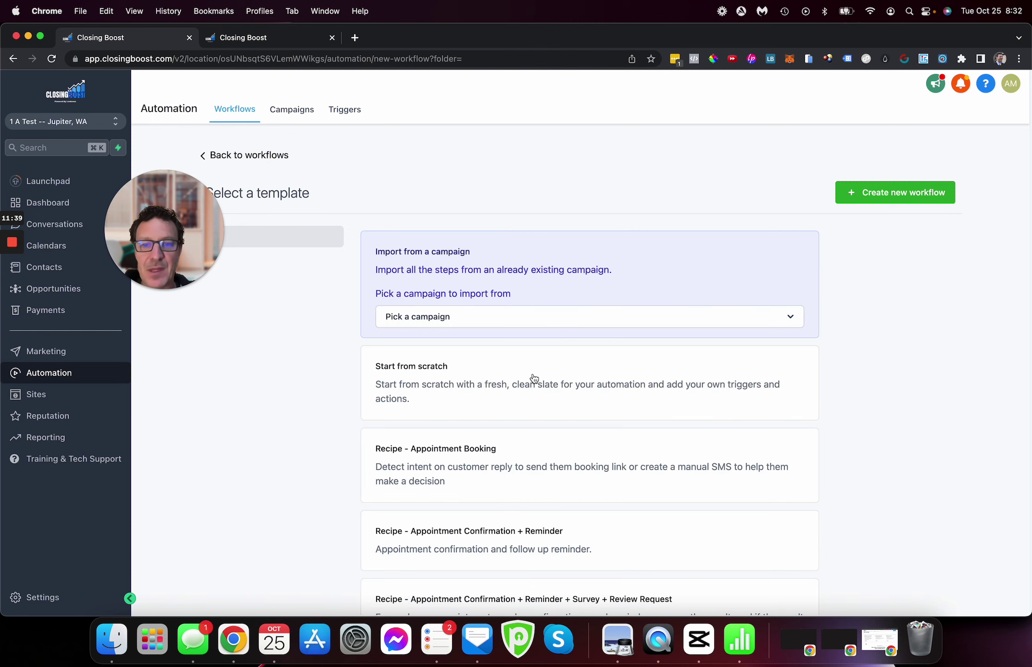
{"action": "left_click", "coordinate": [865, 203]}
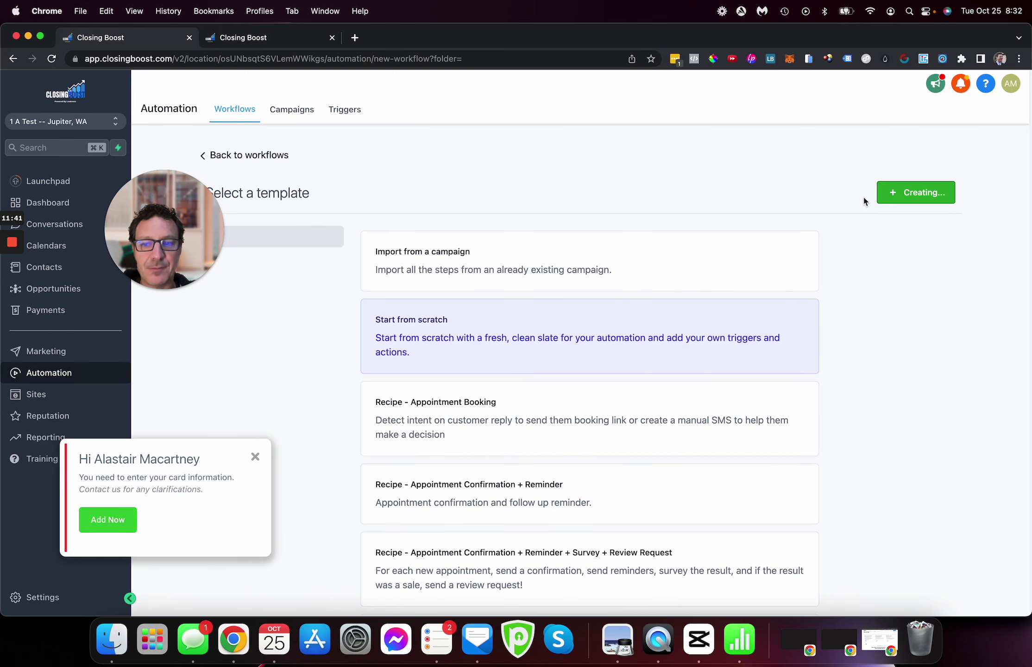
{"action": "left_click", "coordinate": [505, 95]}
{"action": "key", "text": "super+a"}
{"action": "type", "text": "upsell"}
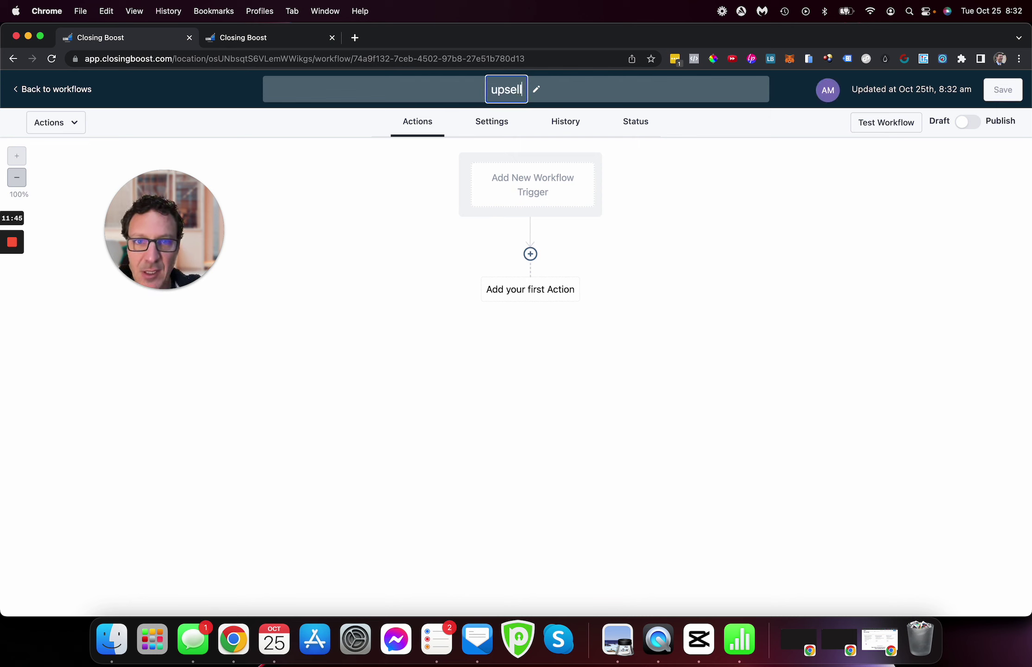
{"action": "key", "text": "Return"}
Add an Order Form Submission trigger to the upsell workflow, filtered to the "test" funnel/website.
{"action": "left_click", "coordinate": [527, 187]}
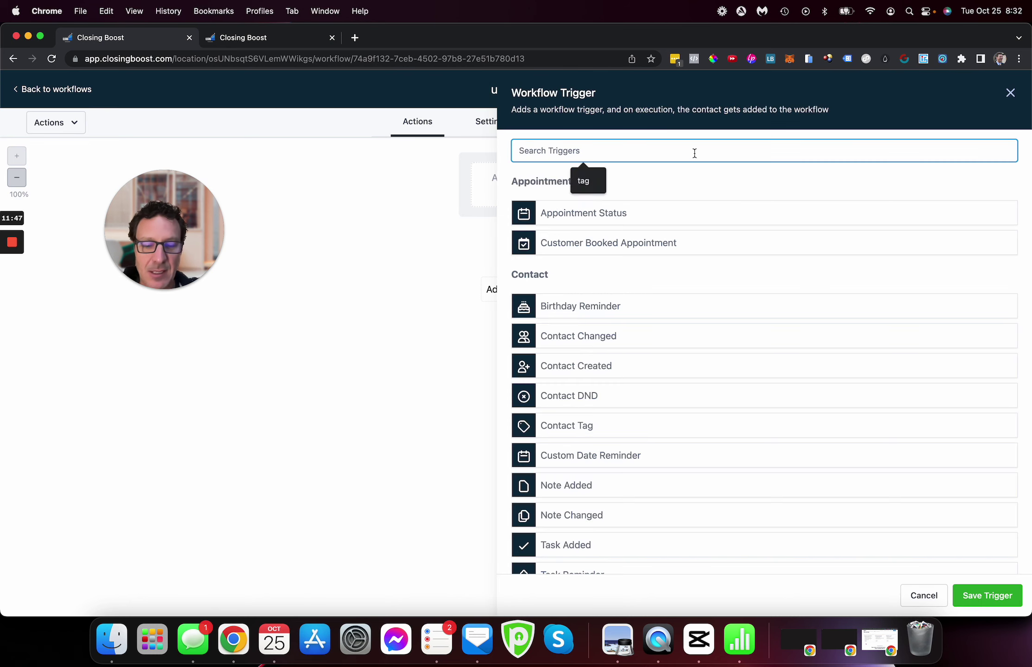
{"action": "type", "text": "order"}
{"action": "left_click", "coordinate": [627, 214]}
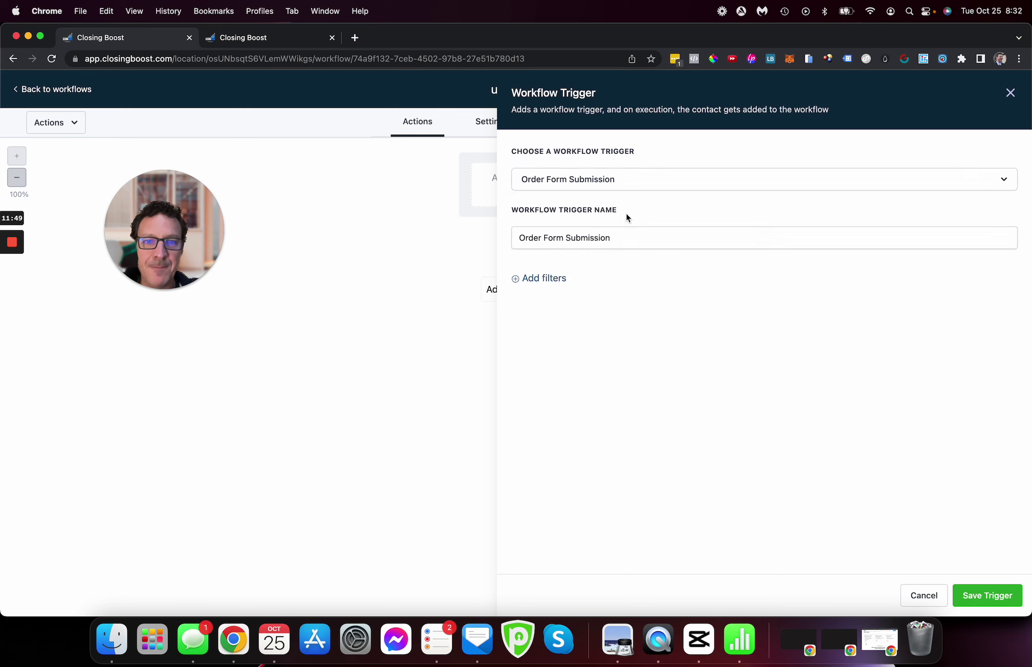
{"action": "left_click", "coordinate": [554, 277]}
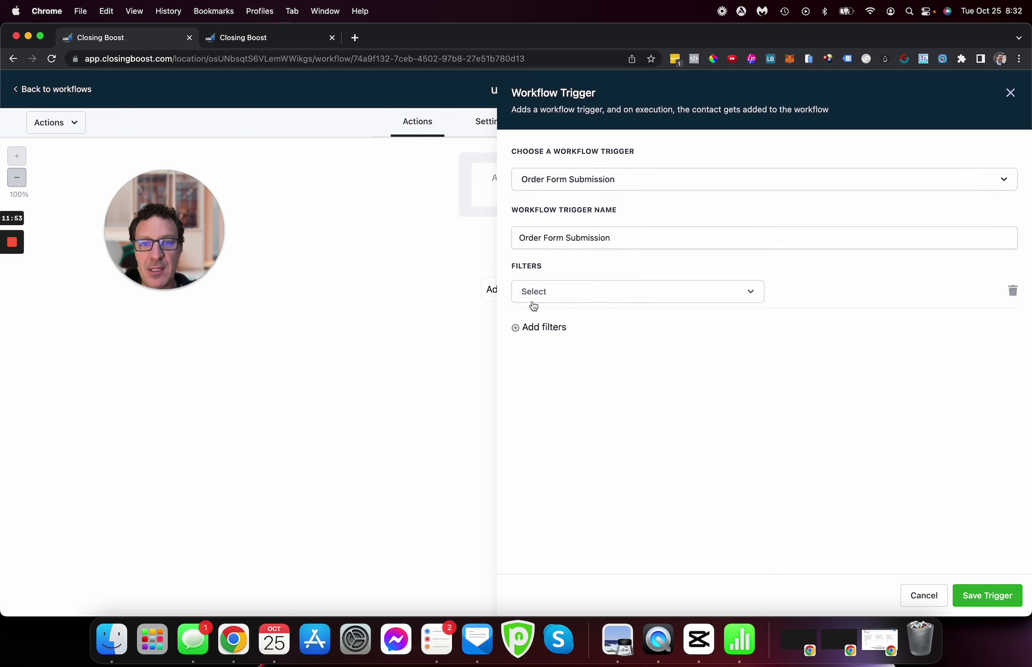
{"action": "left_click", "coordinate": [546, 292]}
{"action": "left_click", "coordinate": [571, 378]}
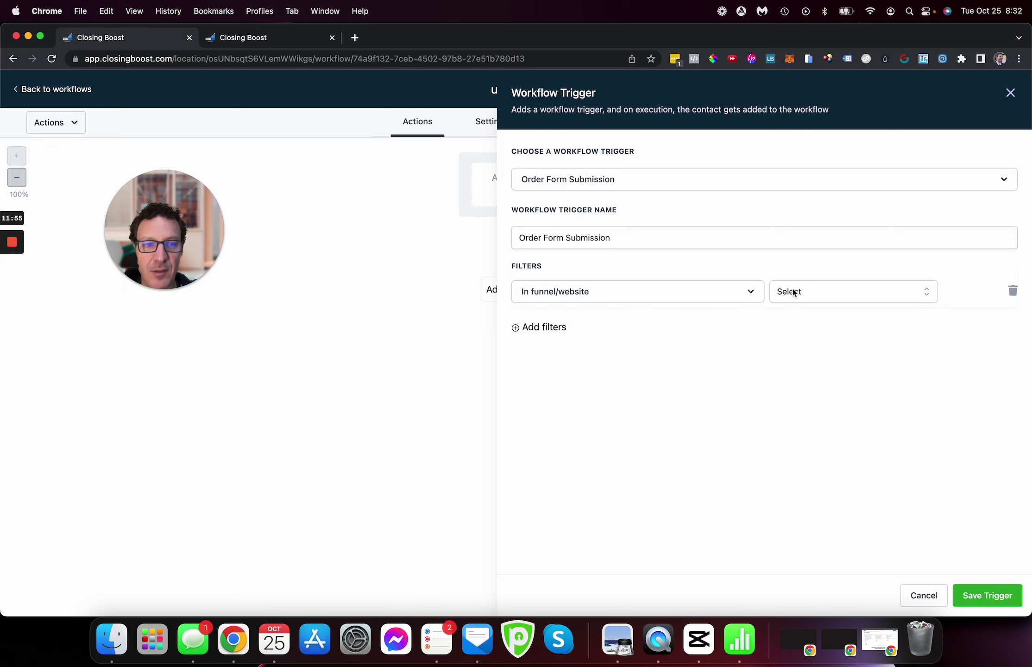
{"action": "left_click", "coordinate": [817, 292]}
{"action": "left_click", "coordinate": [815, 454]}
Add a second trigger filter with submission type Upsell and save the trigger.
{"action": "left_click", "coordinate": [556, 328]}
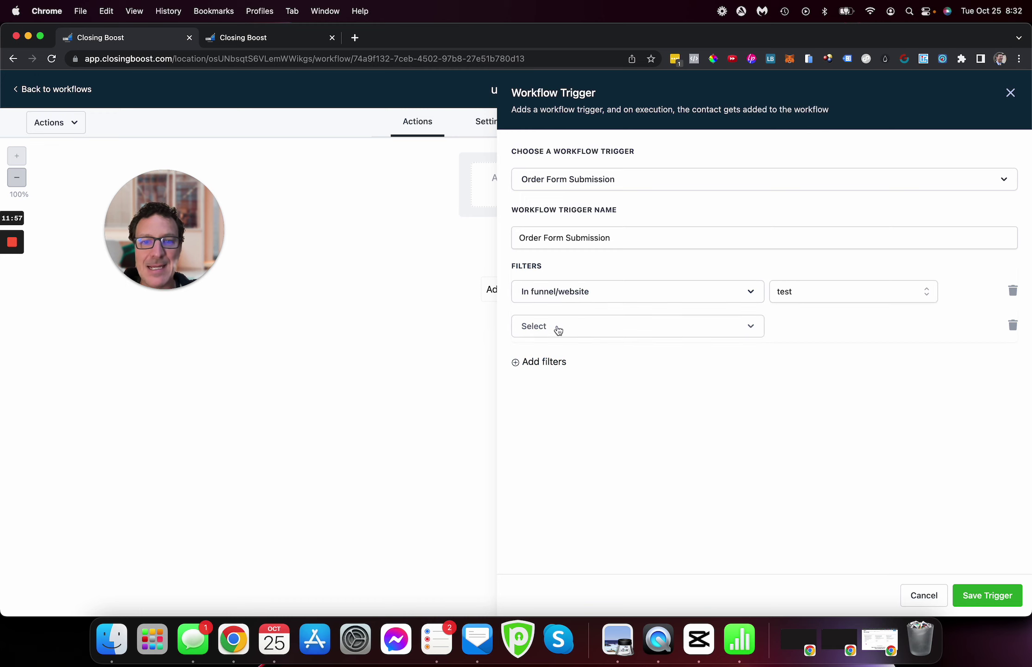
{"action": "left_click", "coordinate": [556, 330]}
{"action": "left_click", "coordinate": [578, 431]}
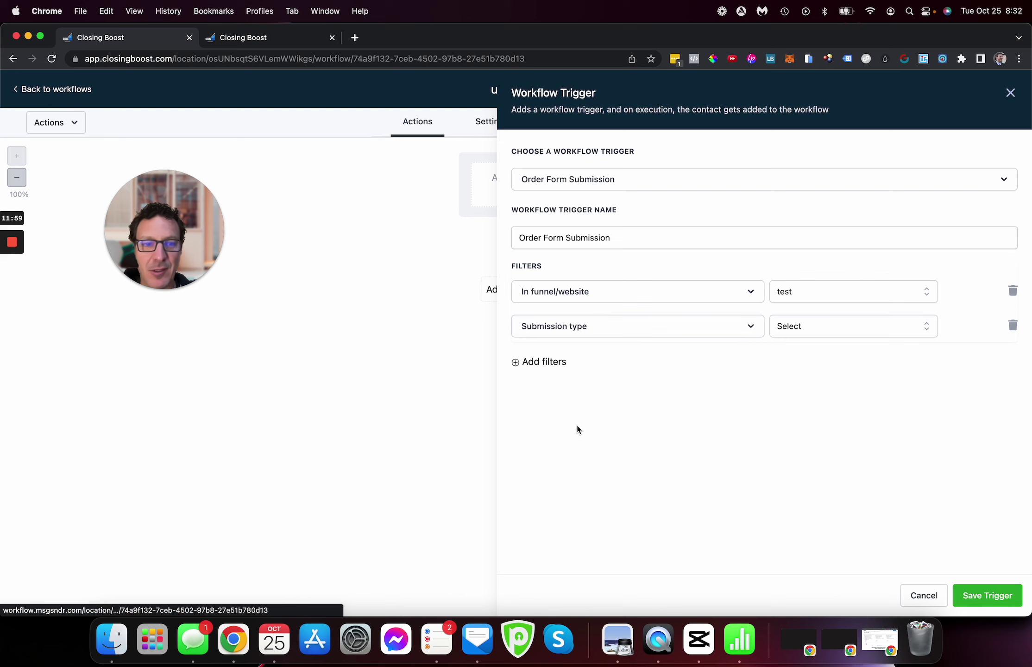
{"action": "left_click", "coordinate": [823, 333]}
{"action": "left_click", "coordinate": [819, 445]}
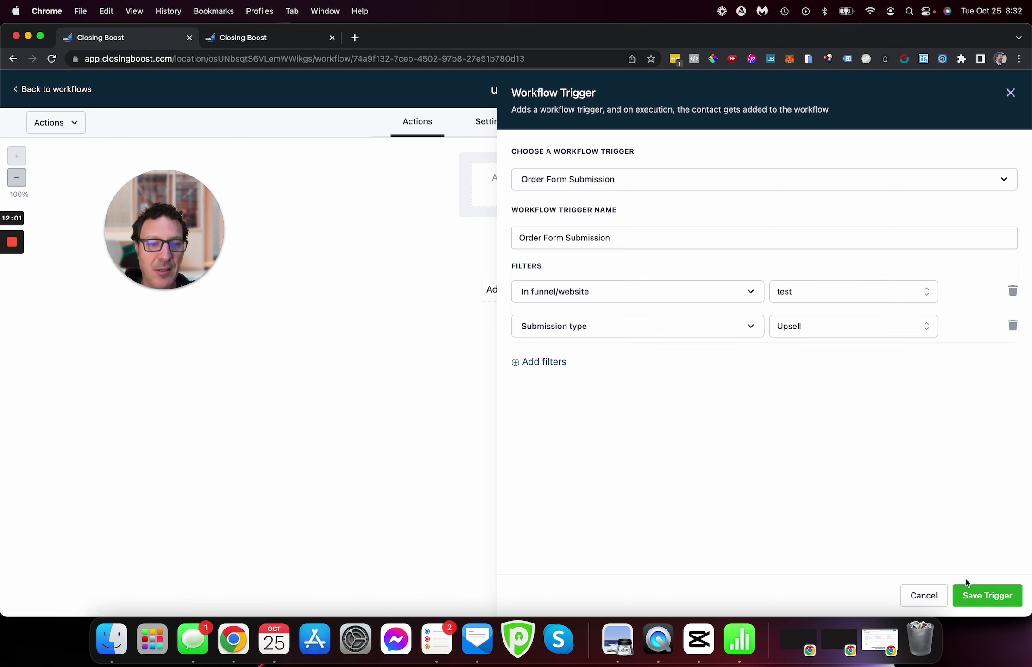
{"action": "left_click", "coordinate": [986, 596]}
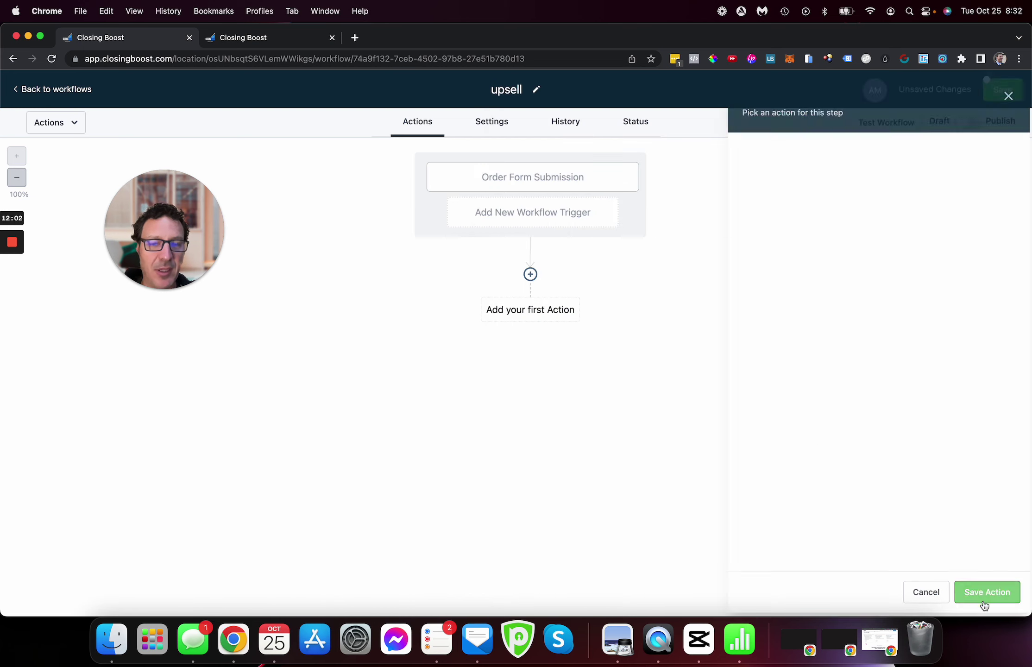
Add a Send Email action as the upsell workflow's first action, with the subject "awesome".
{"action": "left_click", "coordinate": [530, 274]}
{"action": "left_click", "coordinate": [793, 214]}
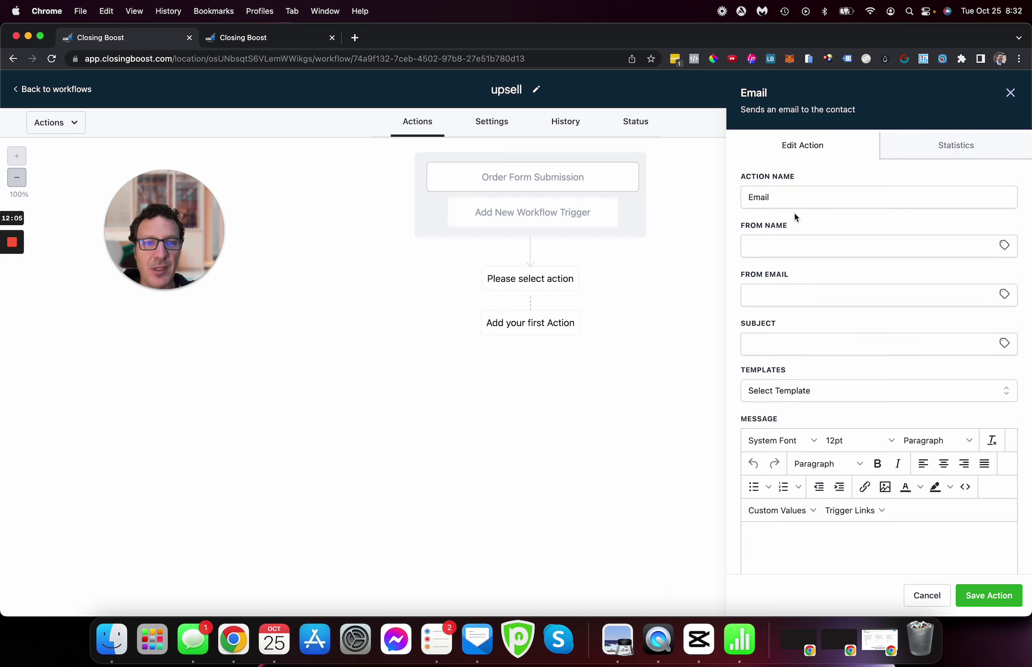
{"action": "left_click", "coordinate": [789, 341]}
{"action": "type", "text": "awesome"}
Write the upsell email's message as "Awesome {{contact.first_name}}, thanks for picking up our super upsell.", inserting the first name as a contact custom value.
{"action": "scroll", "coordinate": [844, 353], "scroll_direction": "down", "scroll_amount": 4}
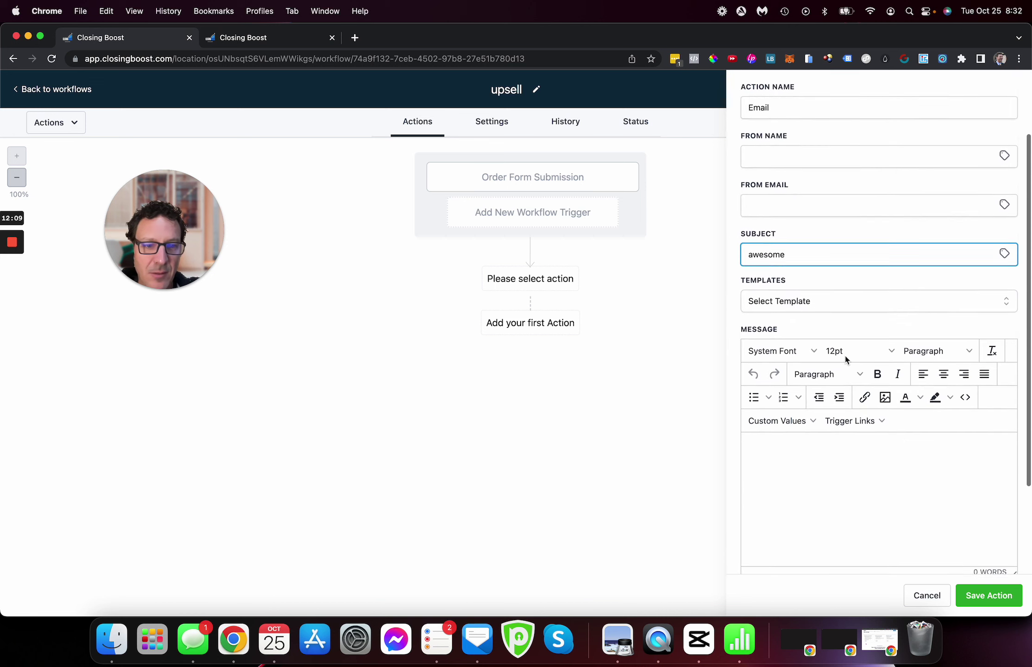
{"action": "left_click", "coordinate": [814, 440]}
{"action": "type", "text": "aw"}
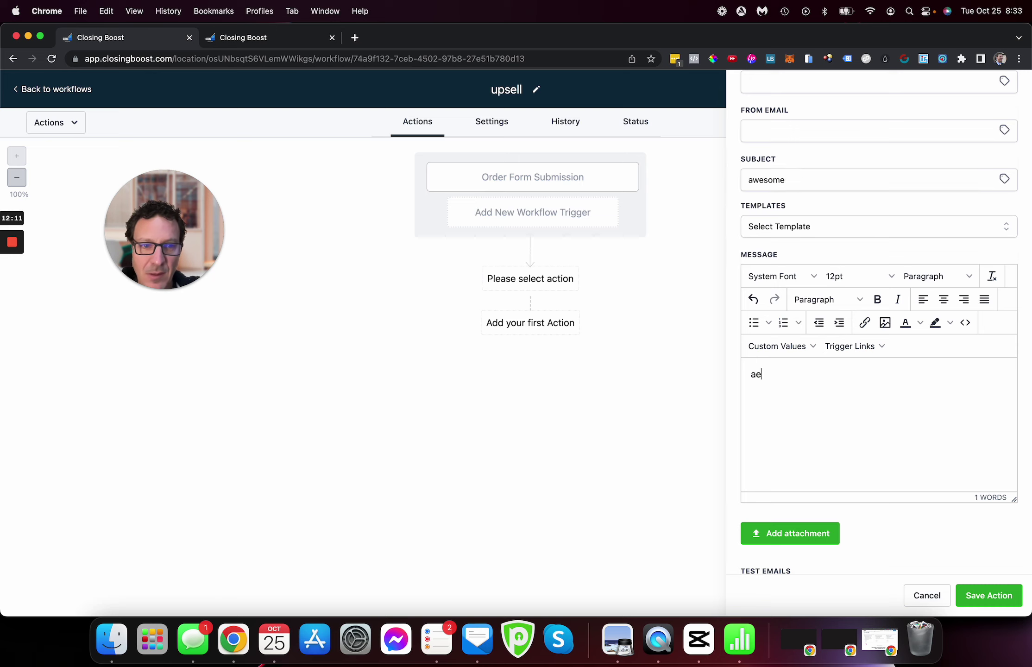
{"action": "type", "text": "esome"}
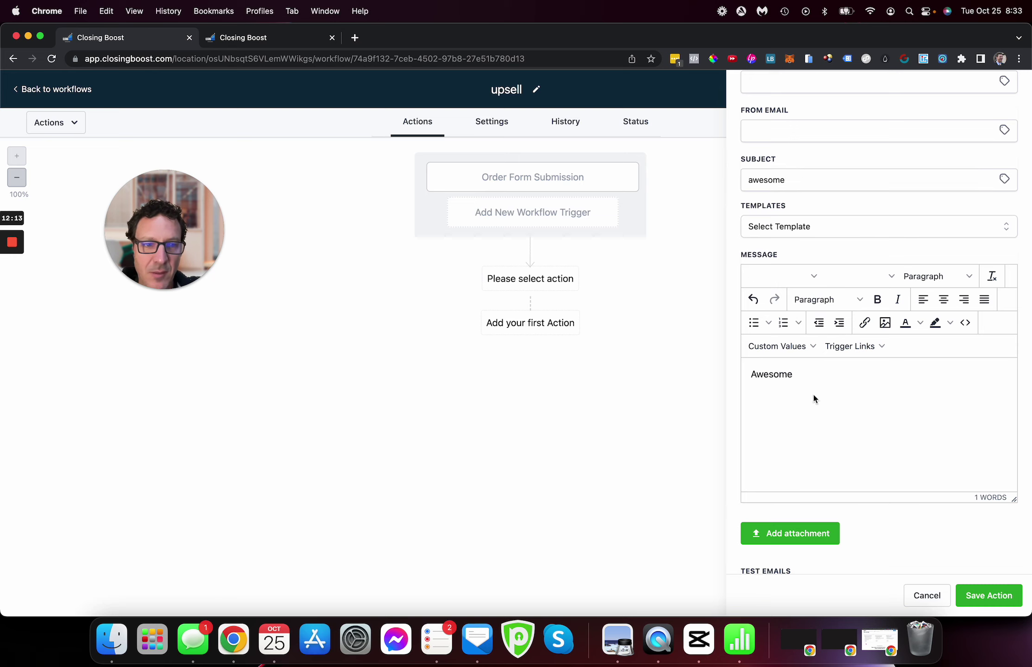
{"action": "left_click", "coordinate": [797, 348]}
{"action": "mouse_move", "coordinate": [794, 371]}
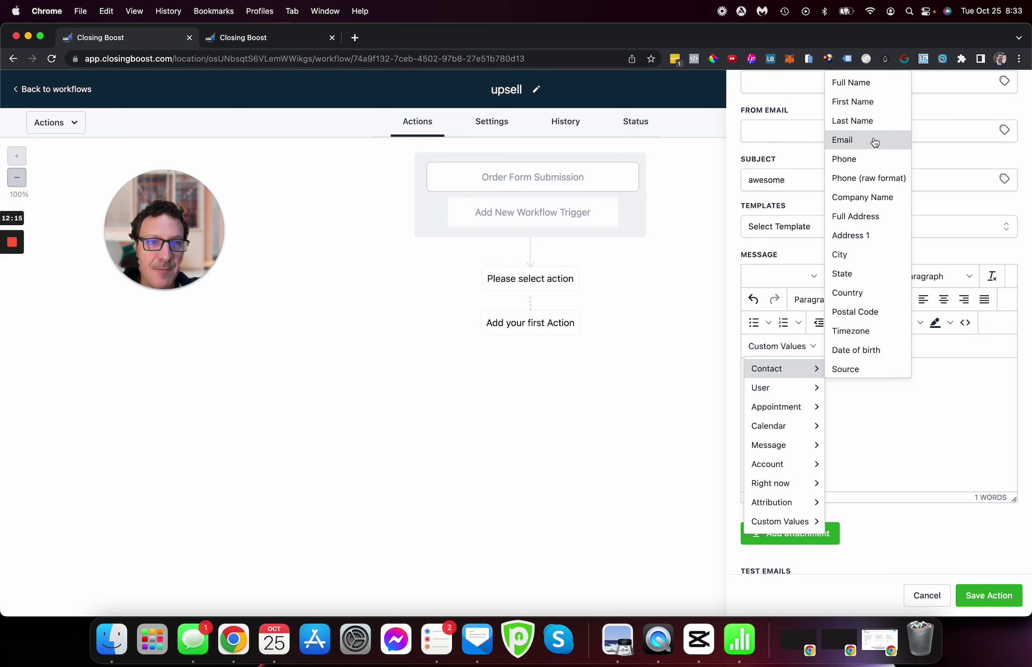
{"action": "left_click", "coordinate": [859, 102]}
{"action": "type", "text": ", thanks"}
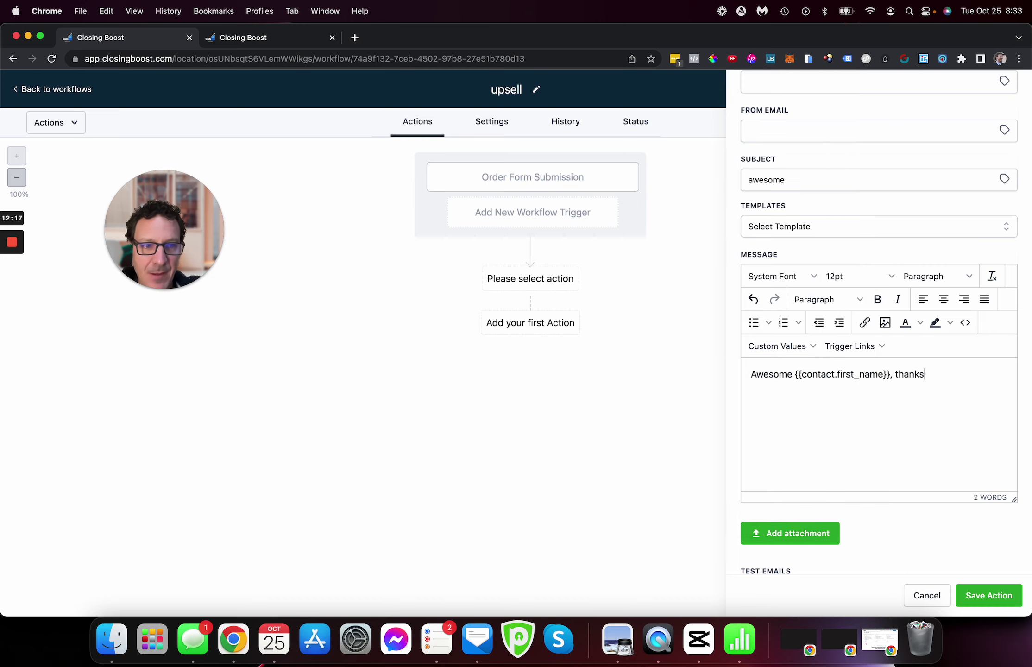
{"action": "type", "text": " for picking up "}
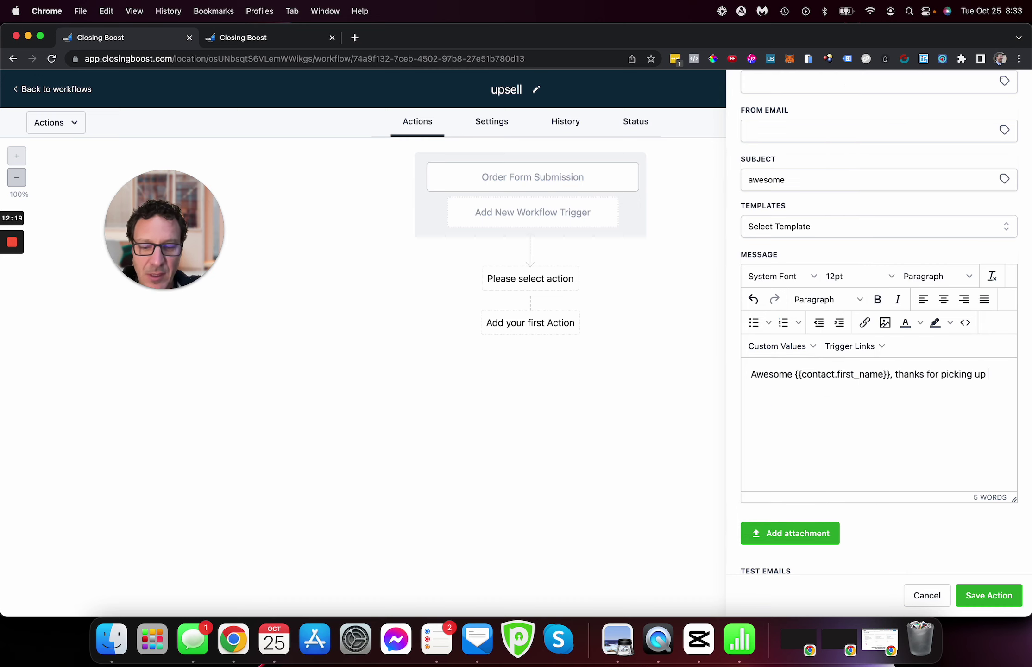
{"action": "type", "text": "our super upsell."}
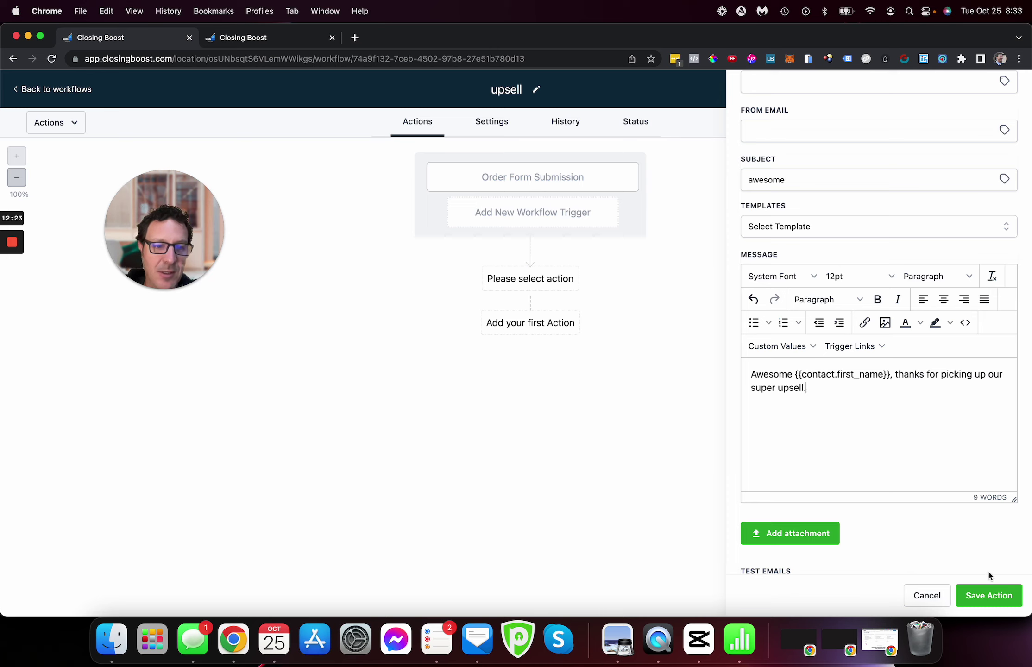
Save the email action and save the upsell workflow.
{"action": "left_click", "coordinate": [989, 595]}
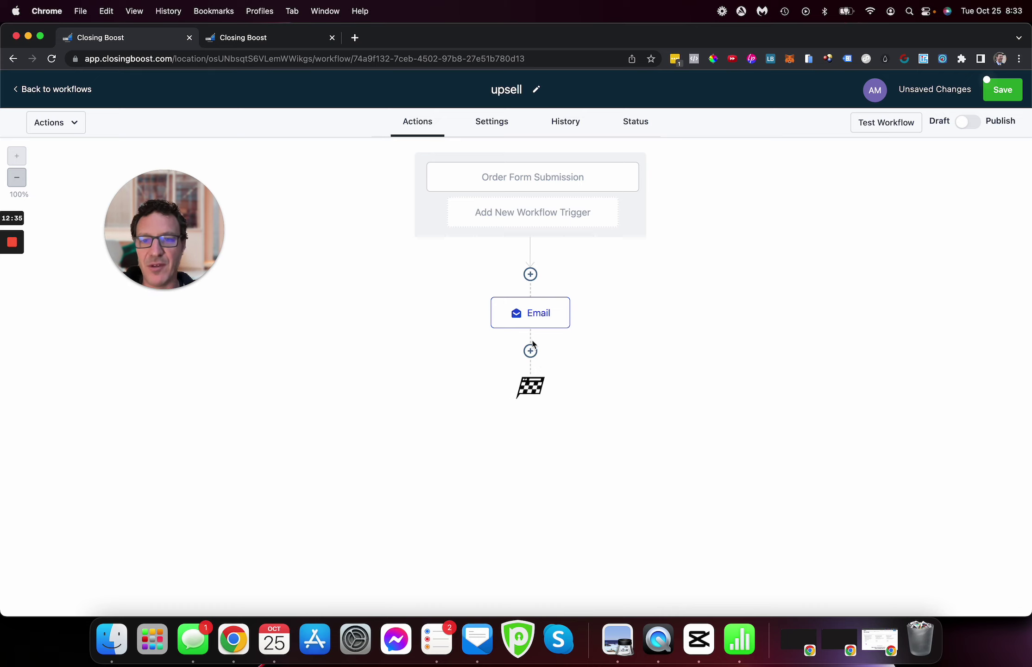
{"action": "left_click", "coordinate": [1009, 93]}
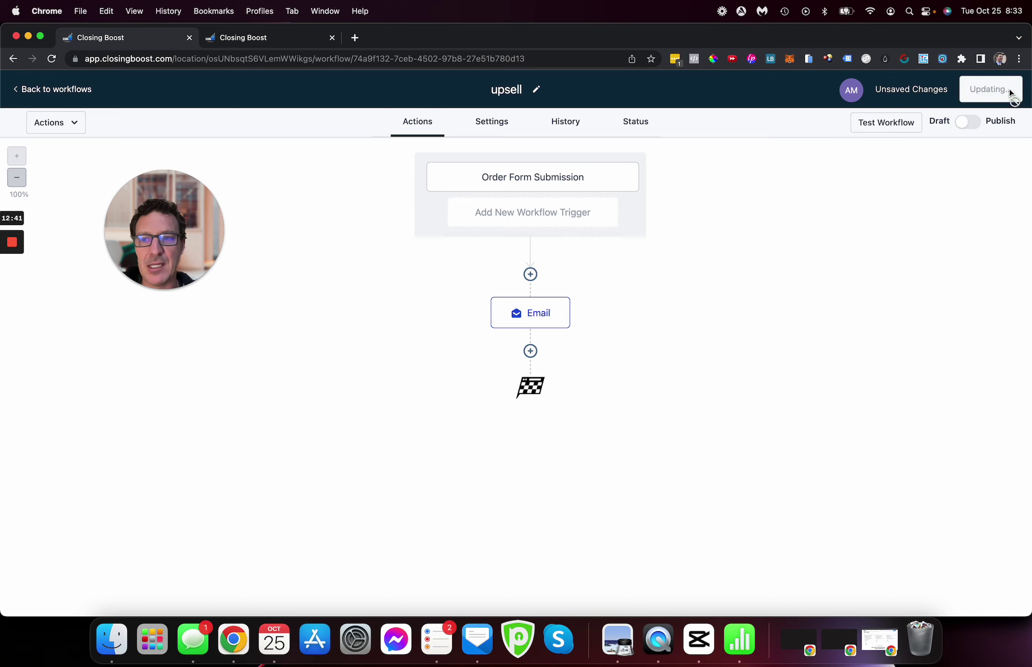
{"action": "mouse_move", "coordinate": [569, 330]}
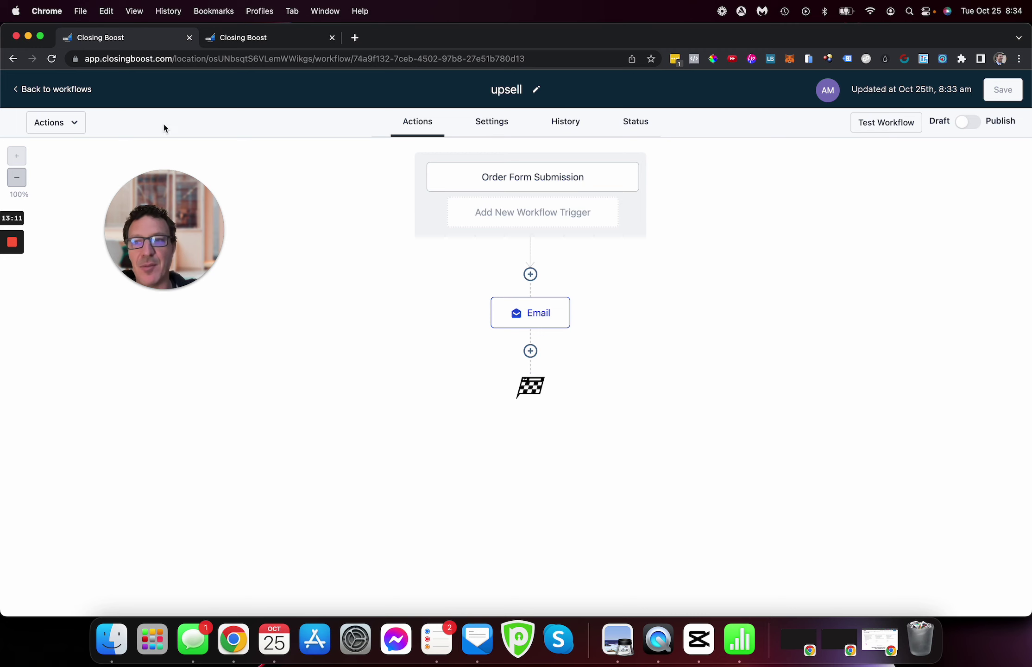
Return to the workflows list and create another workflow from scratch, named "no upsell".
{"action": "left_click", "coordinate": [86, 89]}
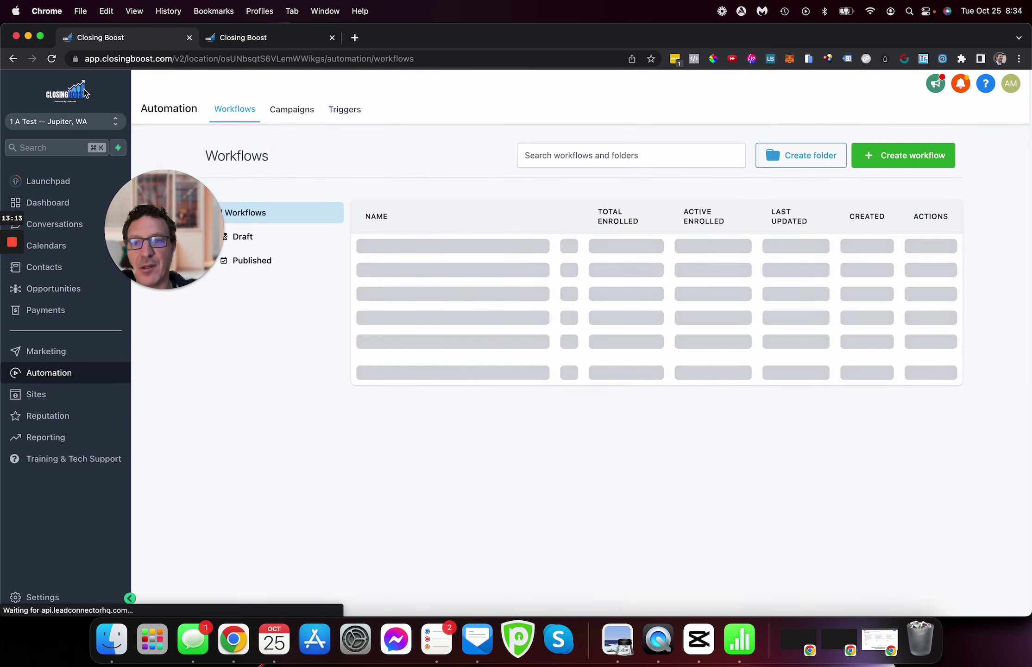
{"action": "left_click", "coordinate": [906, 154]}
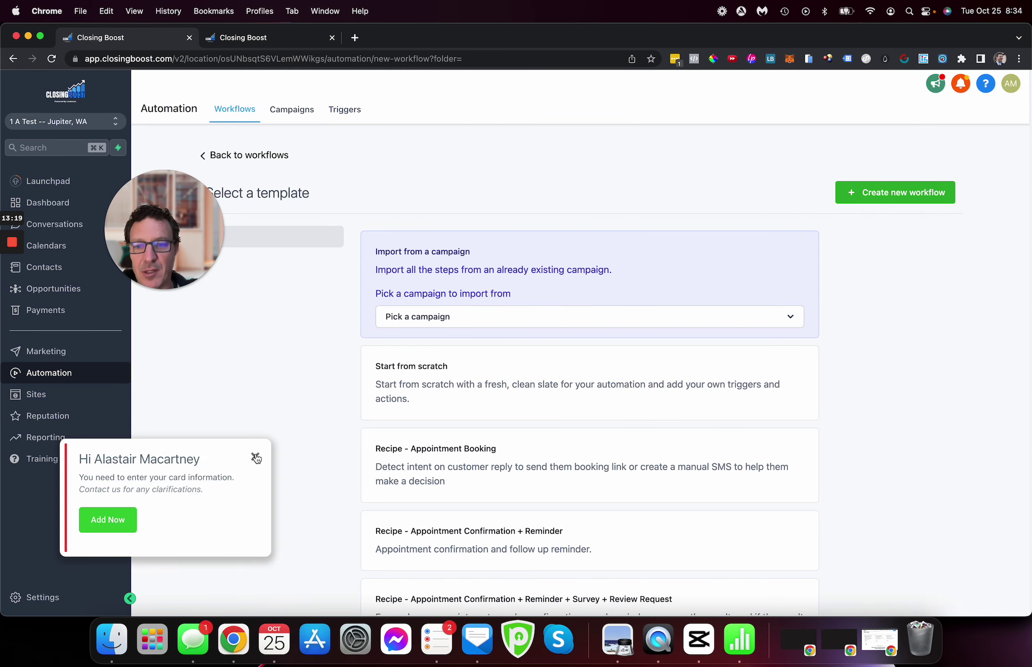
{"action": "left_click", "coordinate": [256, 457]}
{"action": "left_click", "coordinate": [617, 376]}
{"action": "left_click", "coordinate": [883, 203]}
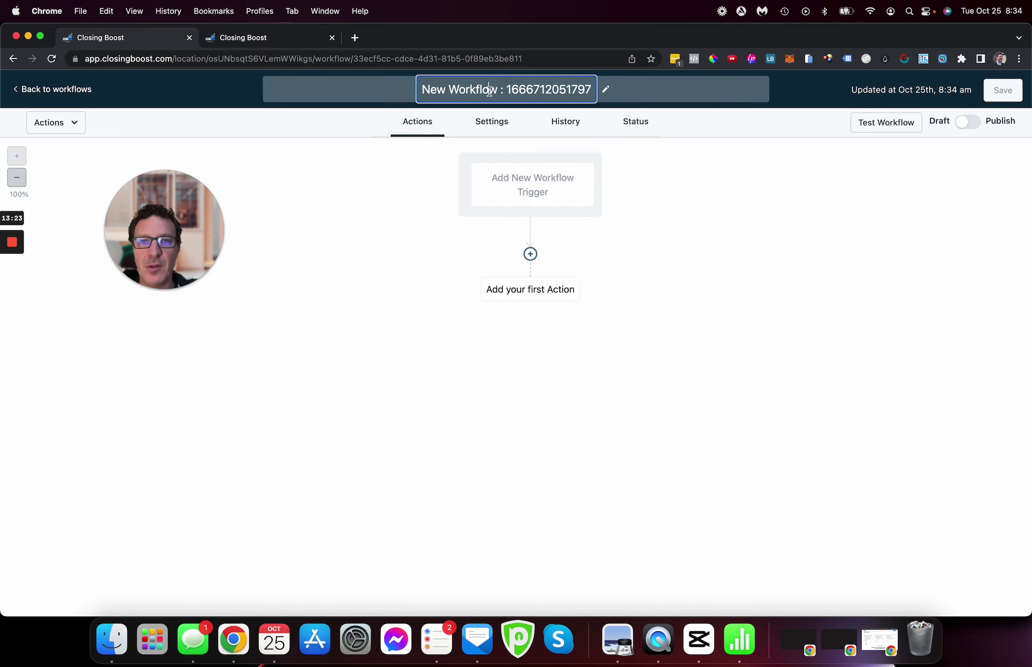
{"action": "left_click", "coordinate": [489, 90]}
{"action": "type", "text": "no upsell"}
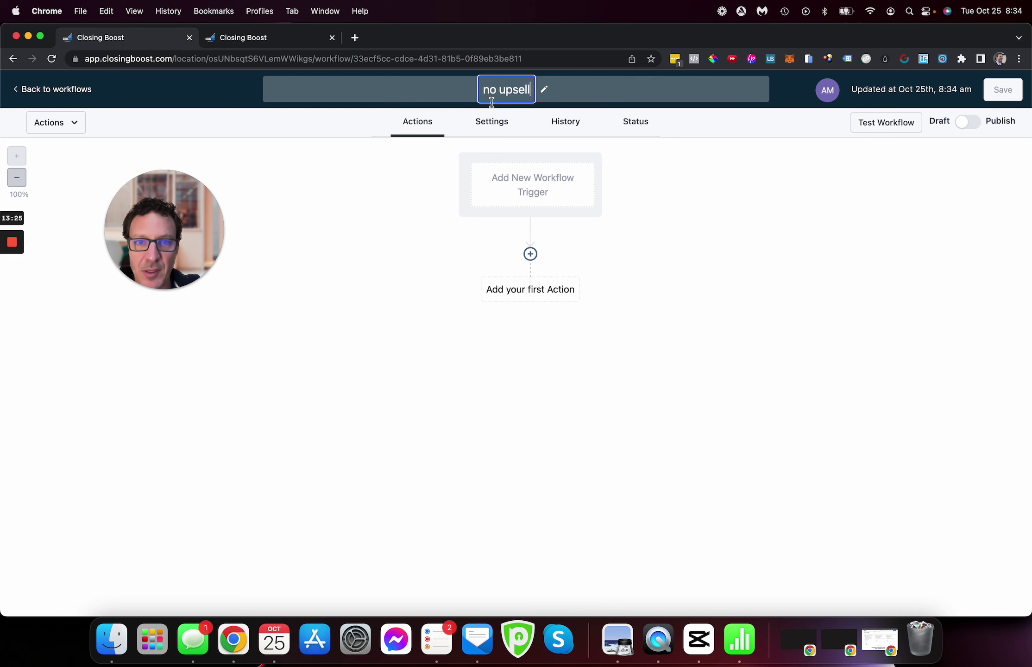
Add a Contact Tag trigger to the no upsell workflow, filtered to Tag Added "lead magnet", and save it.
{"action": "left_click", "coordinate": [530, 189]}
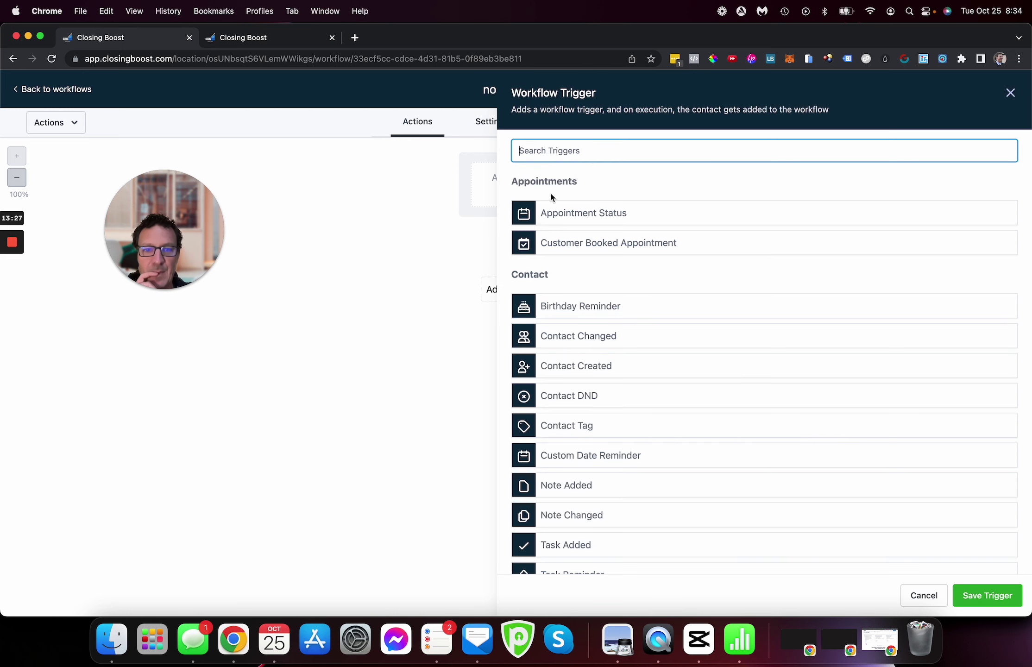
{"action": "left_click", "coordinate": [608, 424]}
{"action": "left_click", "coordinate": [552, 279]}
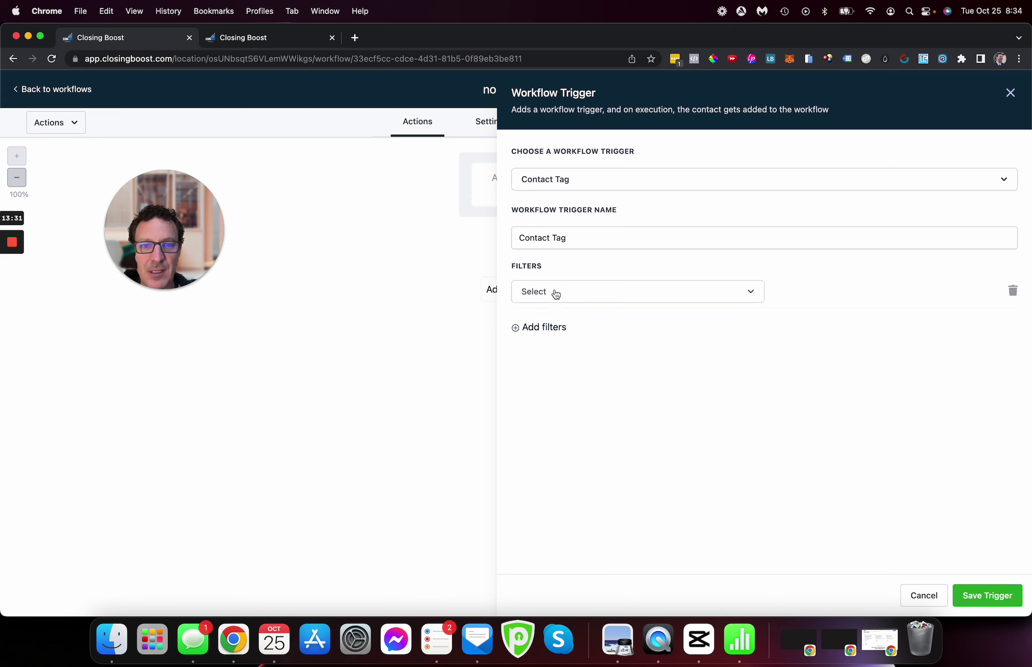
{"action": "left_click", "coordinate": [556, 292]}
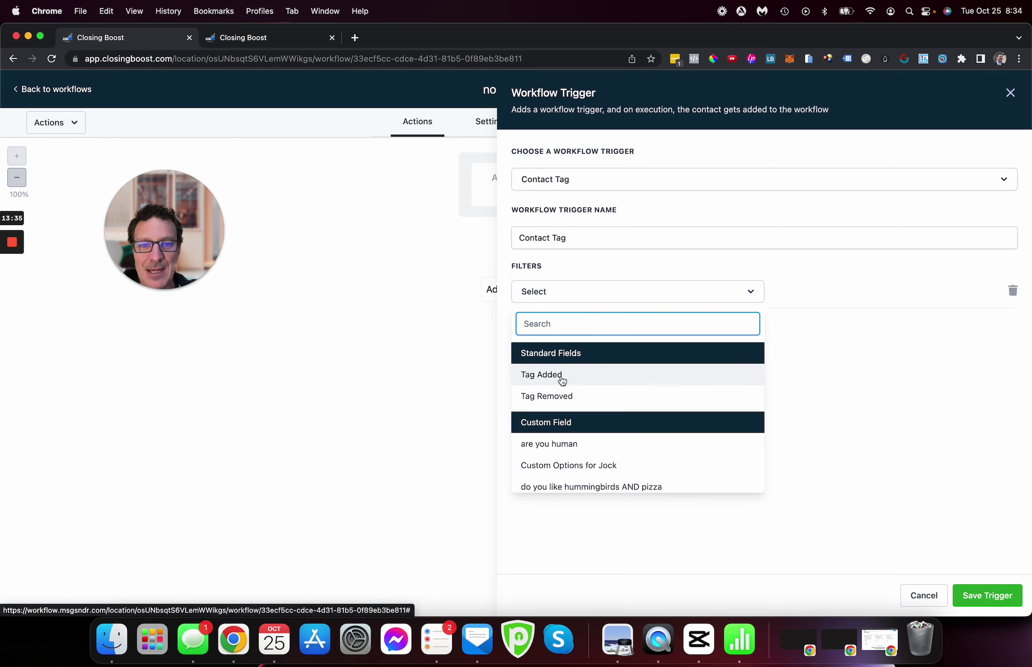
{"action": "left_click", "coordinate": [542, 374]}
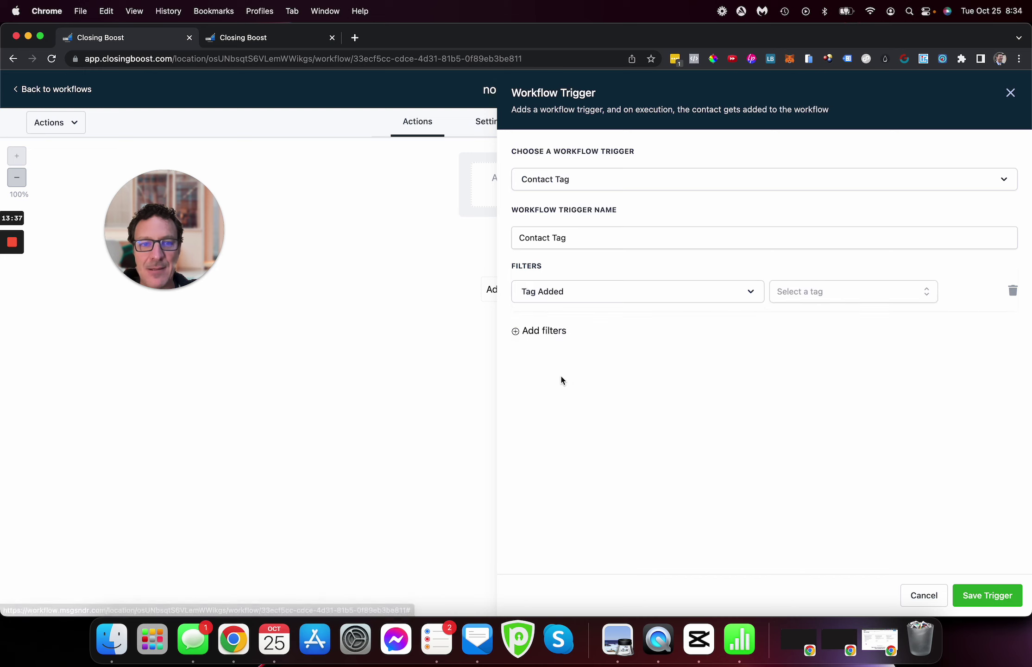
{"action": "left_click", "coordinate": [815, 295]}
{"action": "left_click", "coordinate": [814, 364]}
{"action": "left_click", "coordinate": [863, 475]}
{"action": "left_click", "coordinate": [989, 594]}
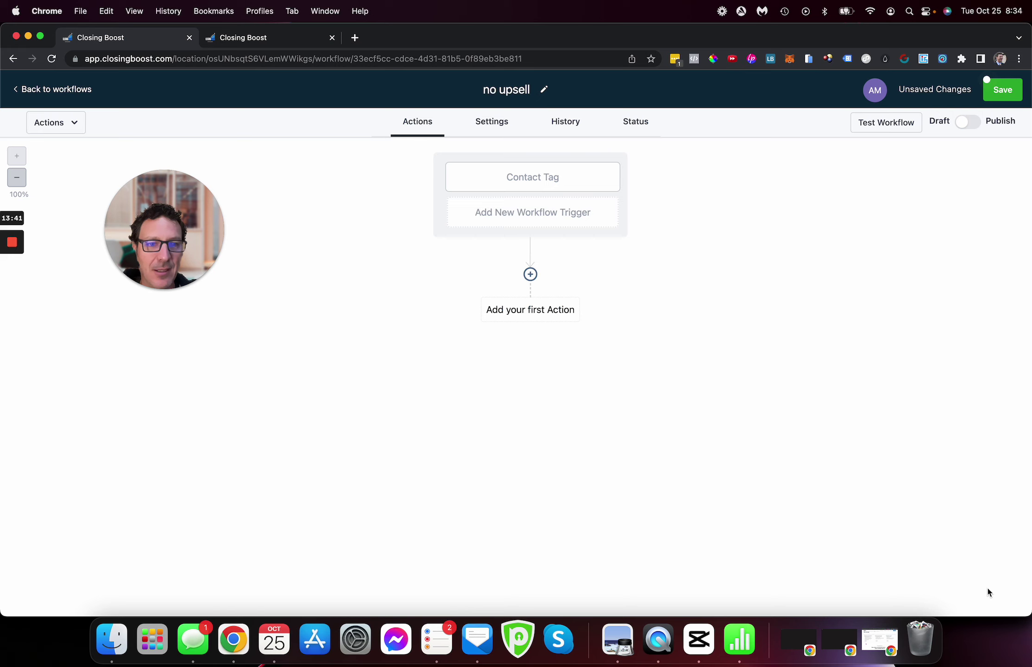
Add an If / Else action as the first action, with a branch condition that the contact's Tags include "website prospect", and save it.
{"action": "left_click", "coordinate": [531, 275]}
{"action": "type", "text": "if"}
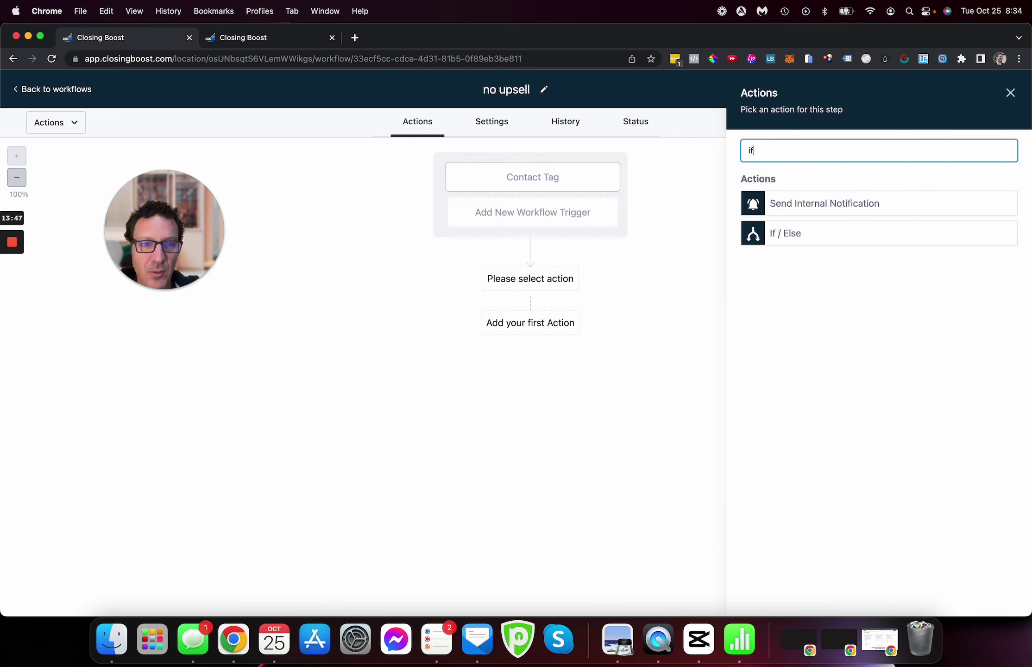
{"action": "left_click", "coordinate": [830, 237]}
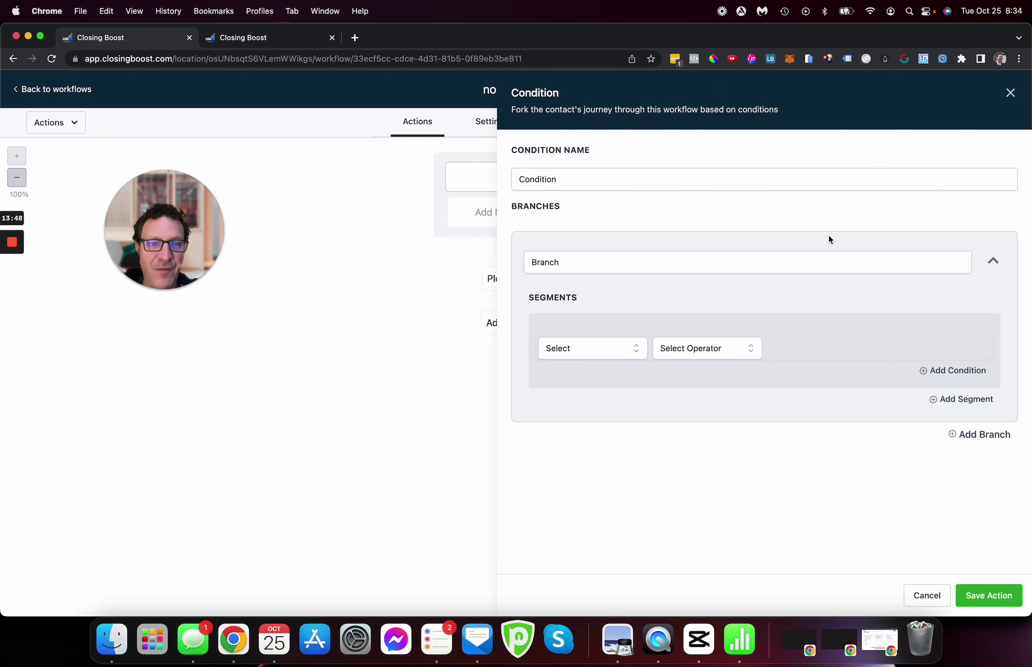
{"action": "left_click", "coordinate": [611, 351]}
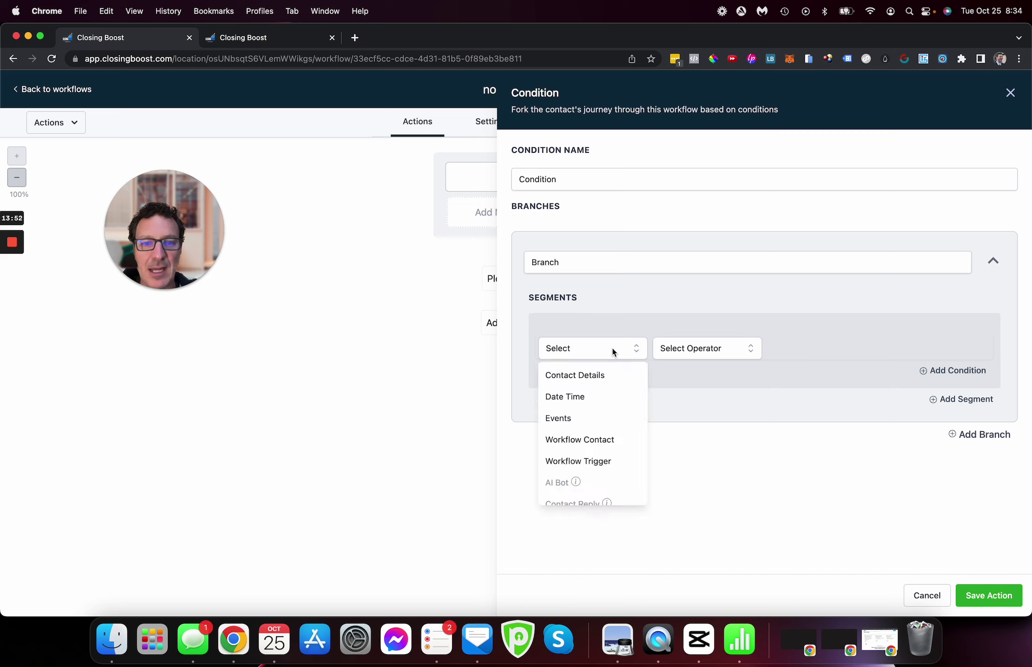
{"action": "left_click", "coordinate": [598, 376]}
{"action": "scroll", "coordinate": [590, 459], "scroll_direction": "down", "scroll_amount": 3}
{"action": "scroll", "coordinate": [592, 460], "scroll_direction": "down", "scroll_amount": 5}
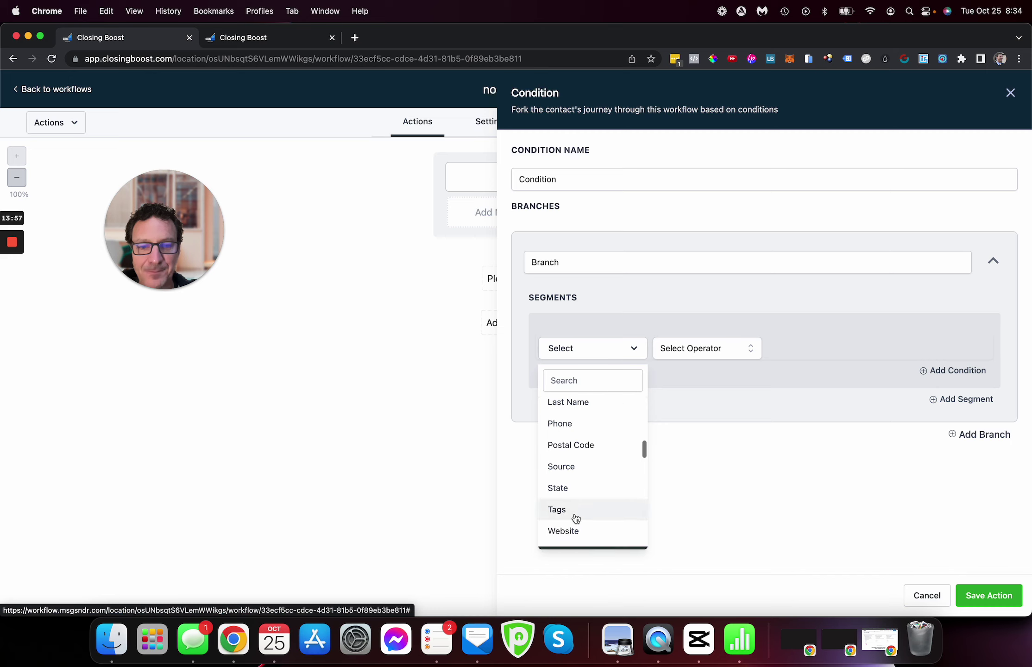
{"action": "left_click", "coordinate": [576, 511]}
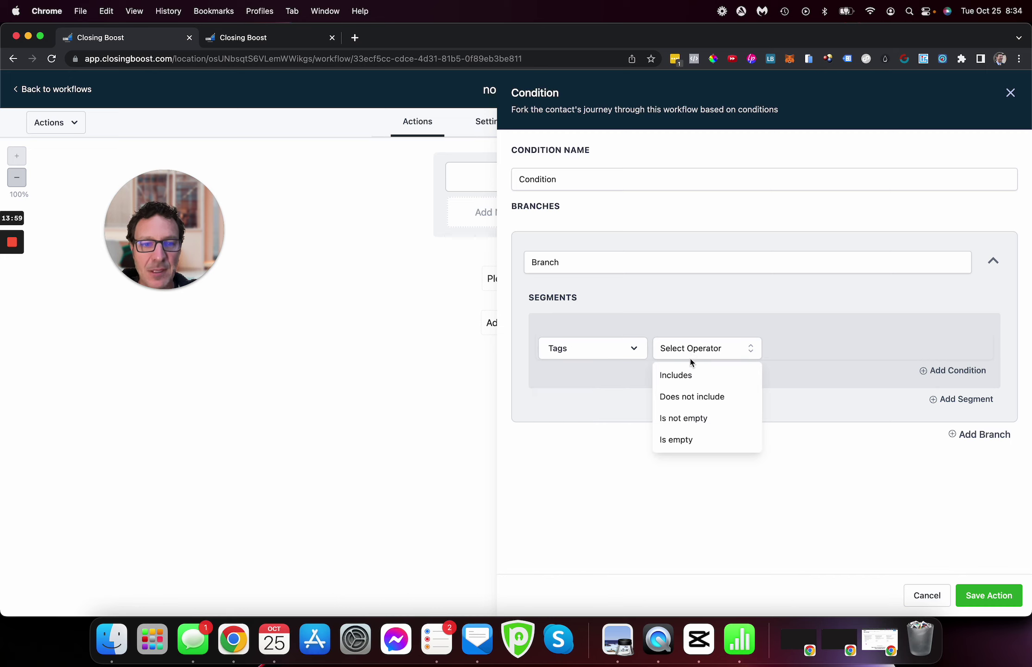
{"action": "left_click", "coordinate": [689, 370]}
{"action": "left_click", "coordinate": [800, 344]}
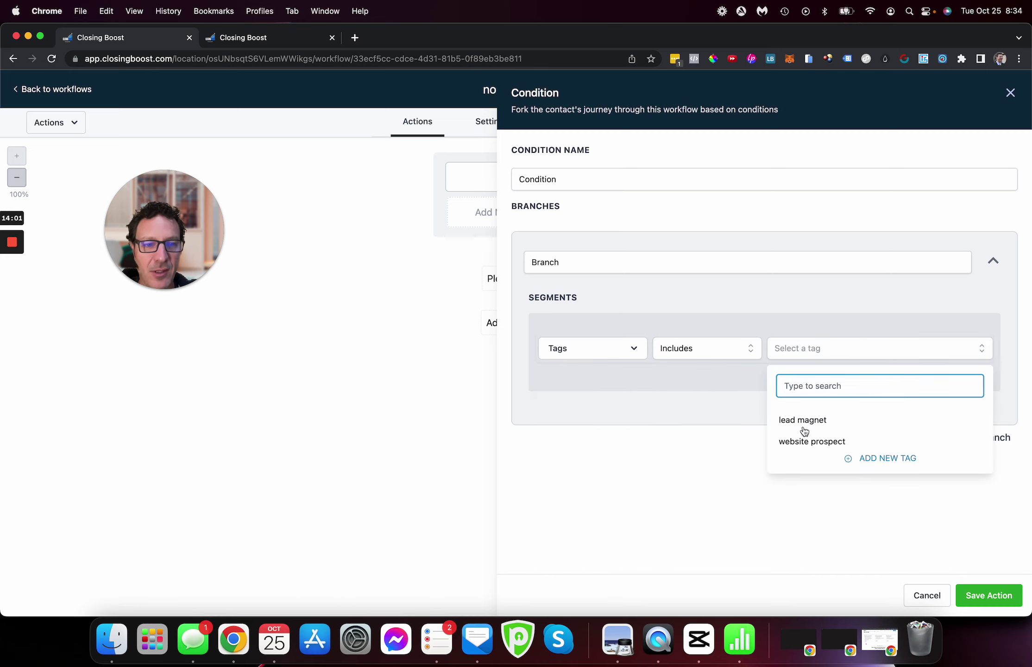
{"action": "left_click", "coordinate": [806, 444]}
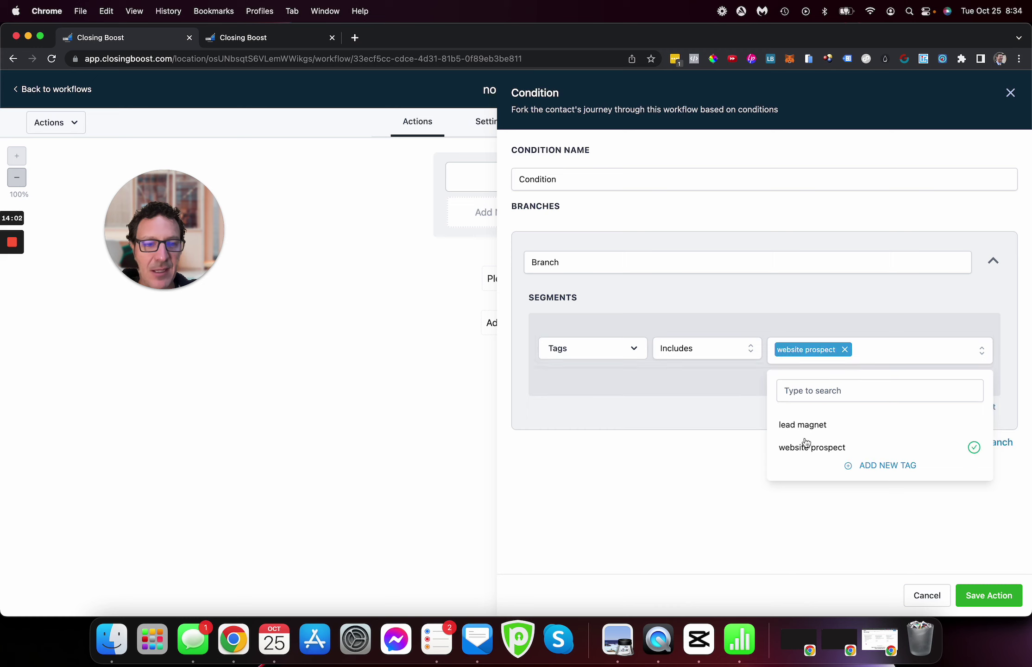
{"action": "left_click", "coordinate": [987, 598]}
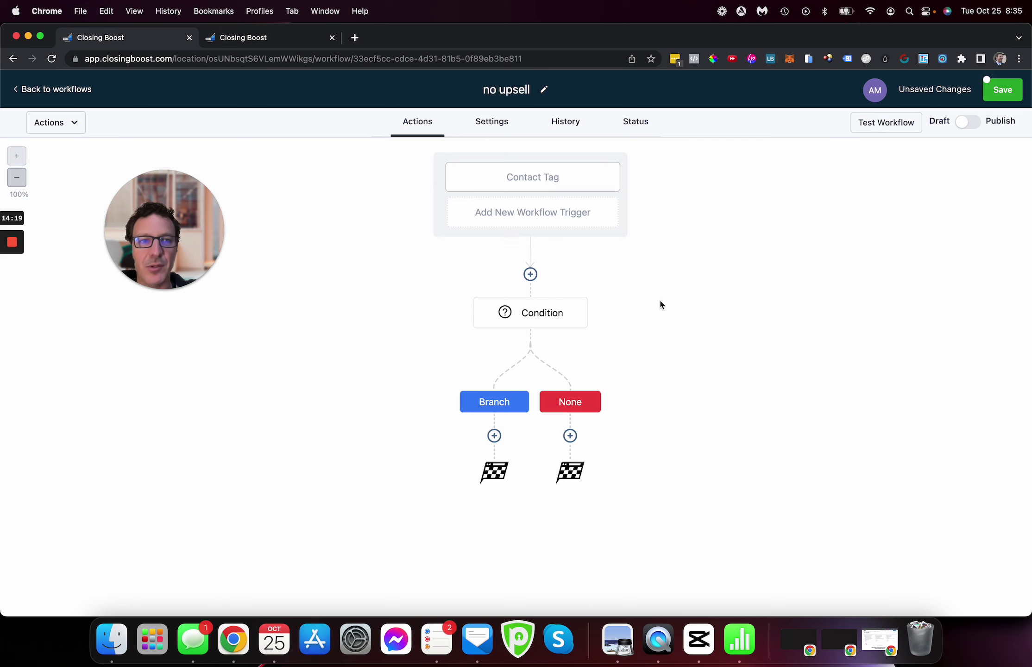
Delete the Contact Tag trigger from the no upsell workflow.
{"action": "left_click", "coordinate": [553, 182]}
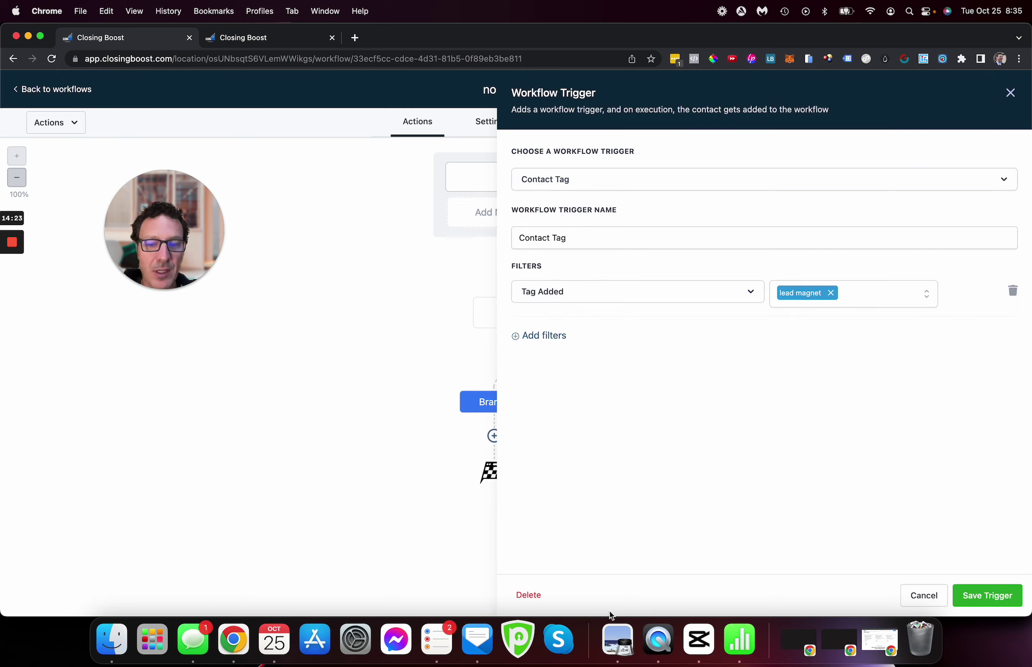
{"action": "left_click", "coordinate": [528, 595]}
{"action": "left_click", "coordinate": [618, 393]}
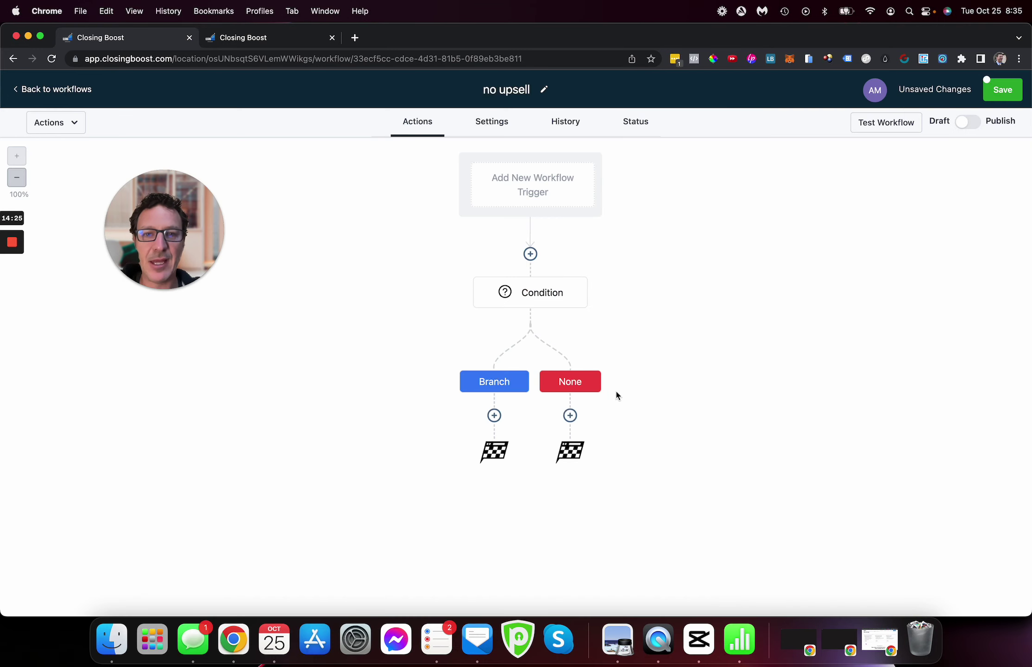
Add an Order Form Submission trigger to the no upsell workflow, filtered to the "test" funnel/website.
{"action": "left_click", "coordinate": [540, 186]}
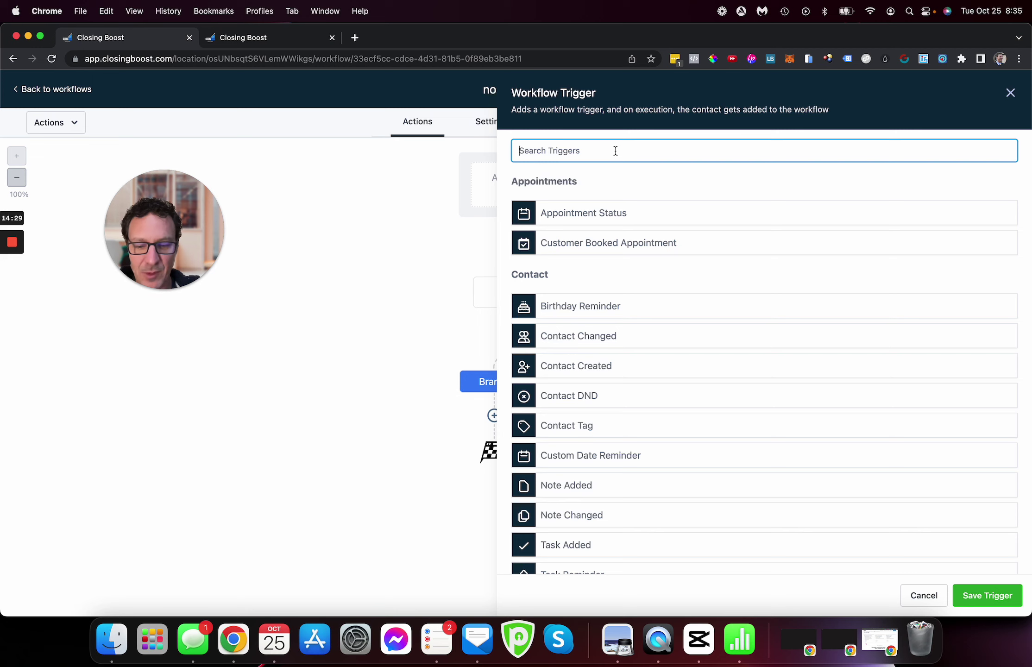
{"action": "type", "text": "order"}
{"action": "left_click", "coordinate": [603, 214]}
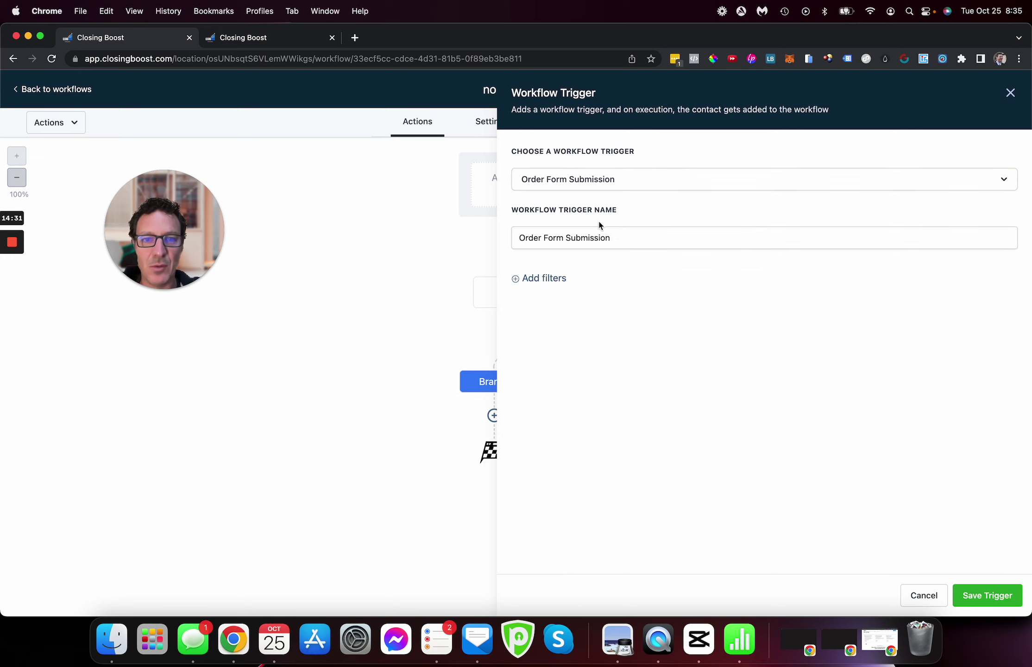
{"action": "left_click", "coordinate": [548, 287]}
{"action": "left_click", "coordinate": [551, 299]}
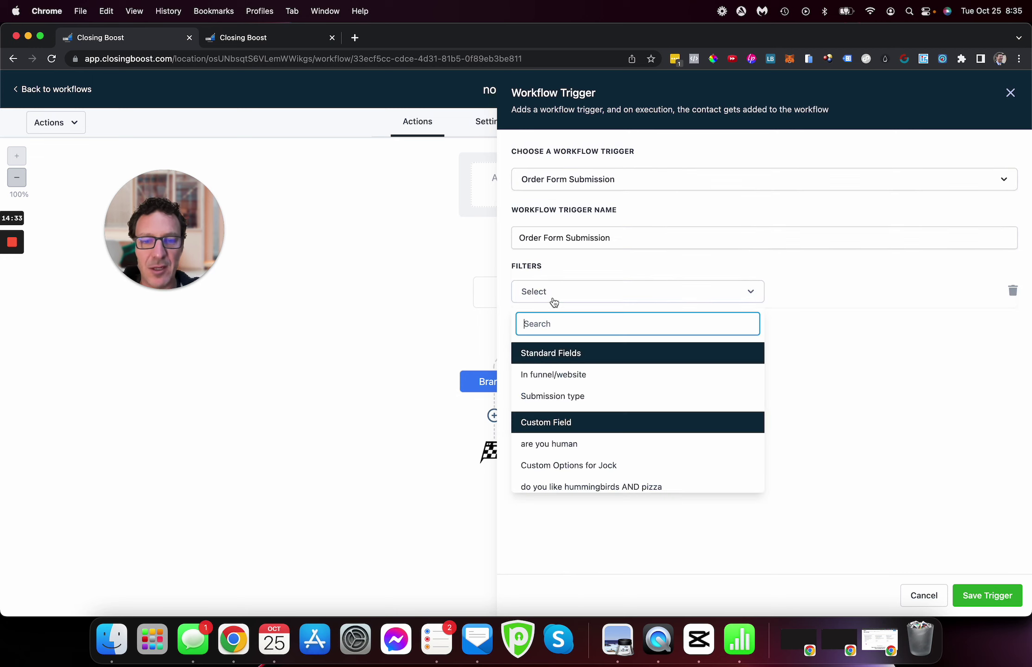
{"action": "left_click", "coordinate": [565, 375]}
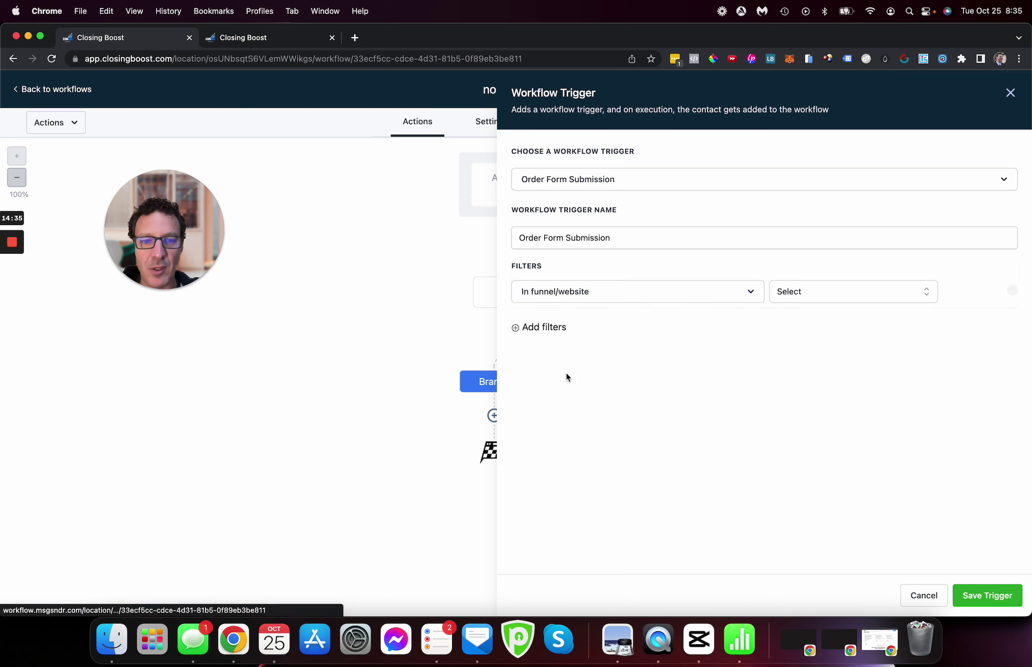
{"action": "left_click", "coordinate": [825, 292]}
{"action": "left_click", "coordinate": [815, 453]}
Add a second trigger filter with submission type Sale.
{"action": "left_click", "coordinate": [538, 330]}
{"action": "left_click", "coordinate": [558, 334]}
{"action": "left_click", "coordinate": [573, 430]}
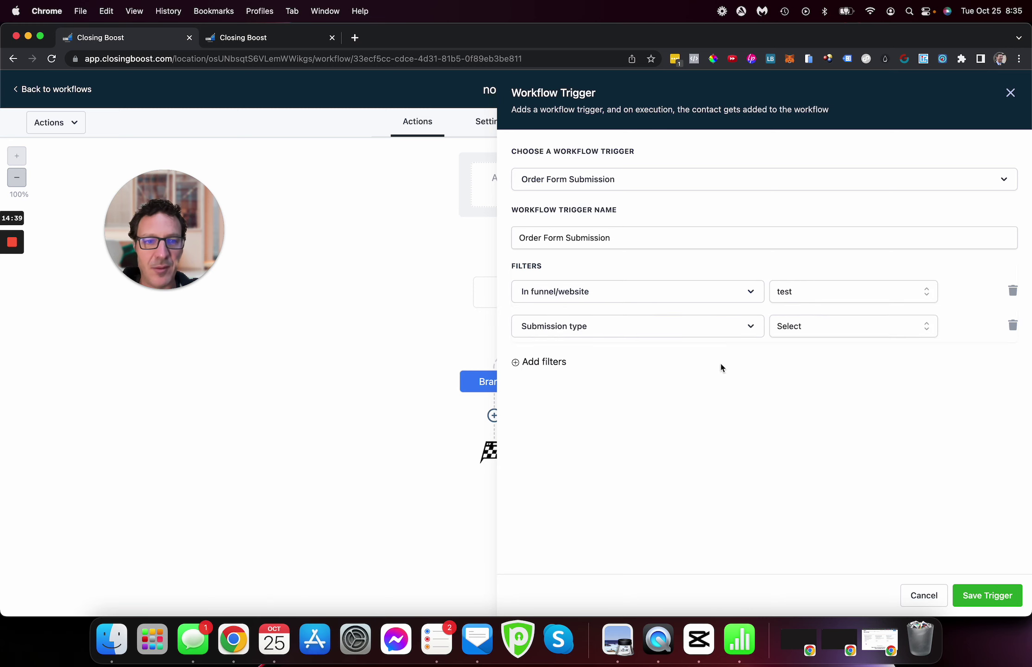
{"action": "left_click", "coordinate": [807, 330]}
{"action": "left_click", "coordinate": [810, 423]}
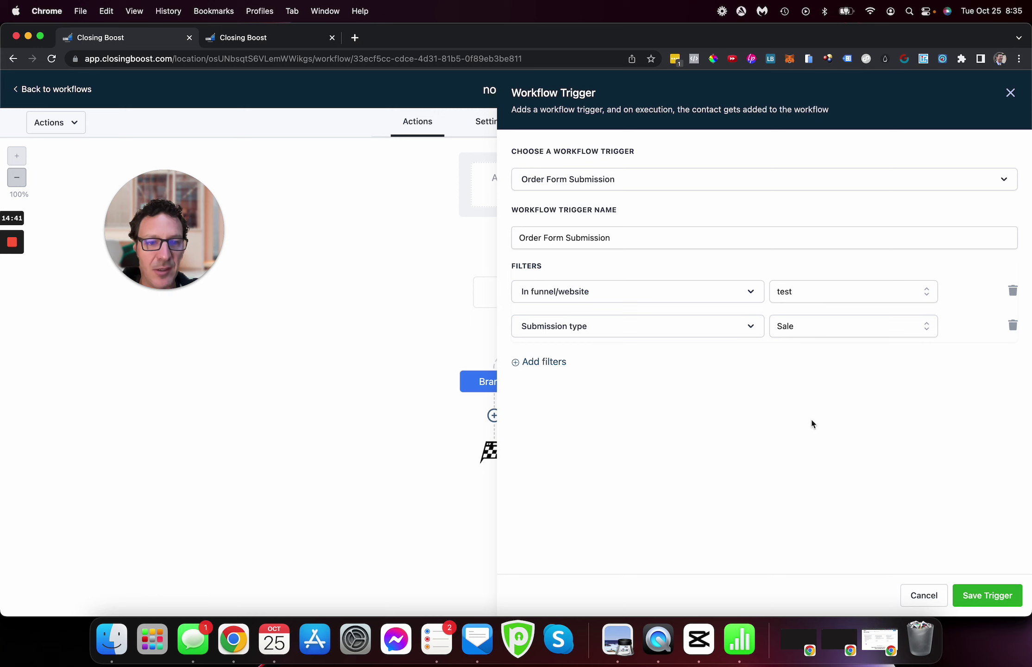
Save the Order Form Submission trigger and add a Wait action between it and the condition.
{"action": "left_click", "coordinate": [963, 591]}
{"action": "left_click", "coordinate": [531, 274]}
{"action": "left_click", "coordinate": [793, 159]}
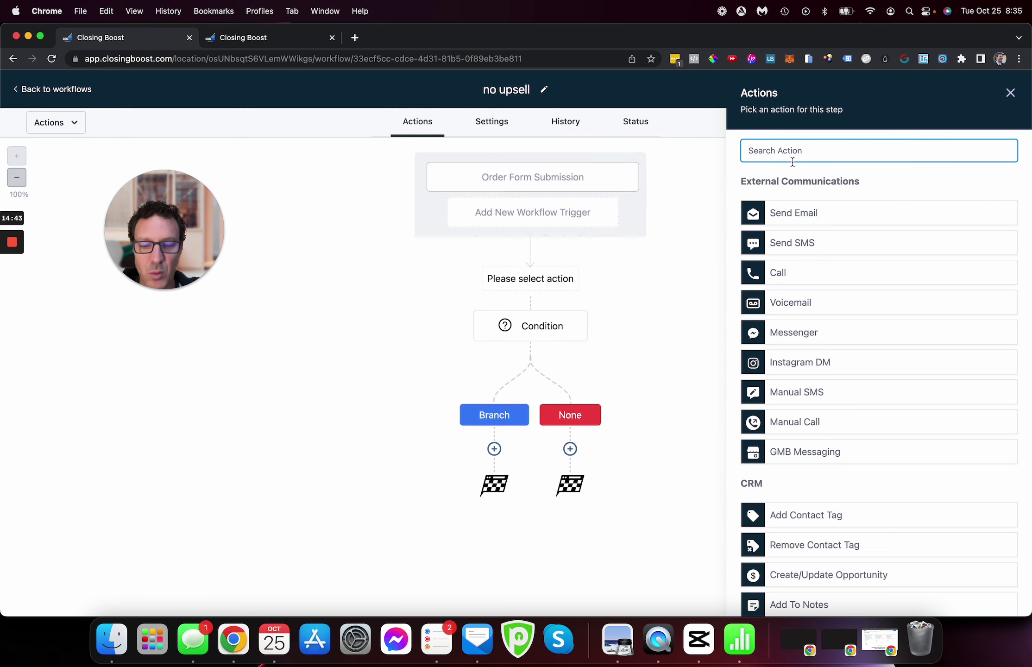
{"action": "type", "text": "wait"}
{"action": "left_click", "coordinate": [800, 210]}
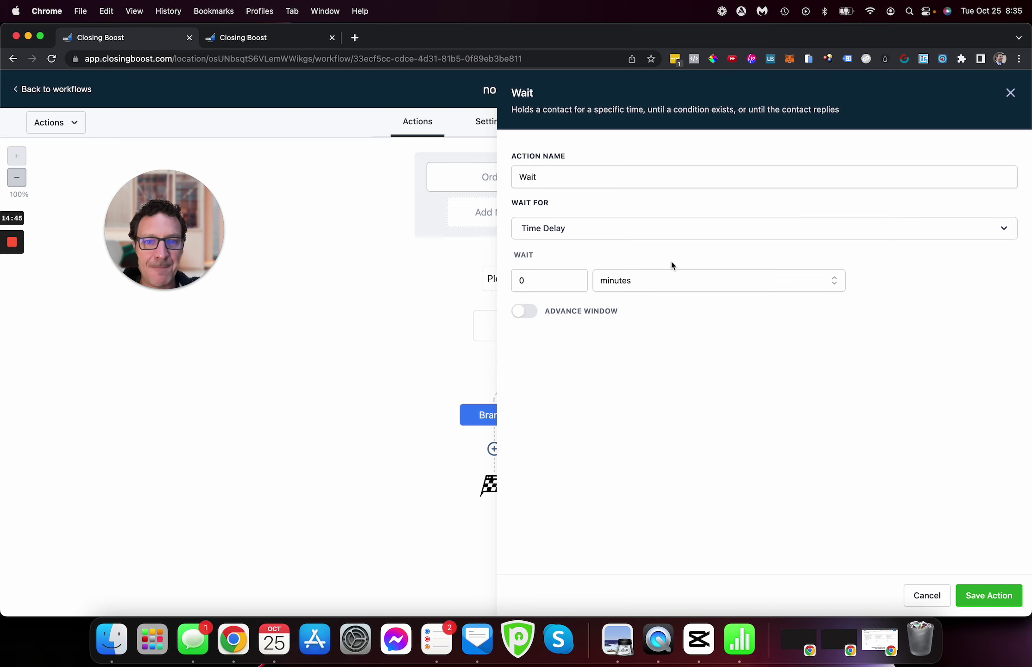
Set the wait's time delay to 30 minutes, name the action "Wait 30 mins" and save it.
{"action": "left_click", "coordinate": [519, 280]}
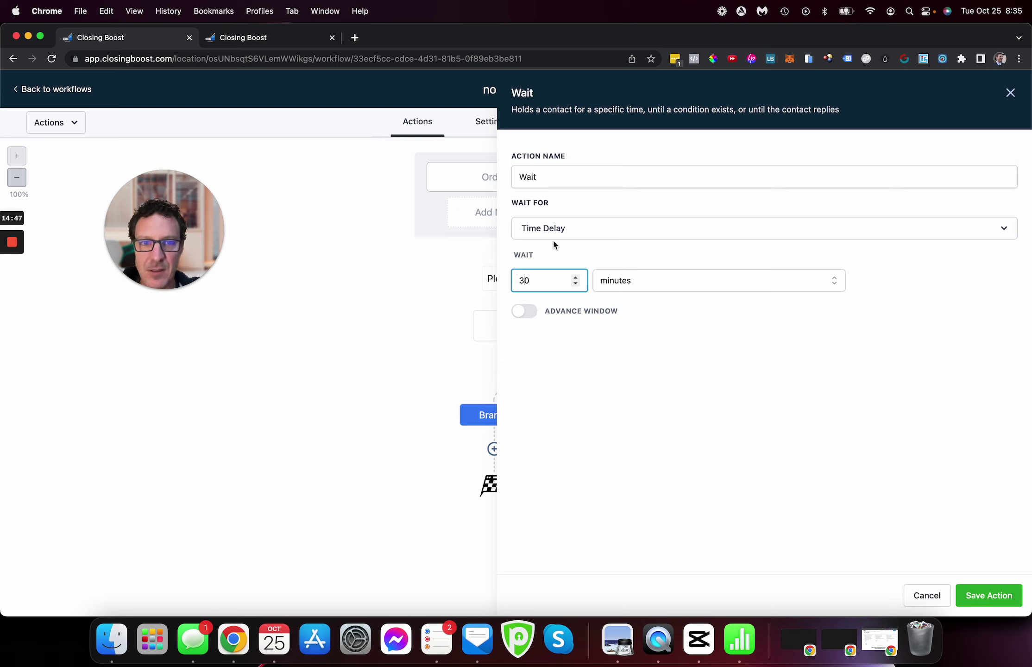
{"action": "left_click", "coordinate": [577, 176]}
{"action": "type", "text": "30"}
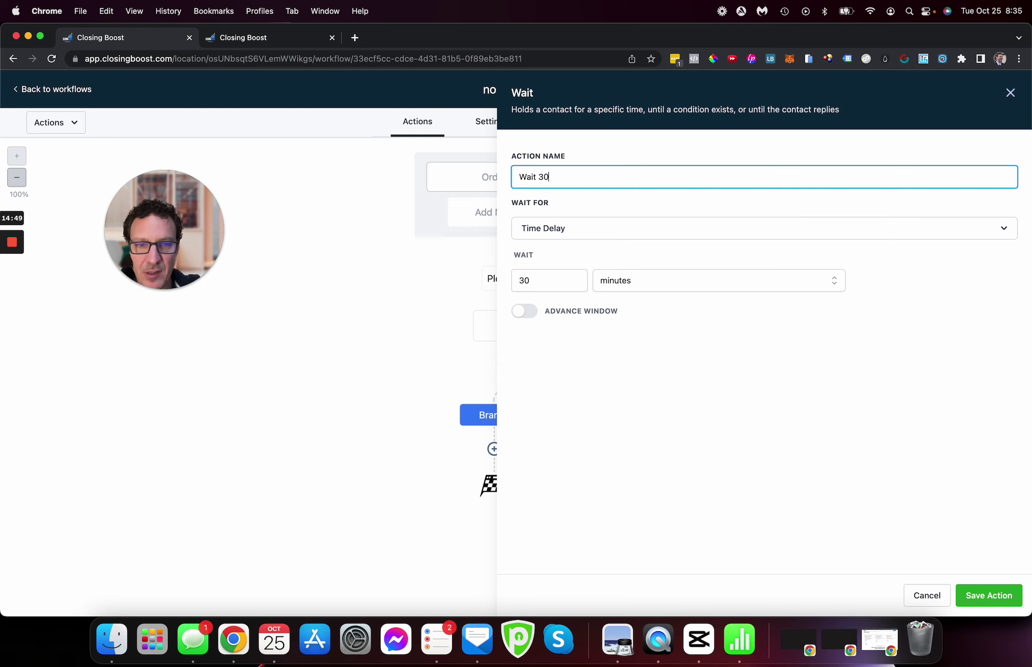
{"action": "type", "text": " mins"}
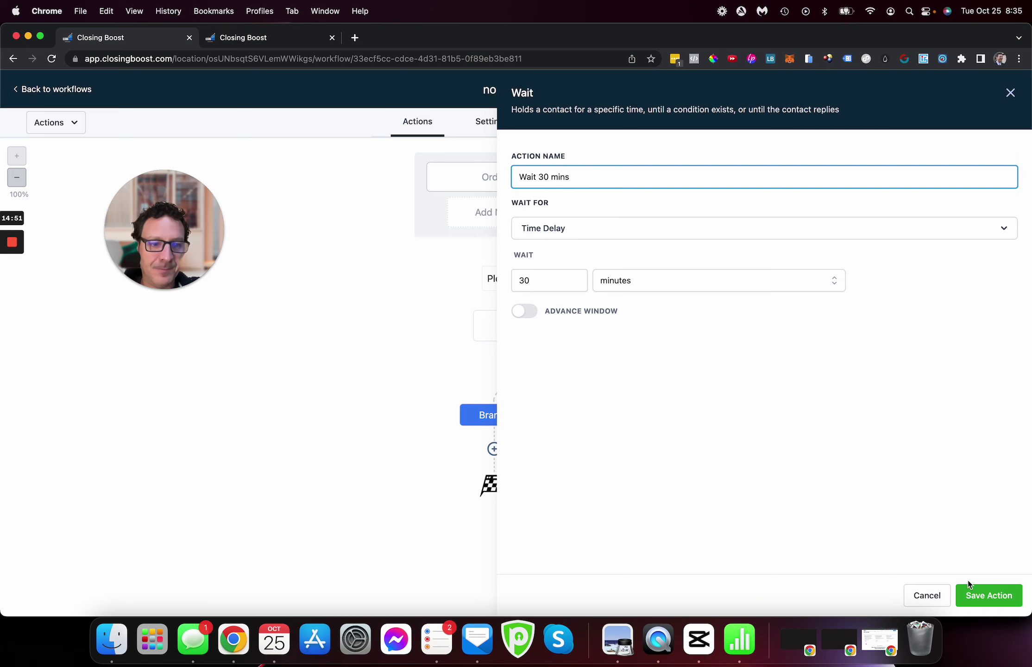
{"action": "left_click", "coordinate": [968, 594]}
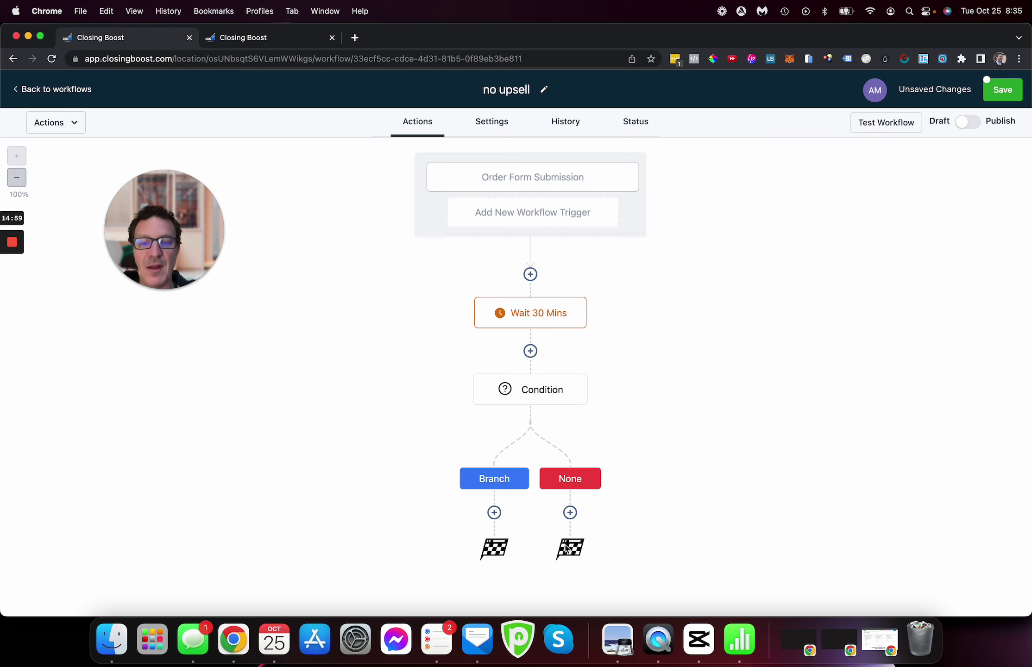
Save the no upsell workflow and return to the workflows list.
{"action": "left_click", "coordinate": [996, 89]}
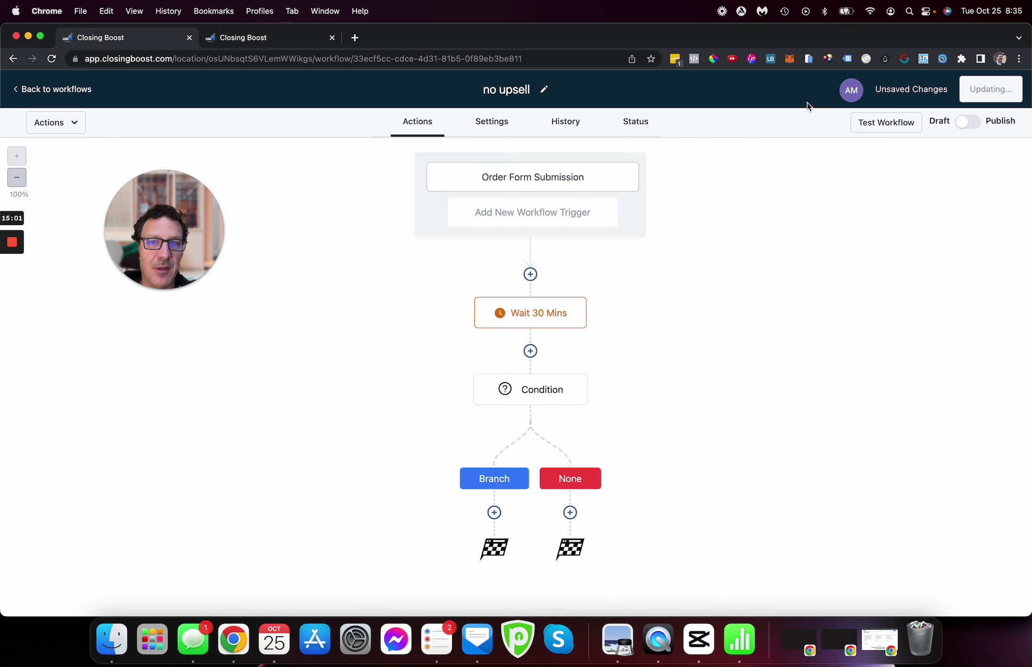
{"action": "left_click", "coordinate": [76, 90]}
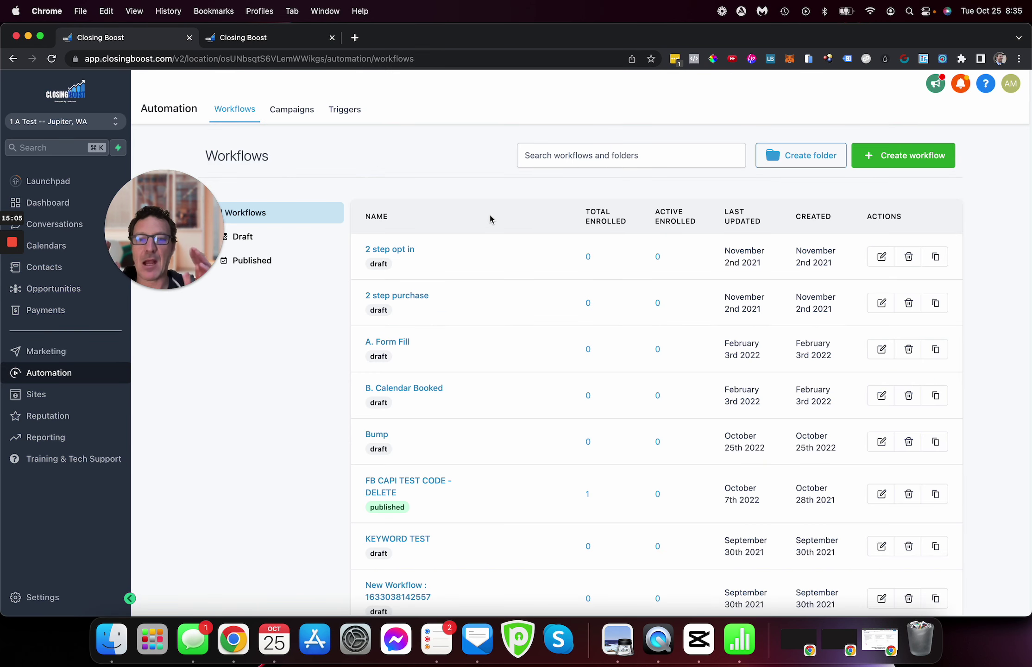
{"action": "mouse_move", "coordinate": [147, 250]}
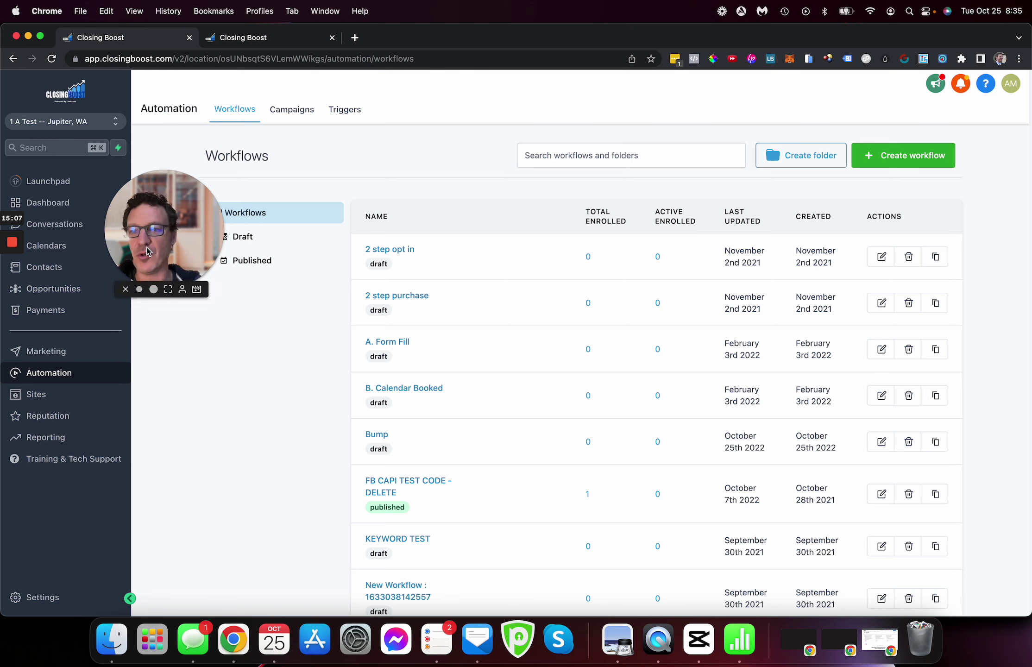
{"action": "left_click", "coordinate": [160, 288]}
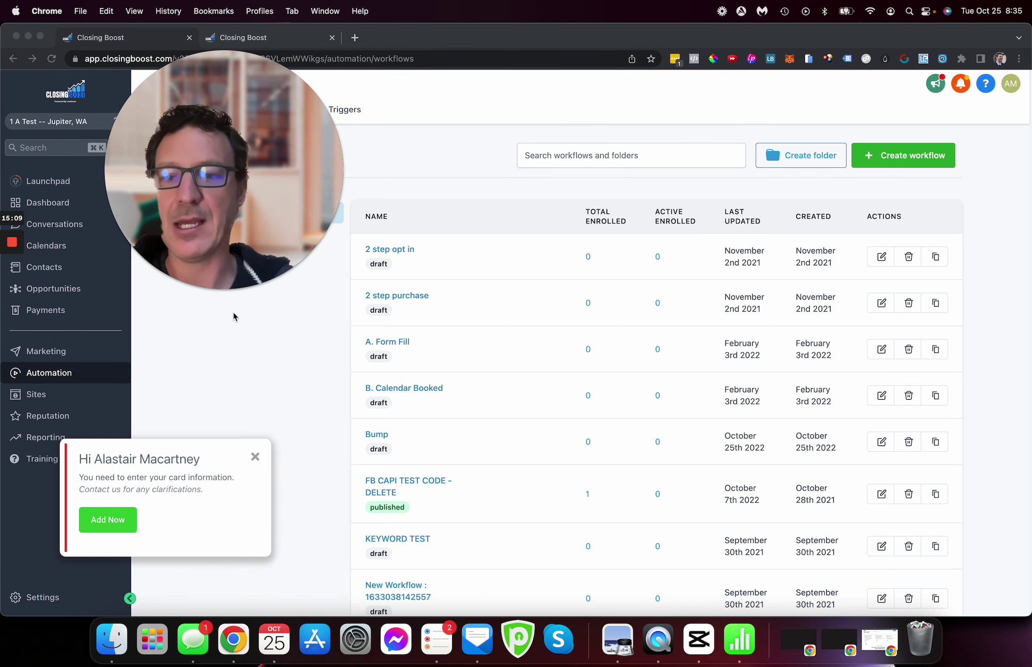
{"action": "left_click_drag", "start_coordinate": [215, 170], "coordinate": [492, 297]}
Dismiss the notice asking for card information.
{"action": "left_click", "coordinate": [255, 457]}
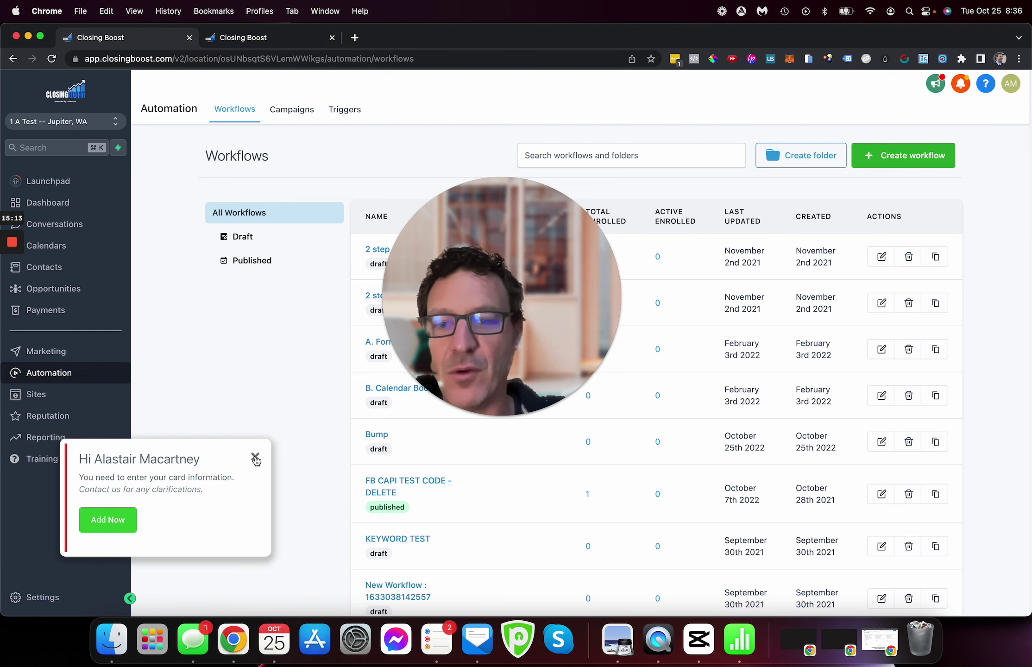